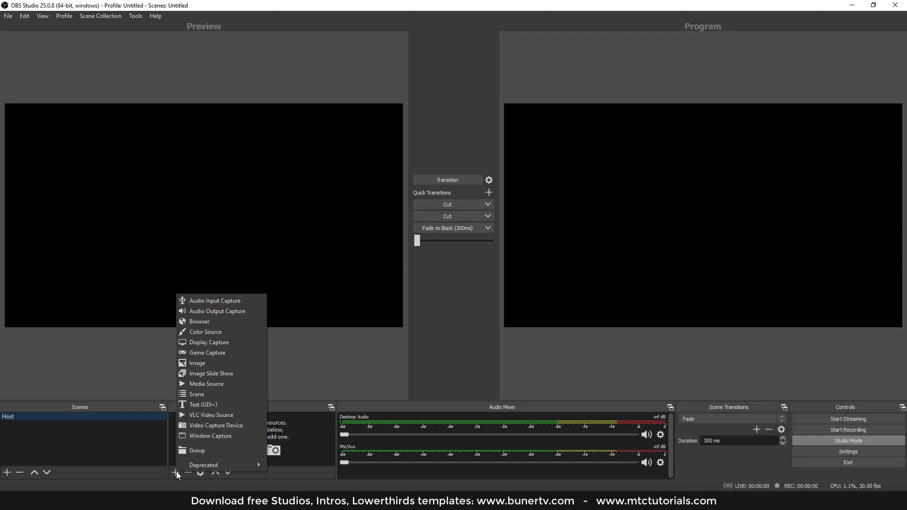
- Add an image source named Host Studio that uses Host.png from the OBS News Studio 2021 folder on the desktop
click(198, 364)
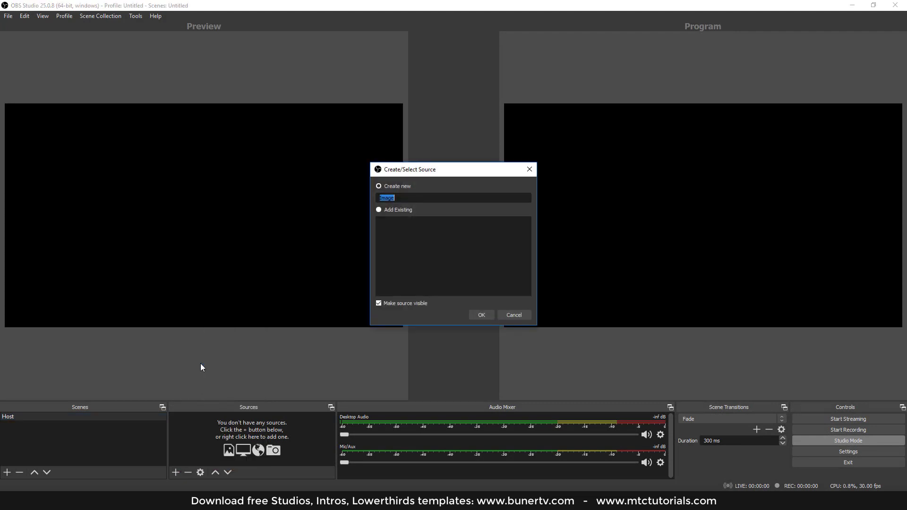
text(Host Studio)
click(480, 315)
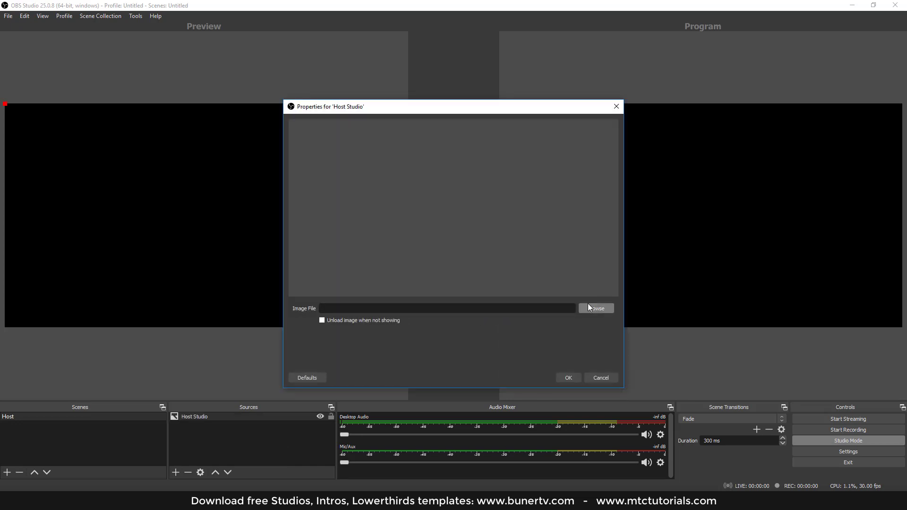
click(590, 308)
click(322, 251)
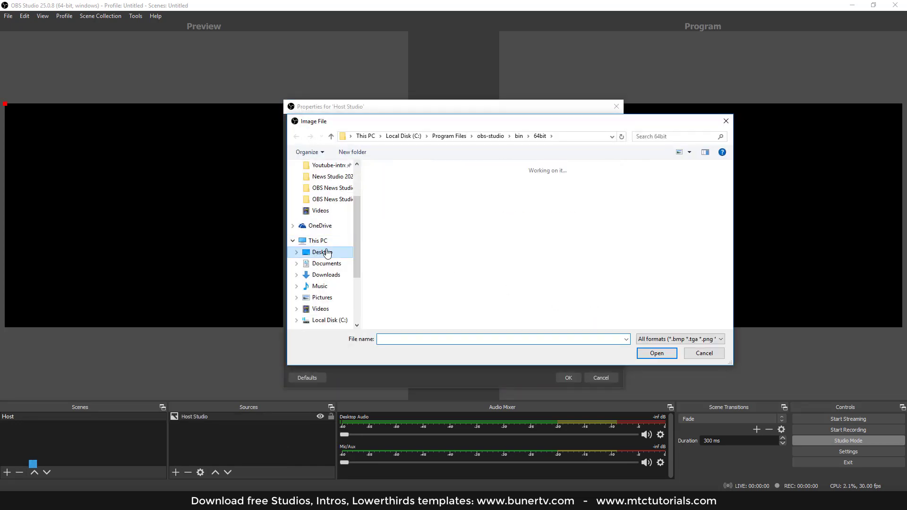
double_click(495, 200)
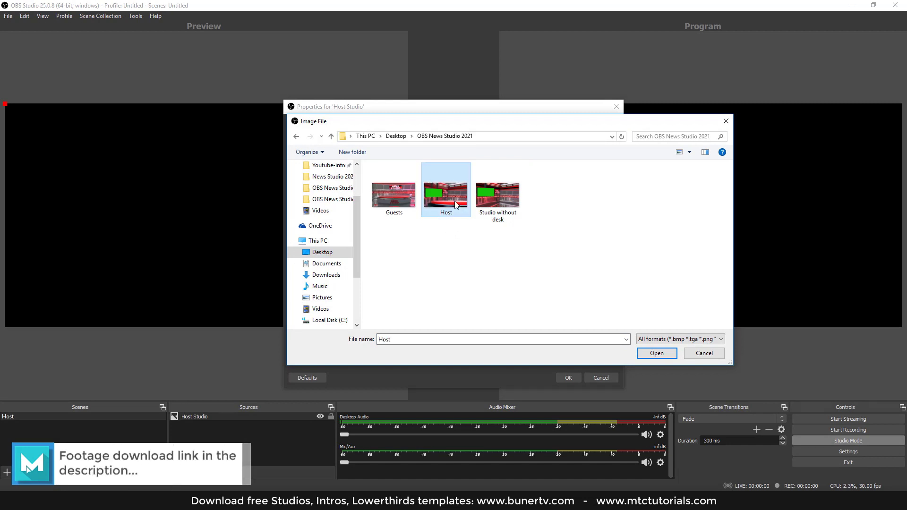
click(664, 354)
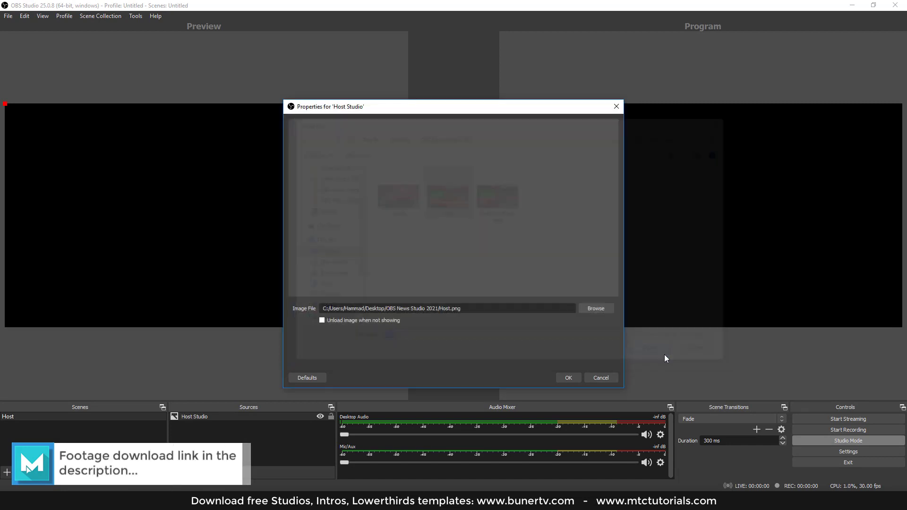
click(569, 378)
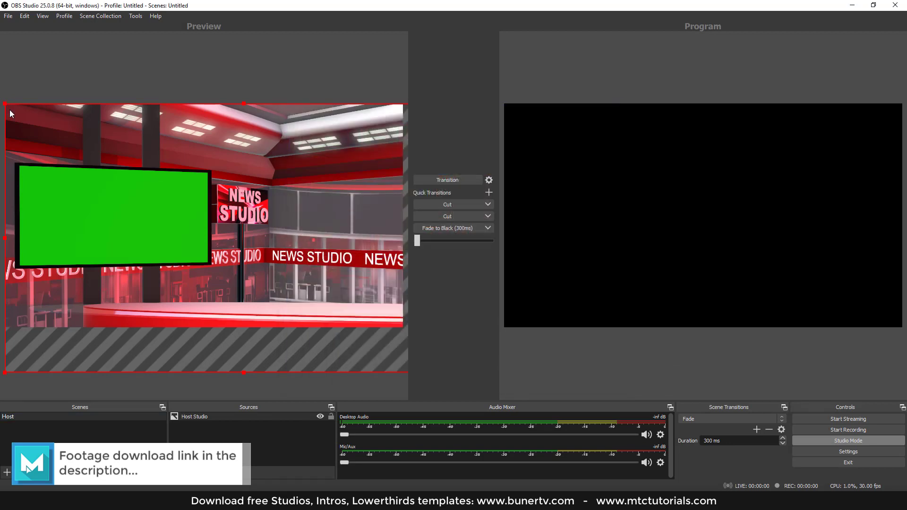
- Scale the Host Studio image so the whole picture exactly fills the preview canvas
drag(10, 113, 55, 140)
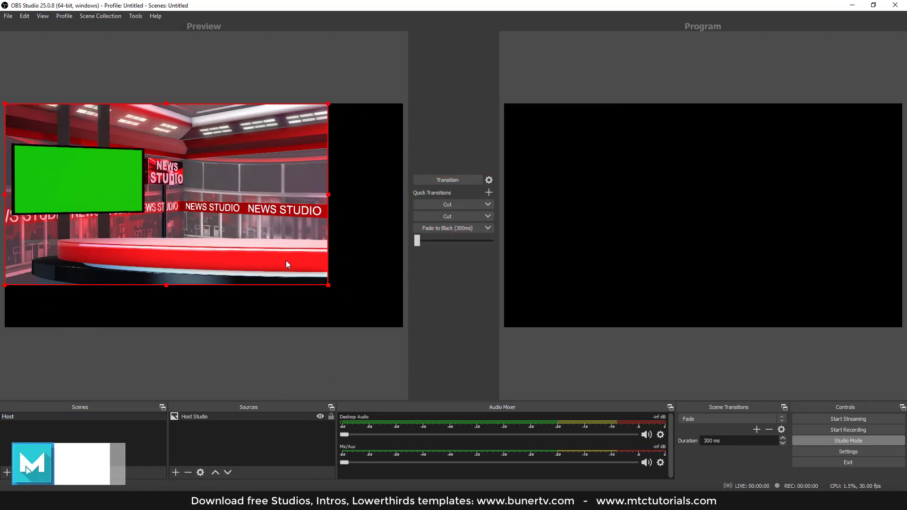
drag(329, 285, 401, 325)
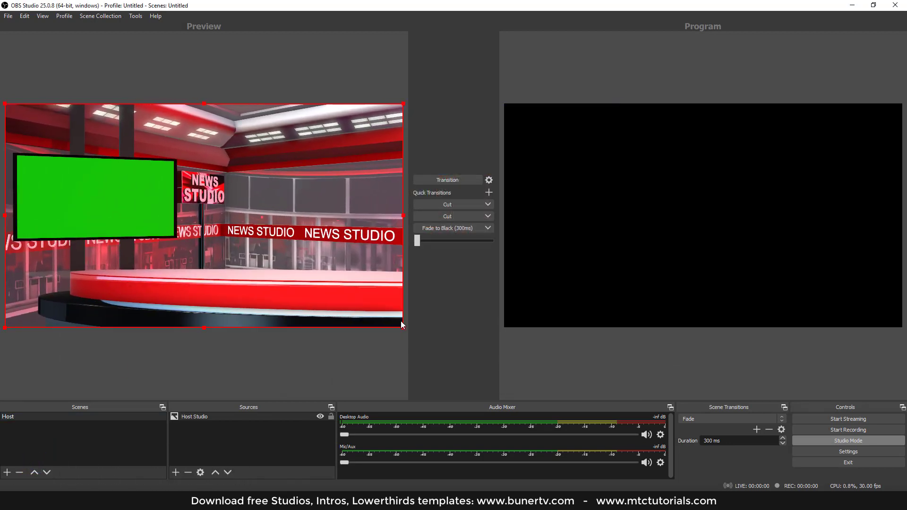
click(251, 427)
- Add a looping media source named Host person using mixkit-newscaster-with-tablet-and-headset-speaking-24263-medium.mp4, and transition the preview to Program
click(177, 472)
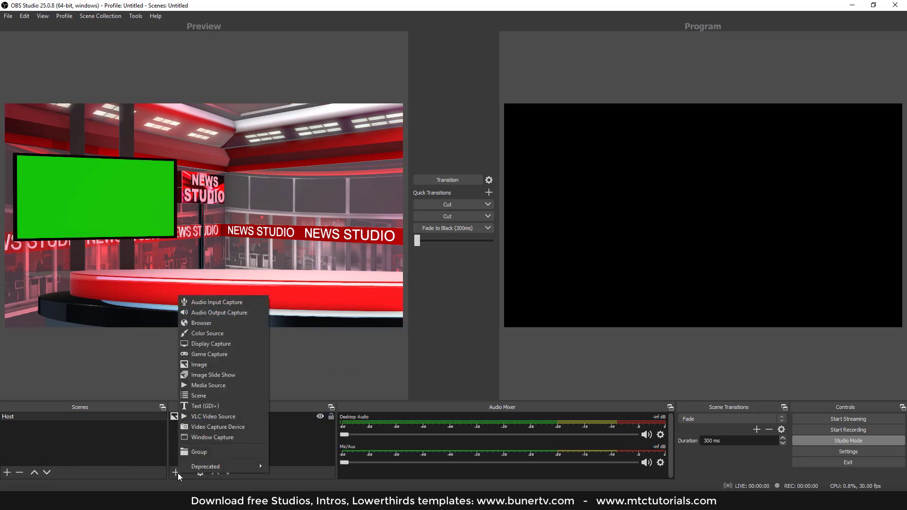
click(221, 384)
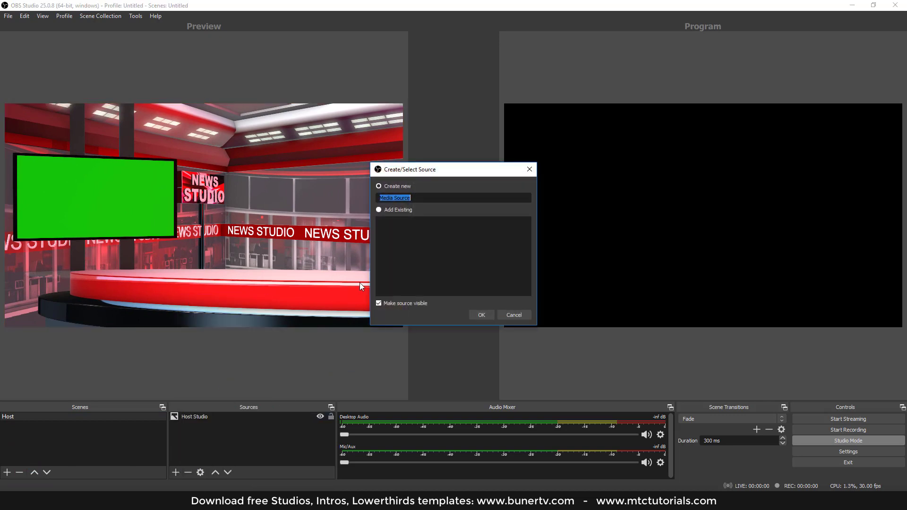
text(Host person)
click(477, 315)
click(589, 305)
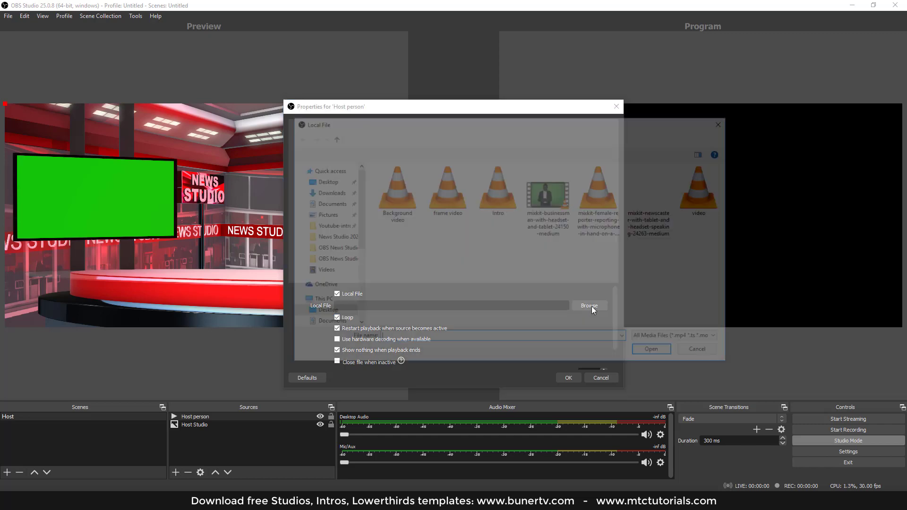
click(645, 197)
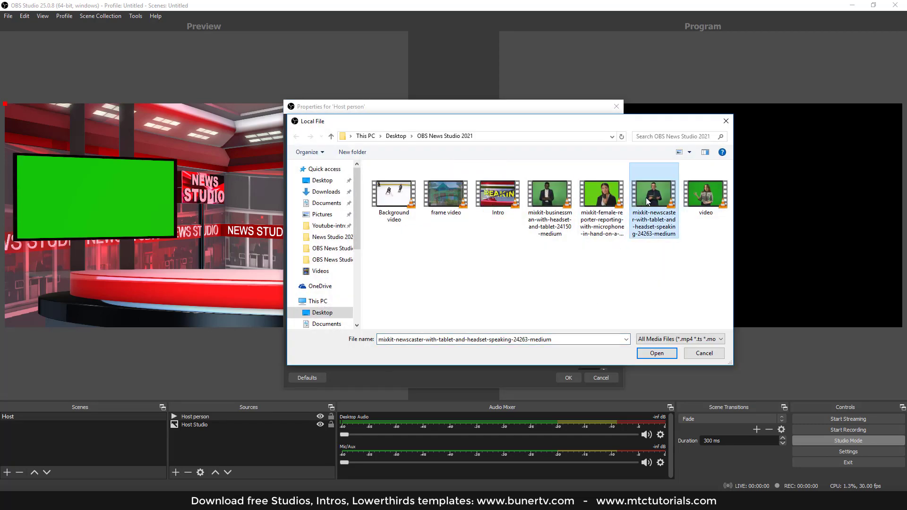
click(654, 354)
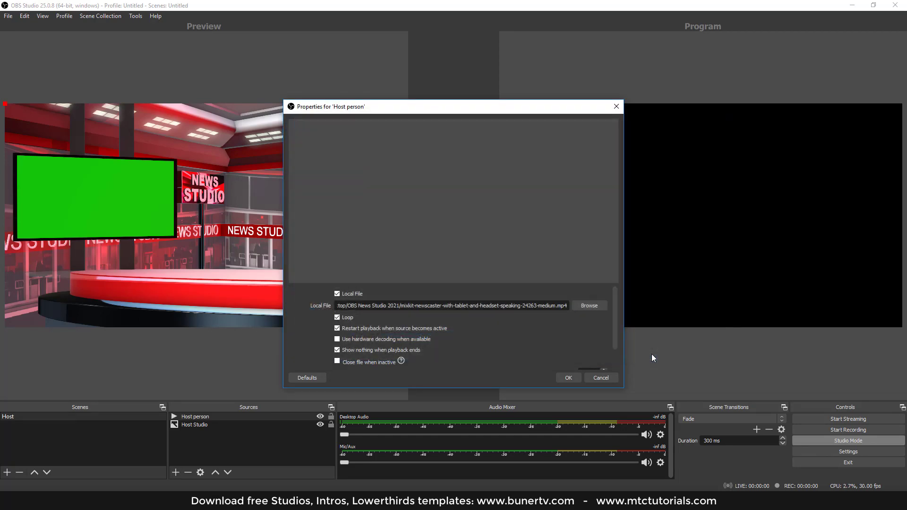
click(569, 378)
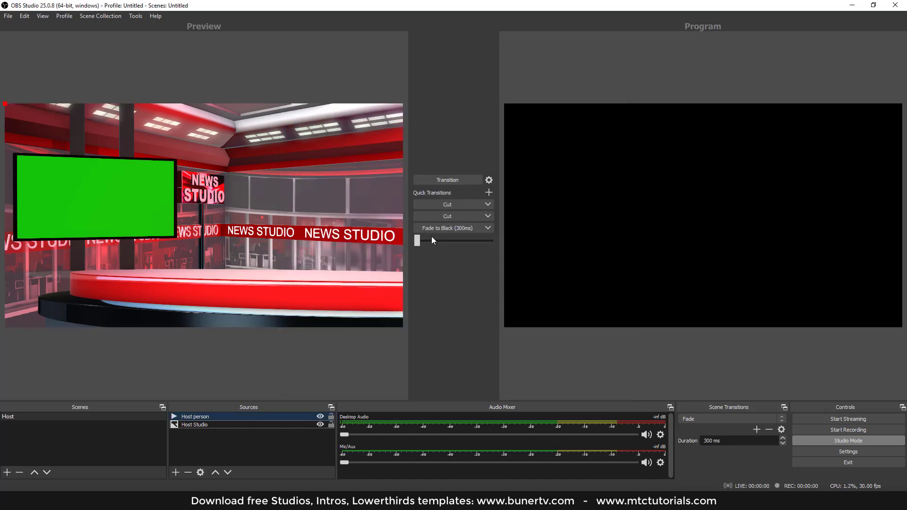
click(445, 182)
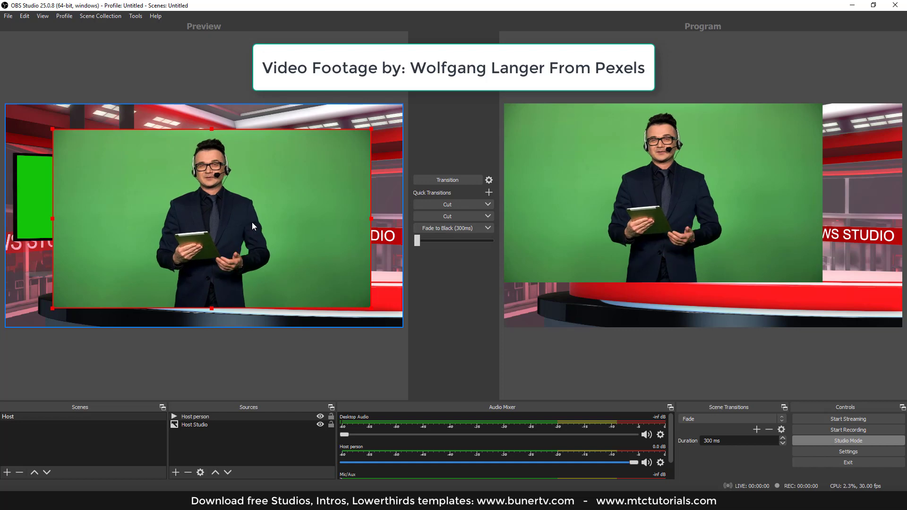
- Add a Chroma Key effect filter with the green key color to the Host person source
right_click(189, 417)
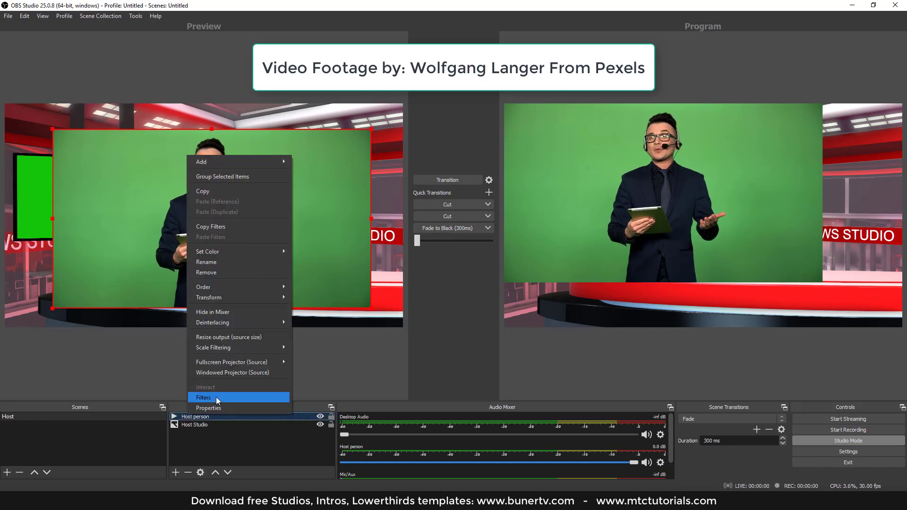
click(233, 397)
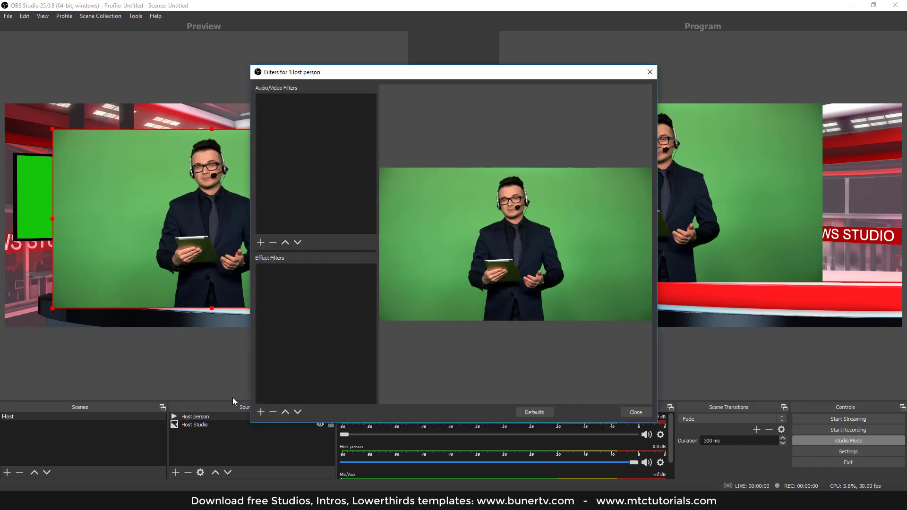
click(260, 411)
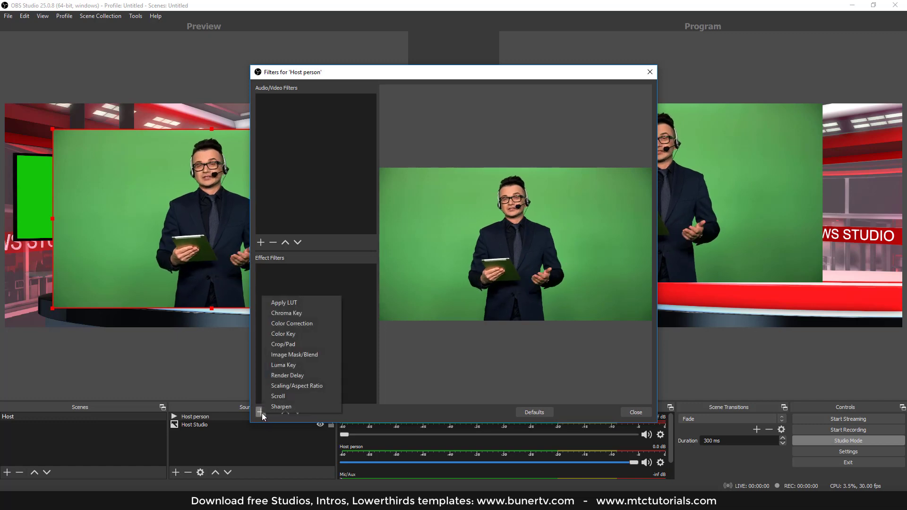
click(316, 316)
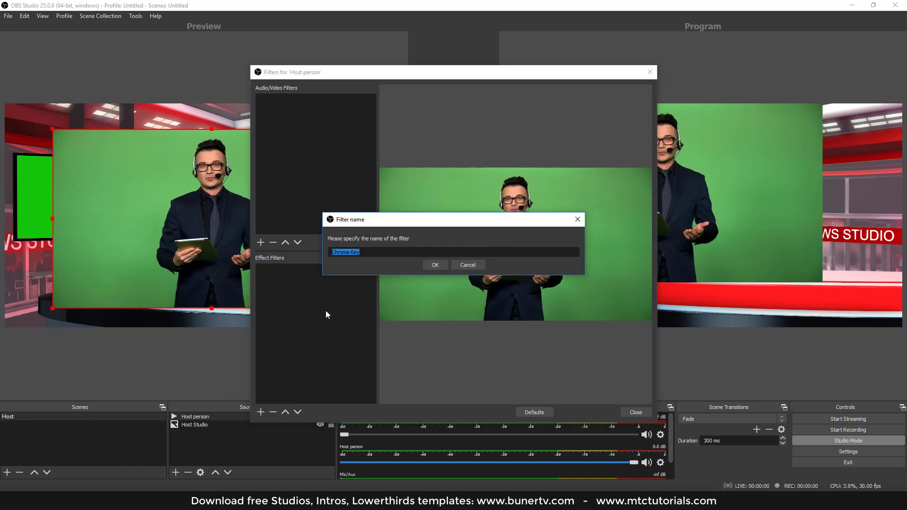
click(436, 265)
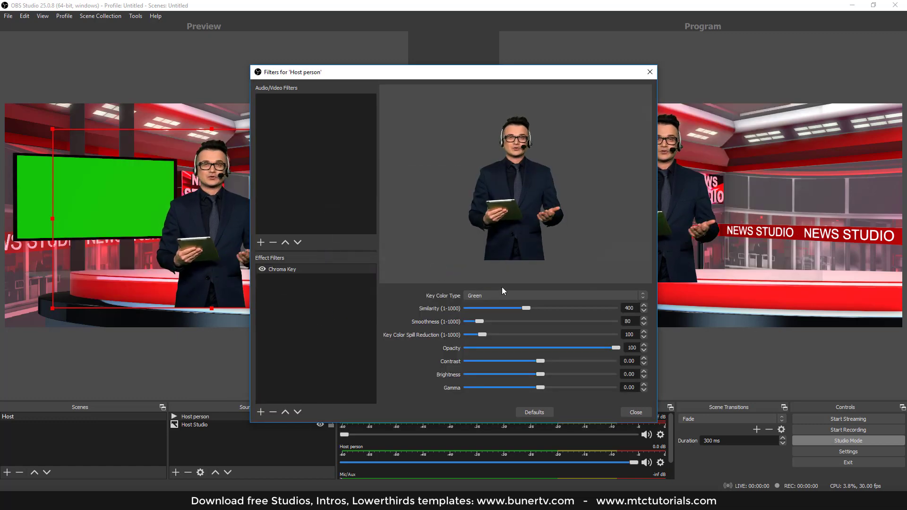
click(629, 413)
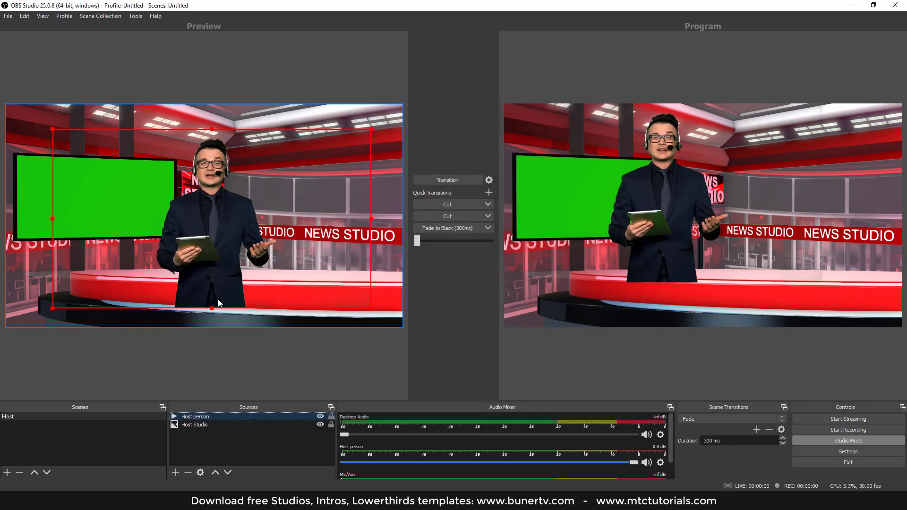
- Crop the lower edge of the Host person video and place the presenter behind the desk, to the right of the green screen
key(alt)
drag(212, 308, 230, 246)
drag(64, 271, 265, 222)
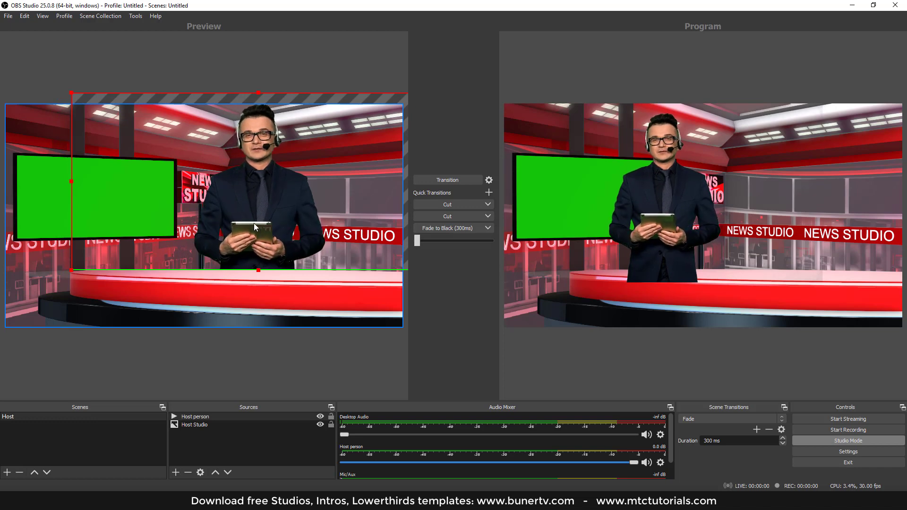
click(246, 370)
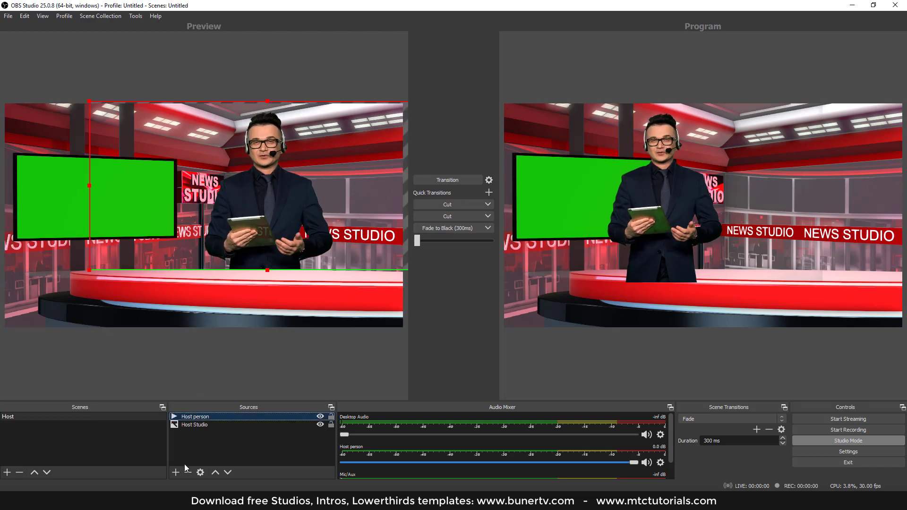
- Set the Similarity of Host person's Chroma Key filter to 382 and transition the updated preview to Program
right_click(193, 418)
click(221, 402)
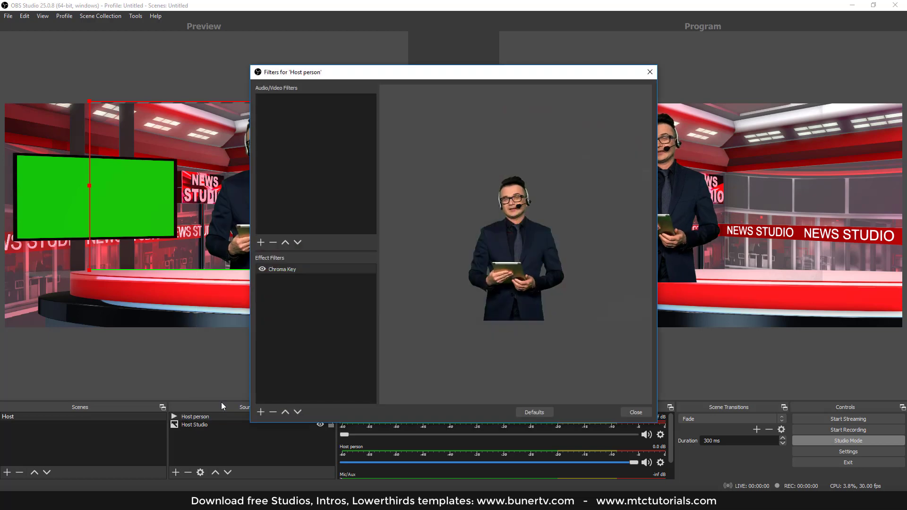
click(282, 269)
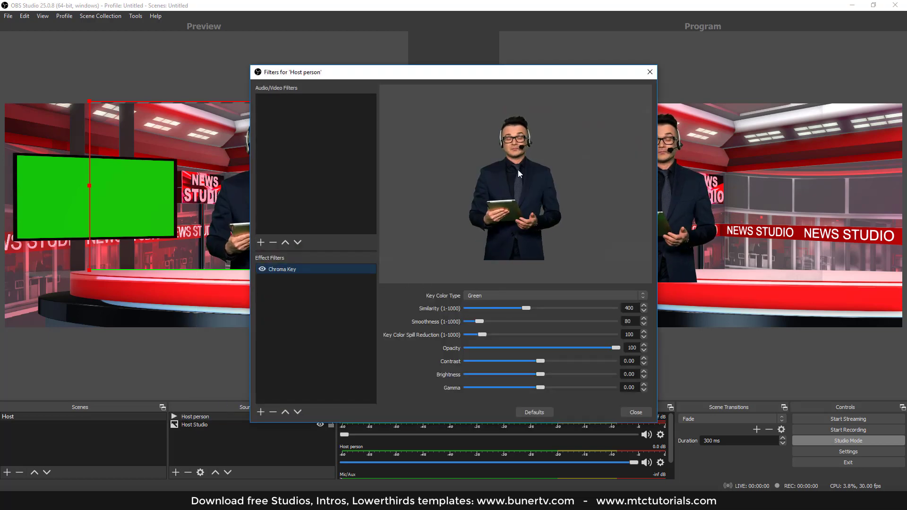
drag(508, 74, 683, 62)
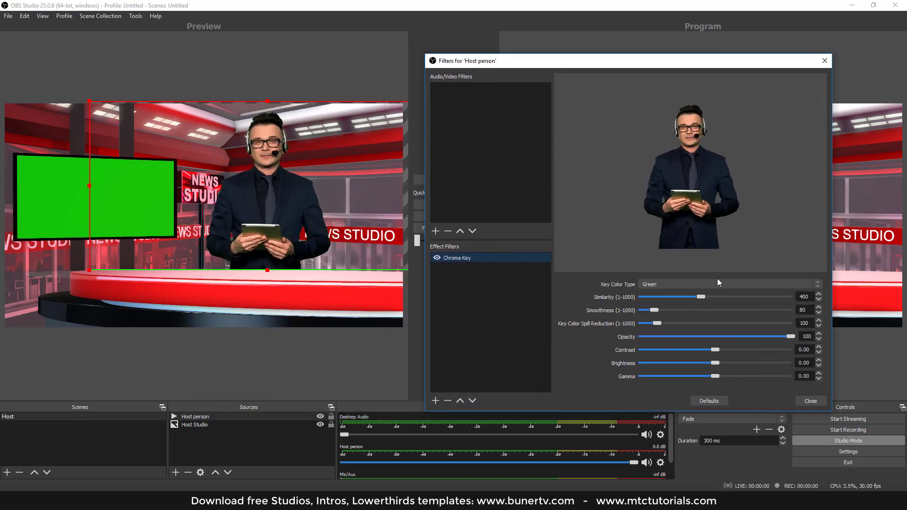
drag(705, 297, 698, 296)
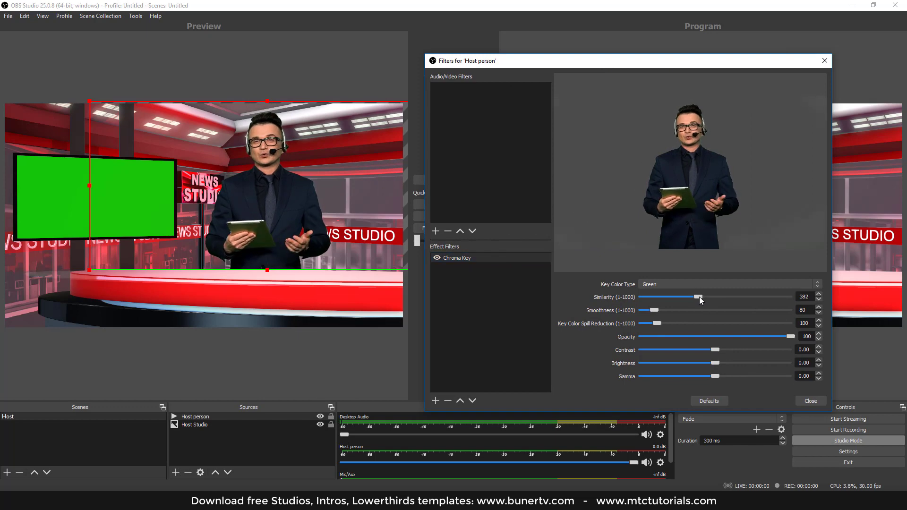
click(813, 401)
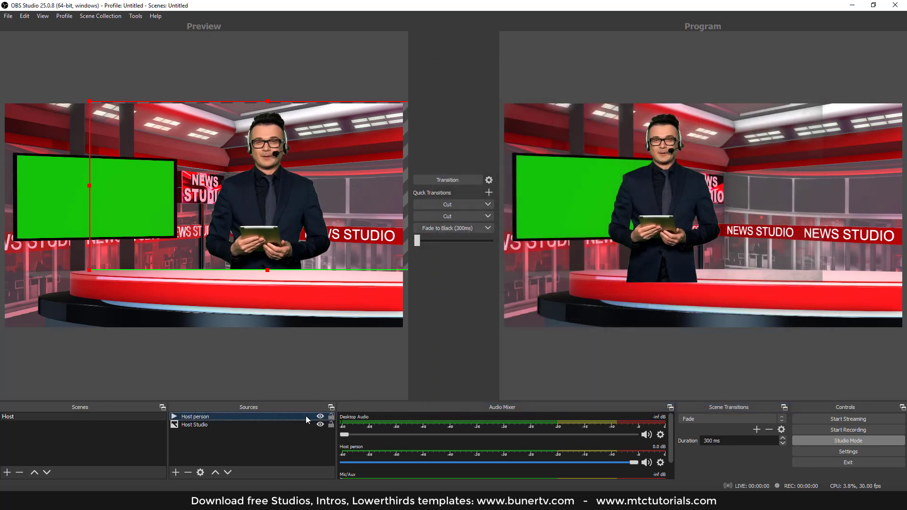
click(285, 447)
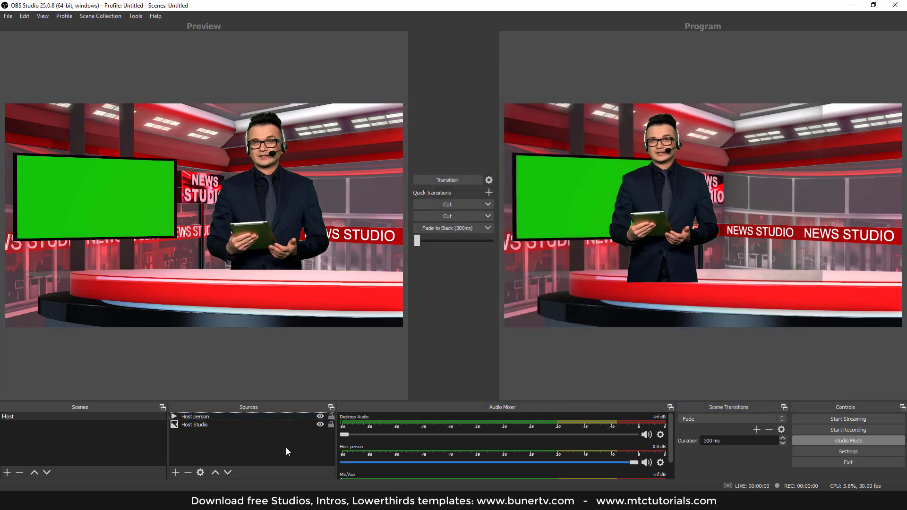
click(447, 180)
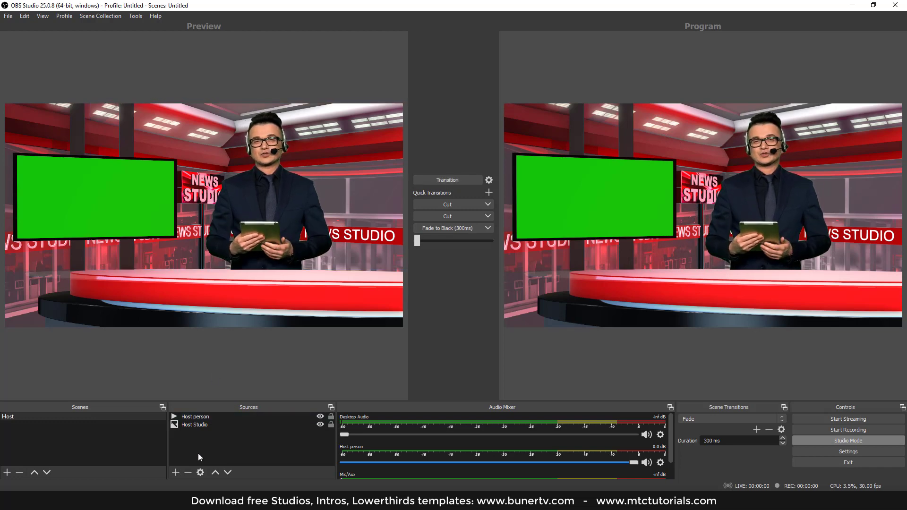
- Add a looping media source named intro using the Intro video from the OBS News Studio 2021 folder, and transition the preview to Program
click(176, 472)
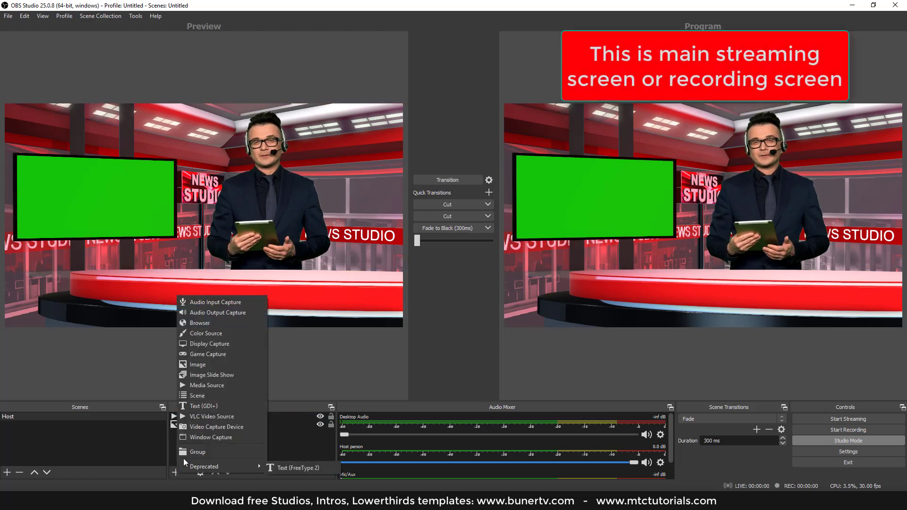
click(218, 387)
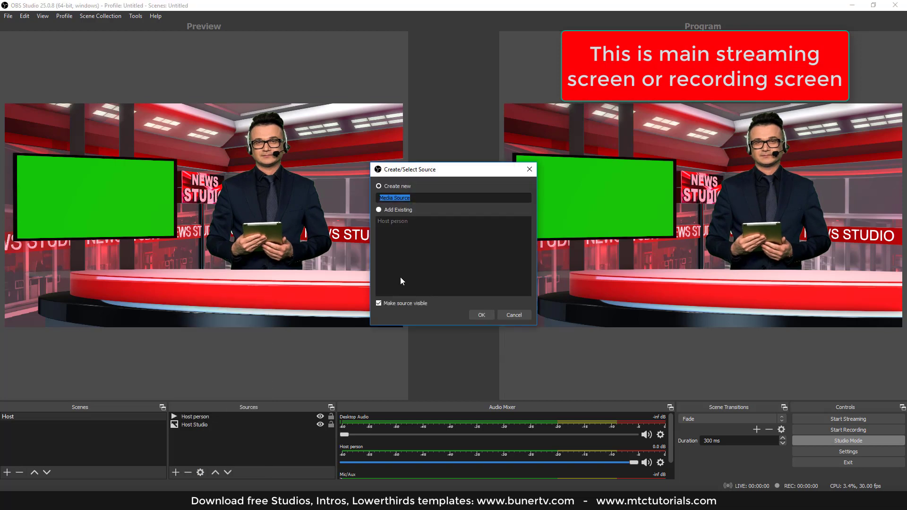
text(intro)
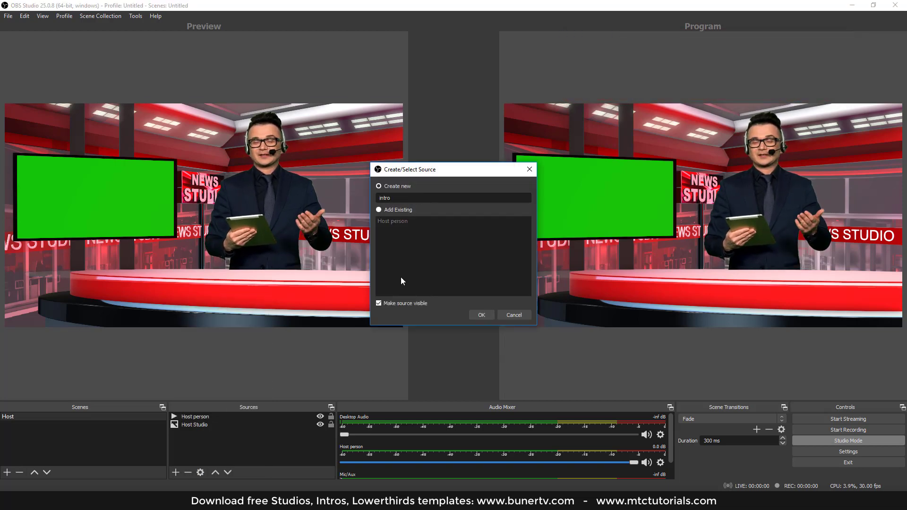
click(474, 315)
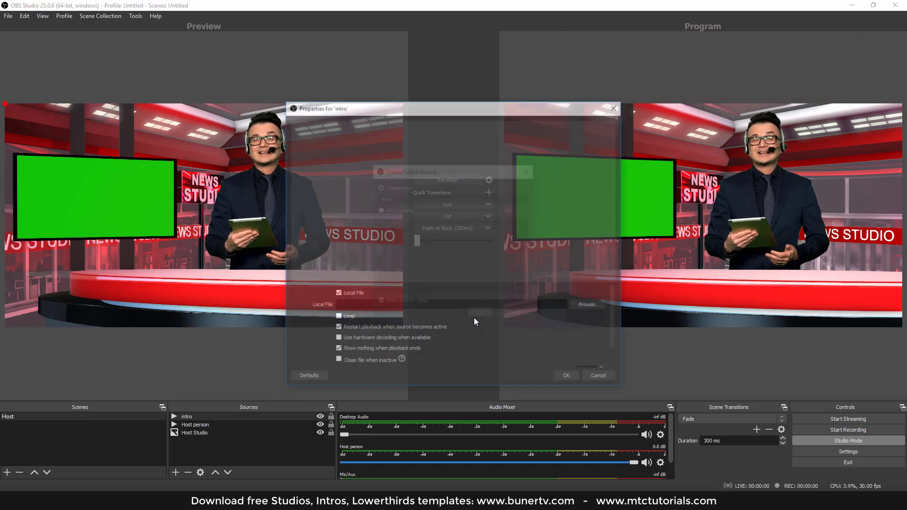
click(337, 316)
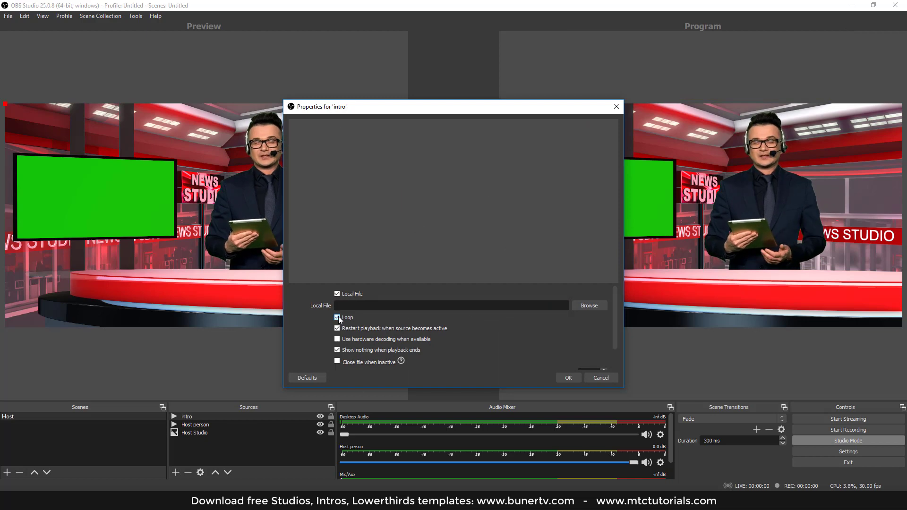
click(598, 307)
click(502, 188)
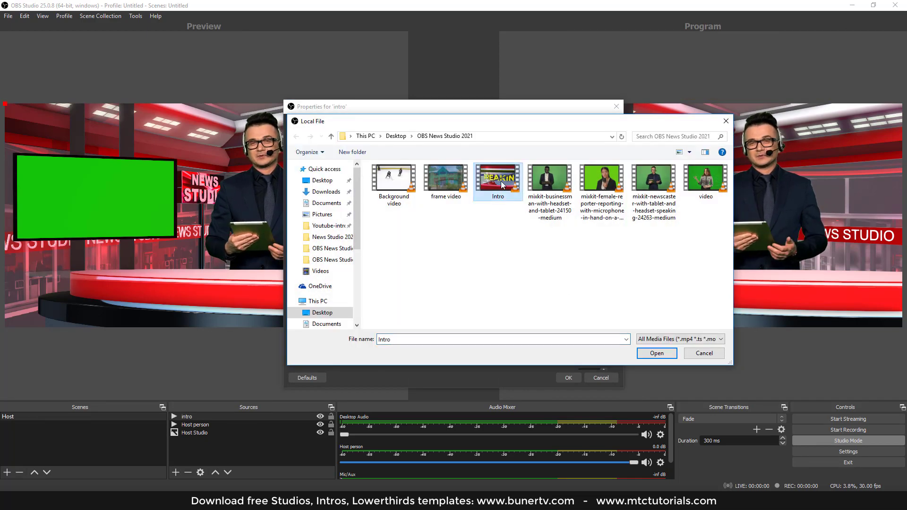
click(651, 354)
click(574, 378)
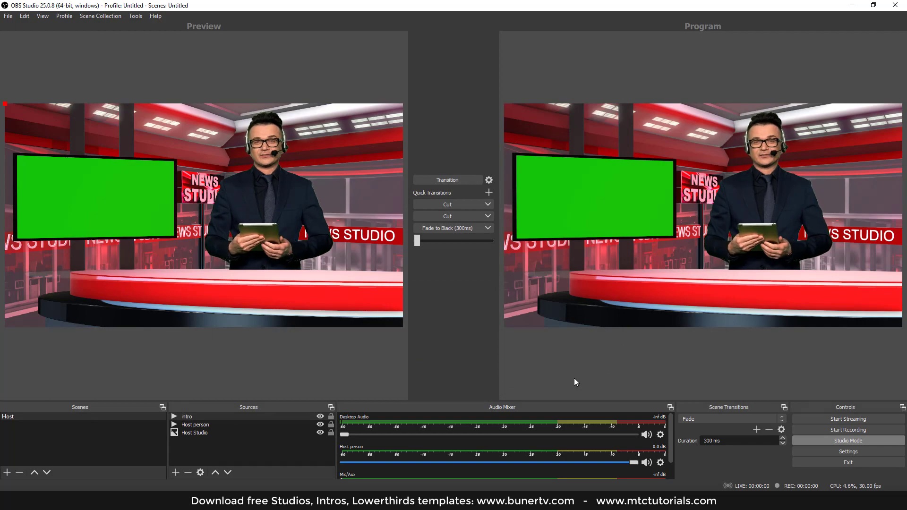
click(466, 180)
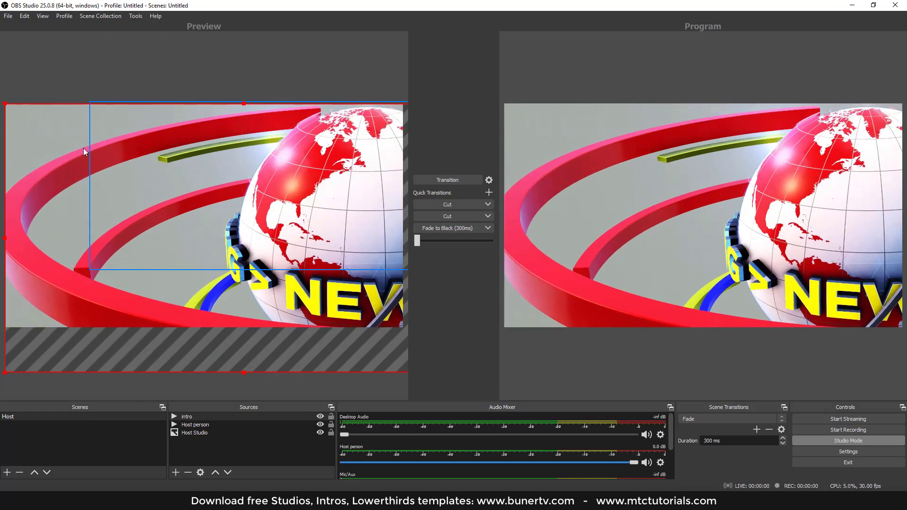
- Scale and place the intro video over the studio's green screen, and move the intro source below Host Studio in the source order
drag(8, 104, 40, 172)
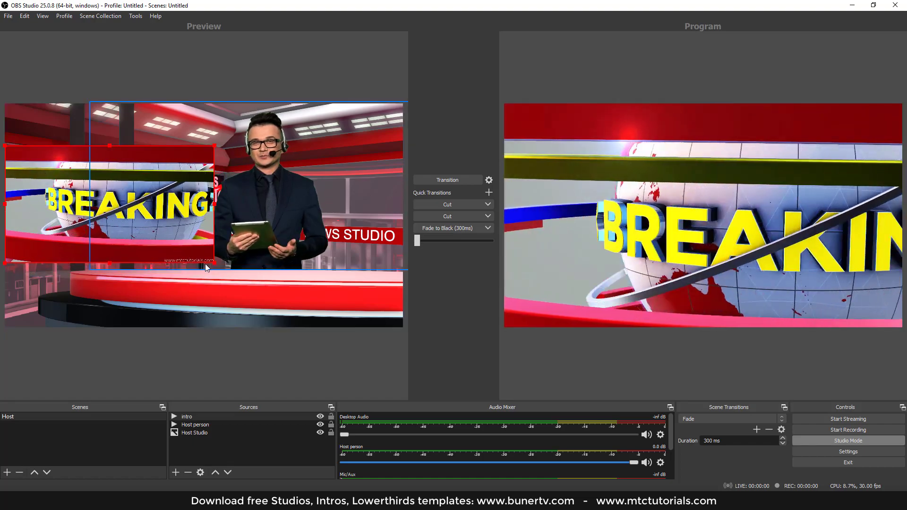
drag(217, 263, 171, 242)
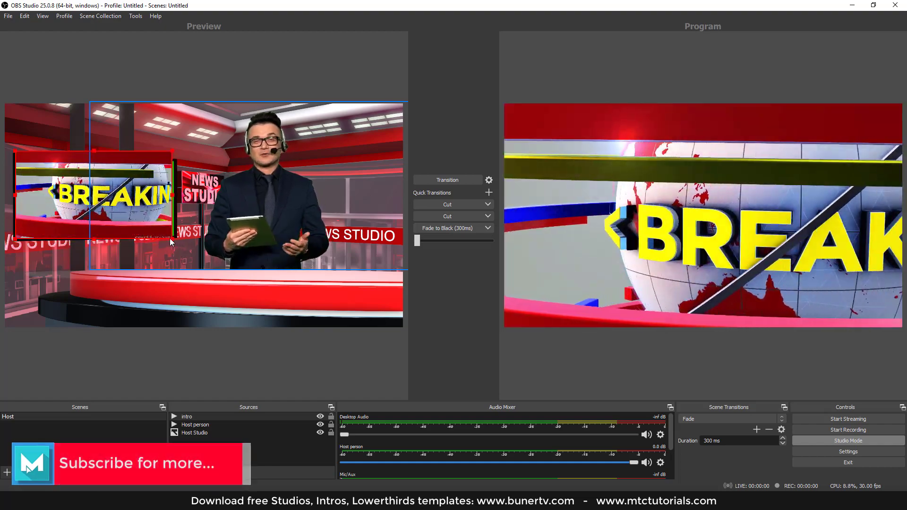
drag(166, 241, 177, 244)
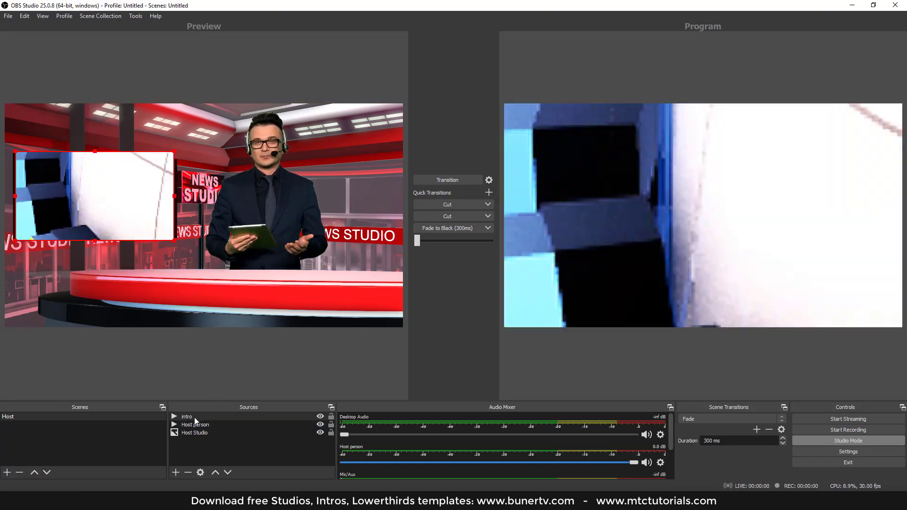
click(194, 417)
drag(195, 419, 196, 435)
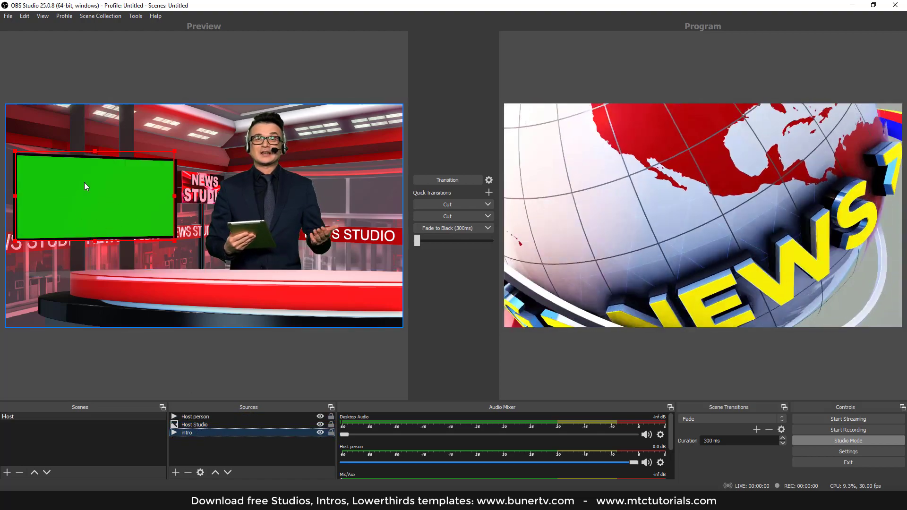
- Add a Chroma Key effect filter to the Host Studio source, keeping the green key color and default settings
click(192, 427)
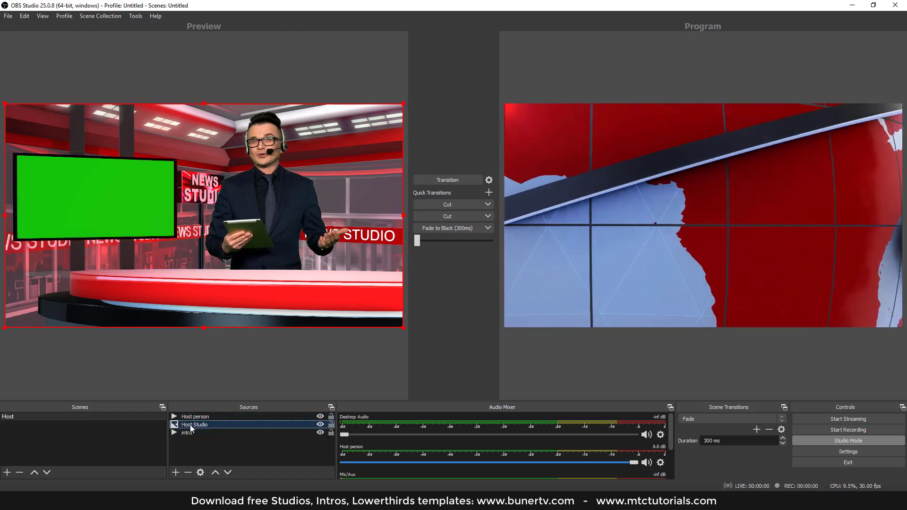
right_click(191, 427)
click(234, 407)
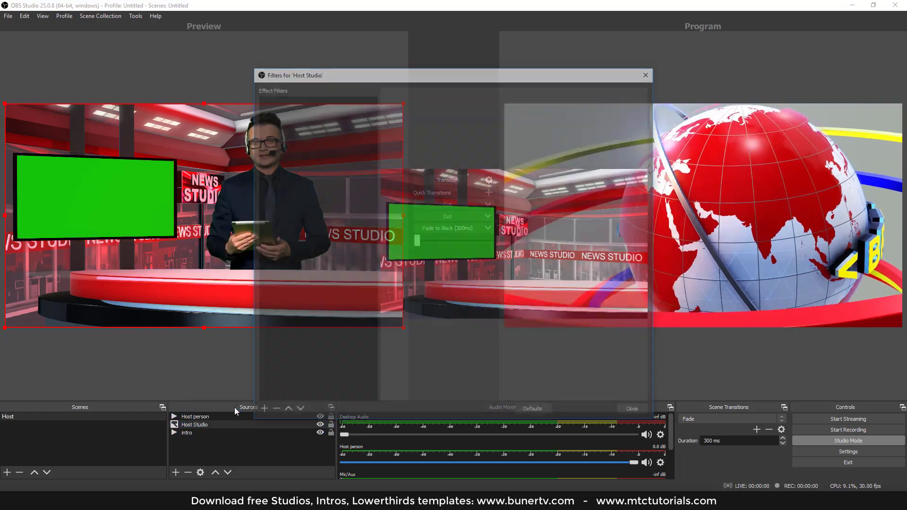
click(261, 412)
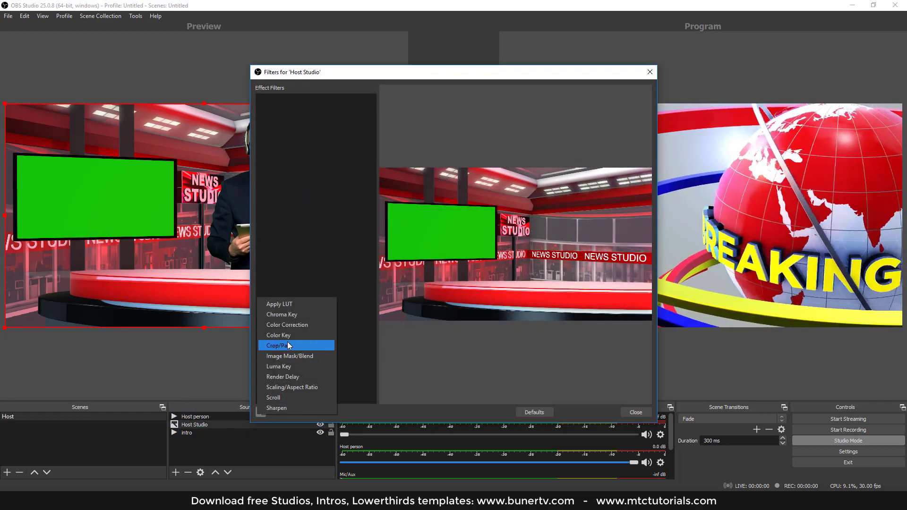
click(302, 314)
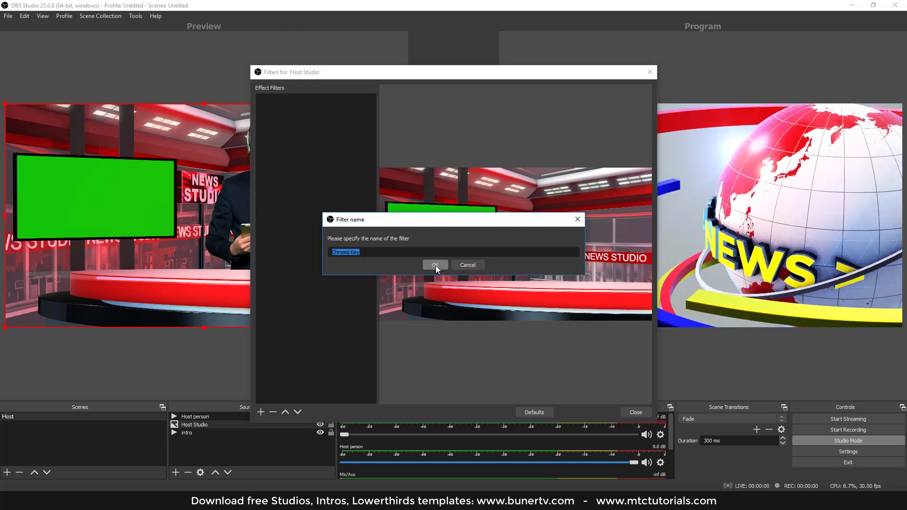
click(435, 265)
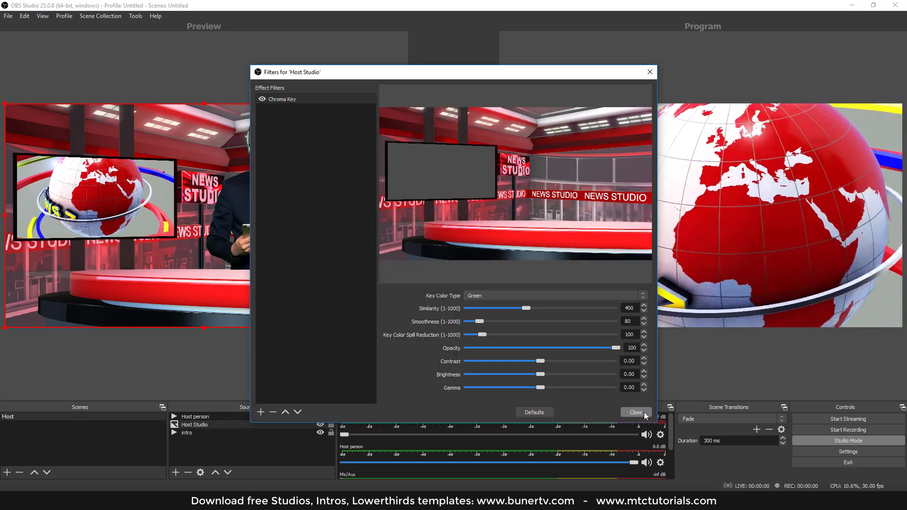
click(636, 412)
click(240, 455)
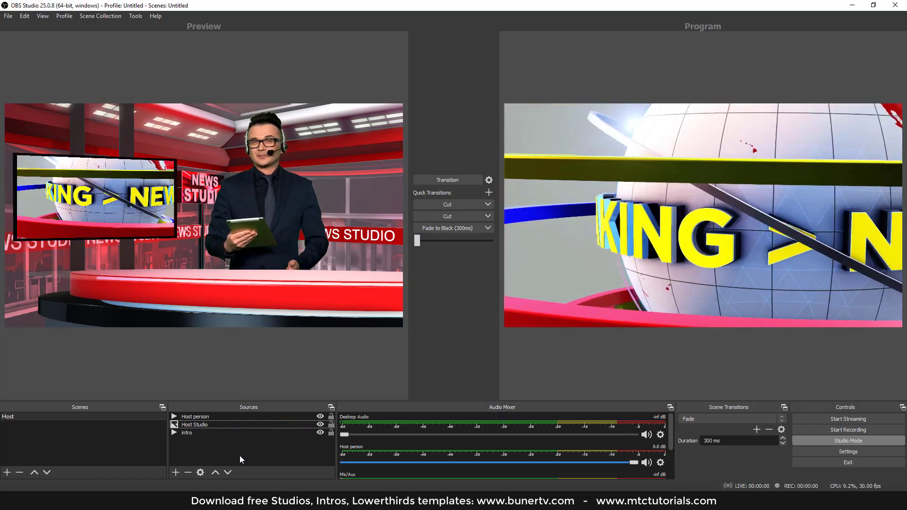
- Copy the Host person source and shift the presenter further right behind the desk, away from the NEWS STUDIO sign
click(199, 417)
right_click(199, 417)
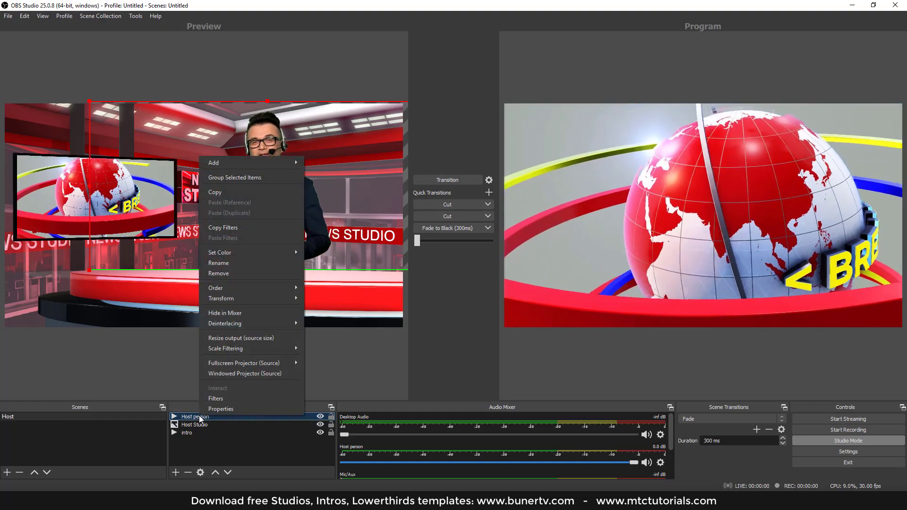
click(222, 192)
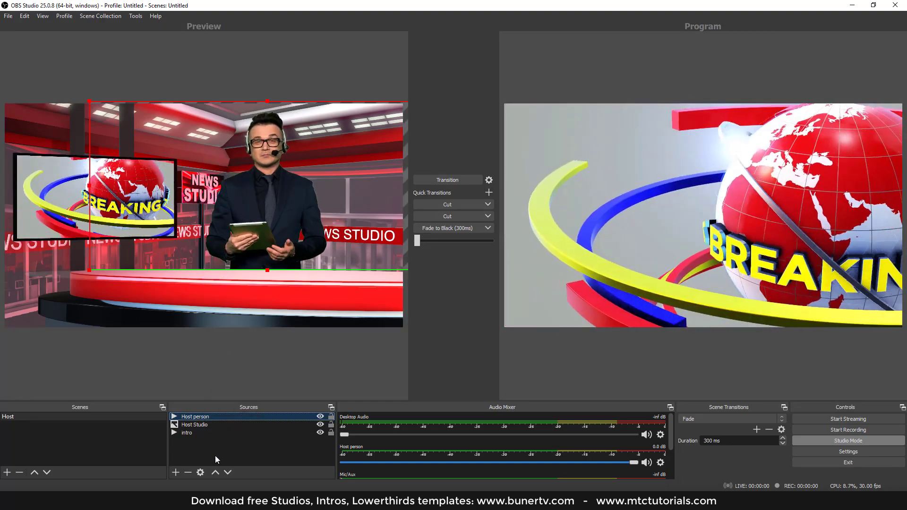
drag(266, 228, 311, 234)
click(256, 440)
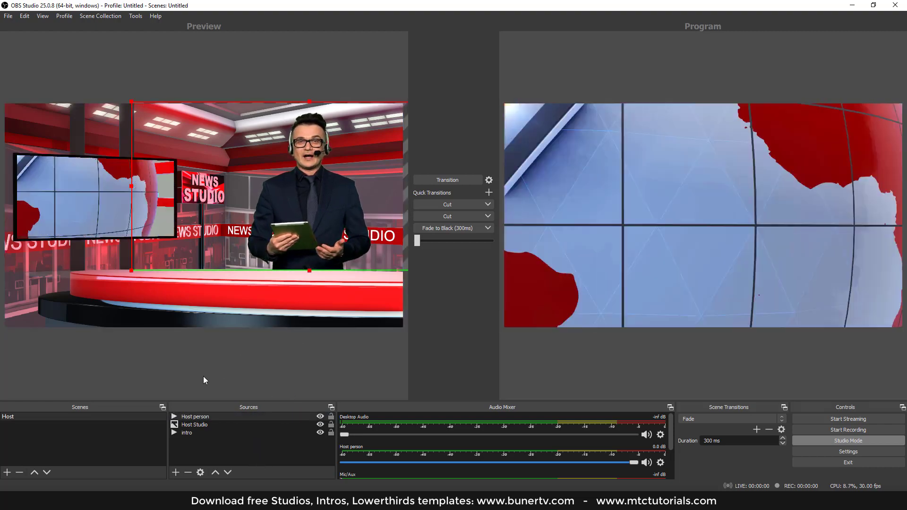
- Copy the repositioned Host person source and paste it as a reference in the Host scene
right_click(192, 417)
click(208, 194)
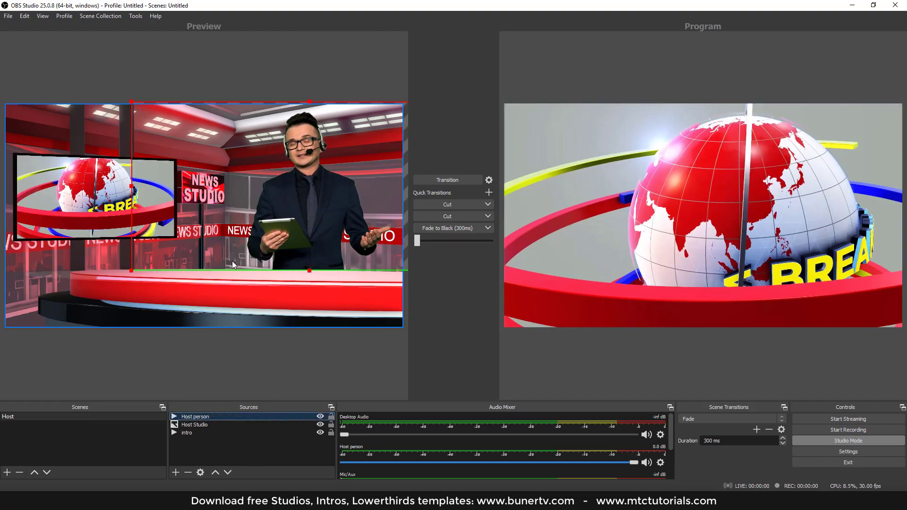
click(214, 446)
right_click(214, 446)
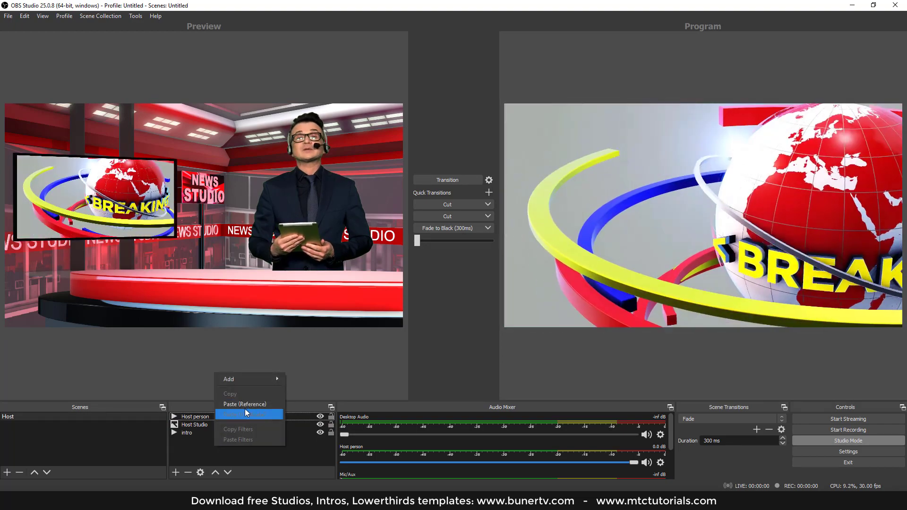
click(245, 408)
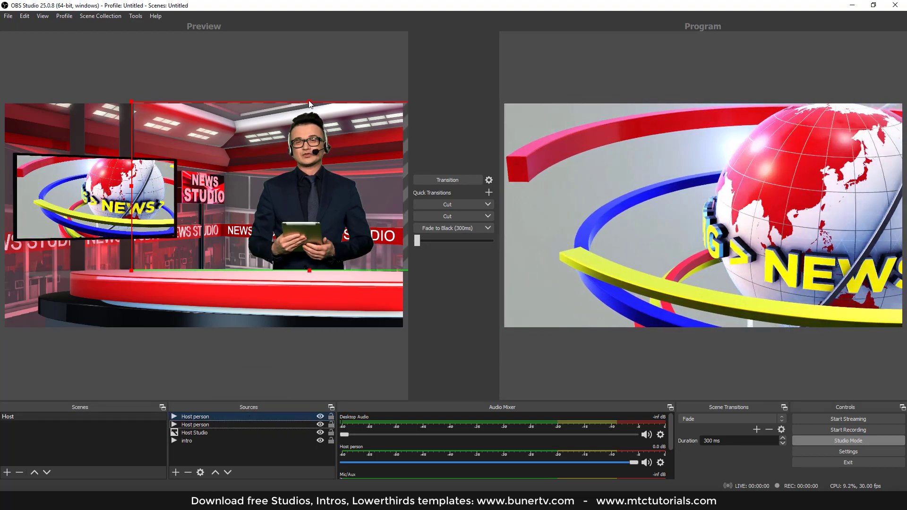
- Flip the duplicate Host person upside down and squash it onto the desktop directly below the presenter as a reflection
drag(309, 102, 330, 440)
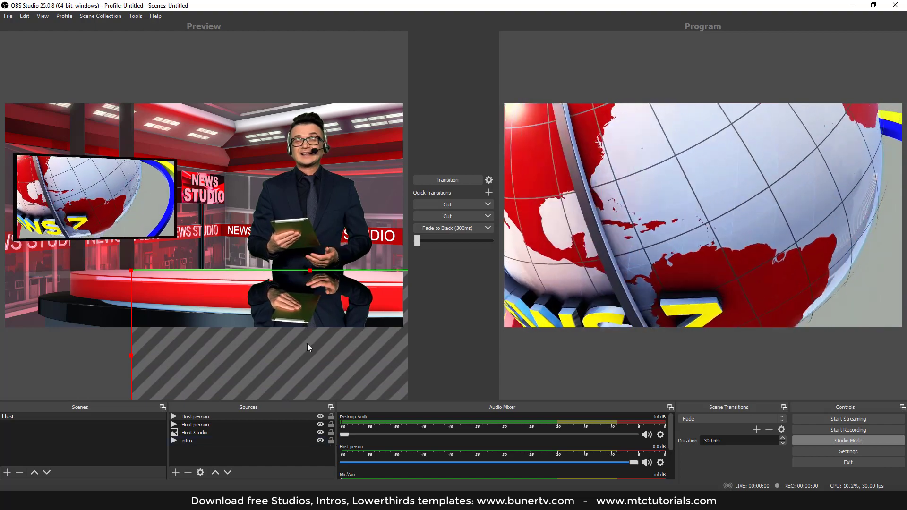
drag(307, 351, 284, 214)
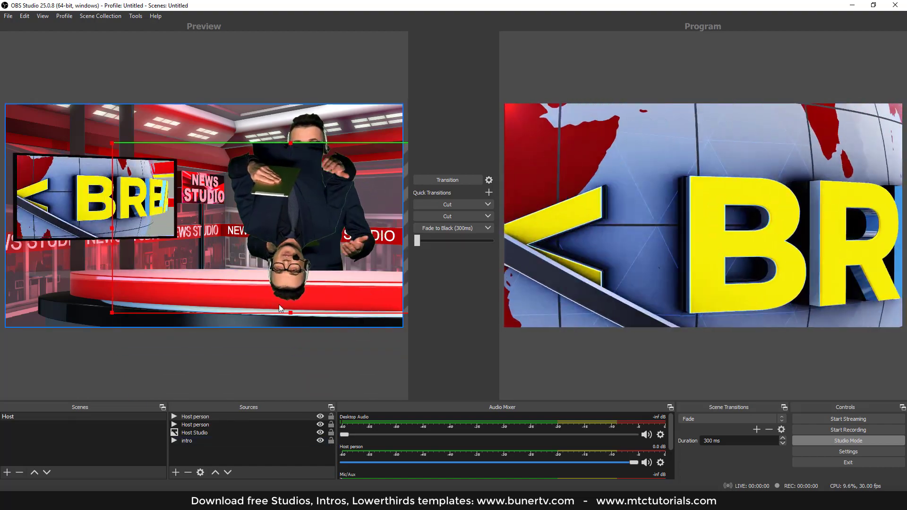
drag(289, 316, 328, 285)
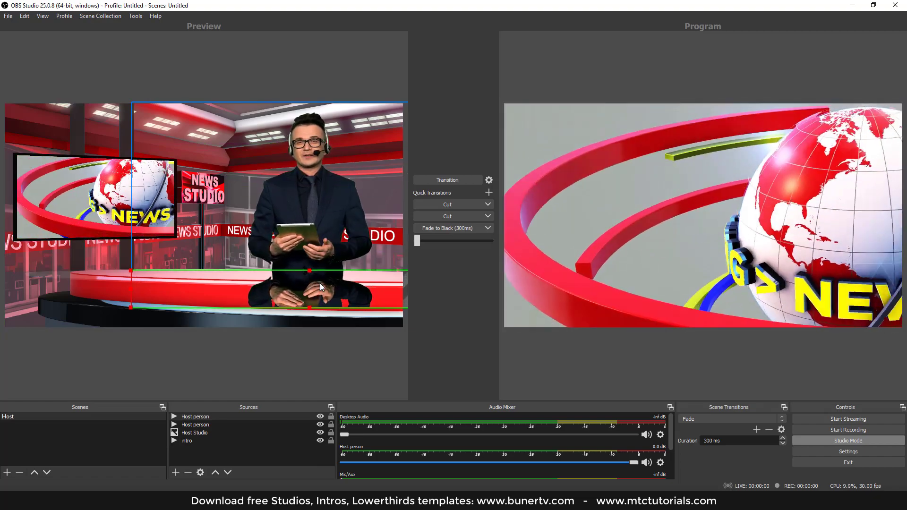
drag(310, 307, 318, 281)
click(317, 357)
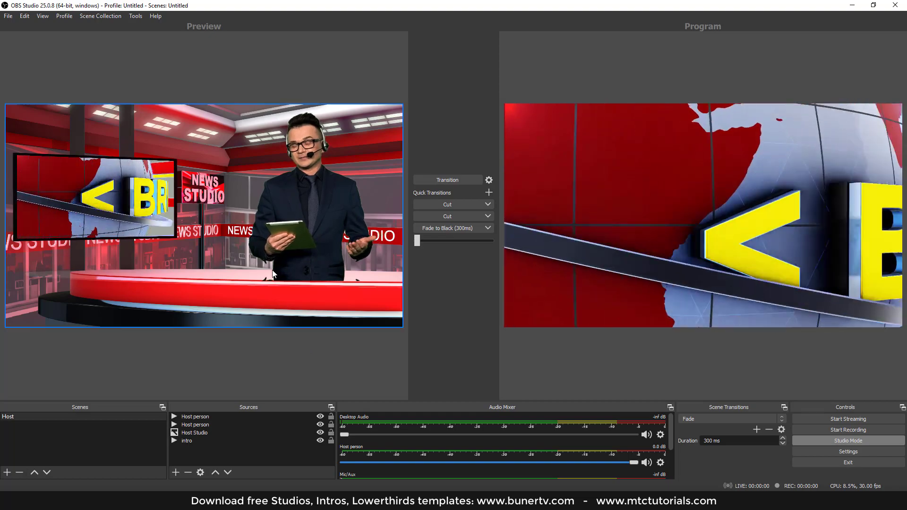
- Reduce the height of the original presenter slightly, keeping the lower edge on the back of the desk
click(293, 204)
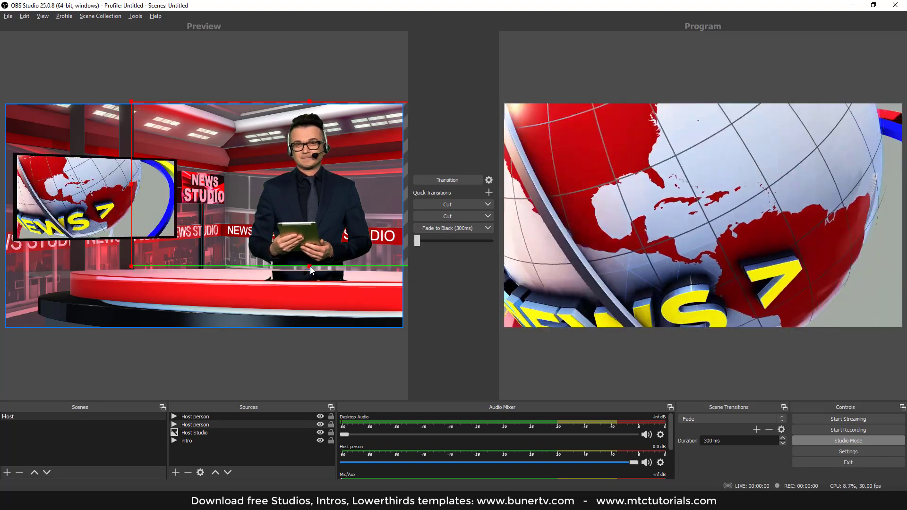
mouse_move(309, 270)
mouse_down()
mouse_move(316, 239)
mouse_move(313, 276)
mouse_up()
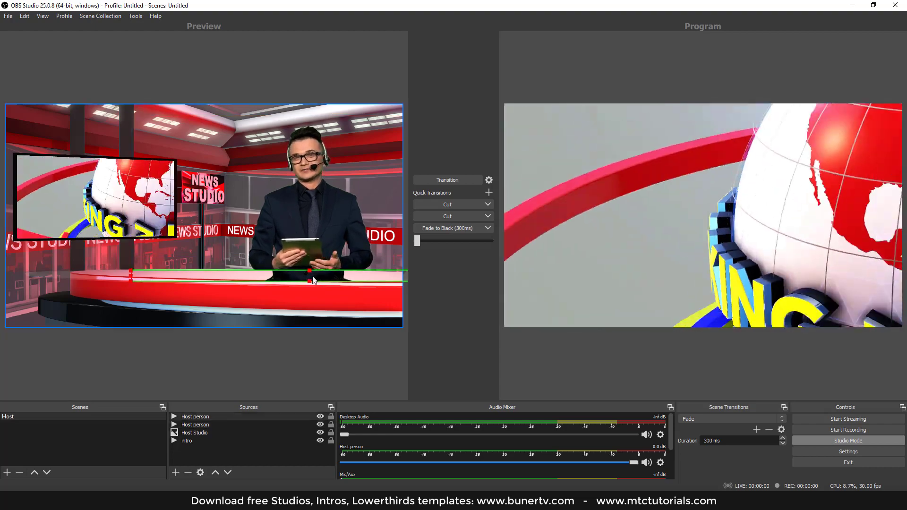
- Remove the flipped Host person duplicate from the Host scene's sources
click(195, 416)
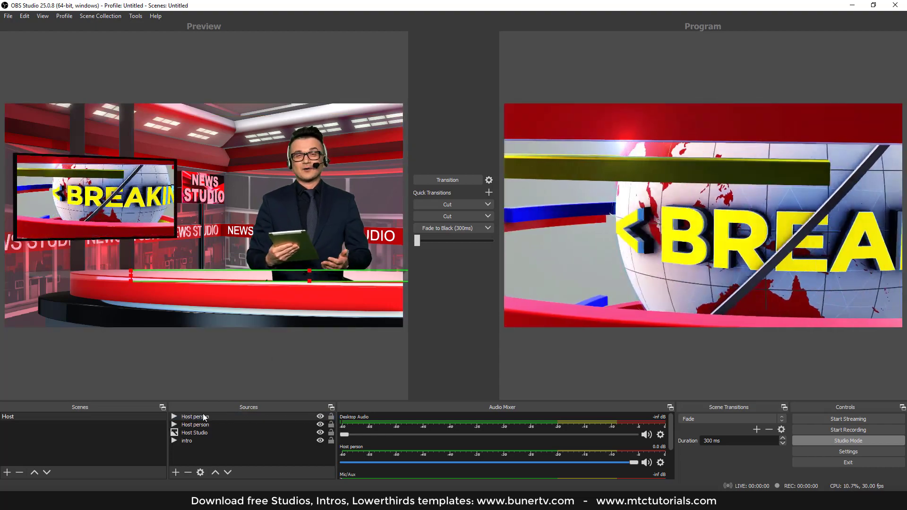
click(188, 472)
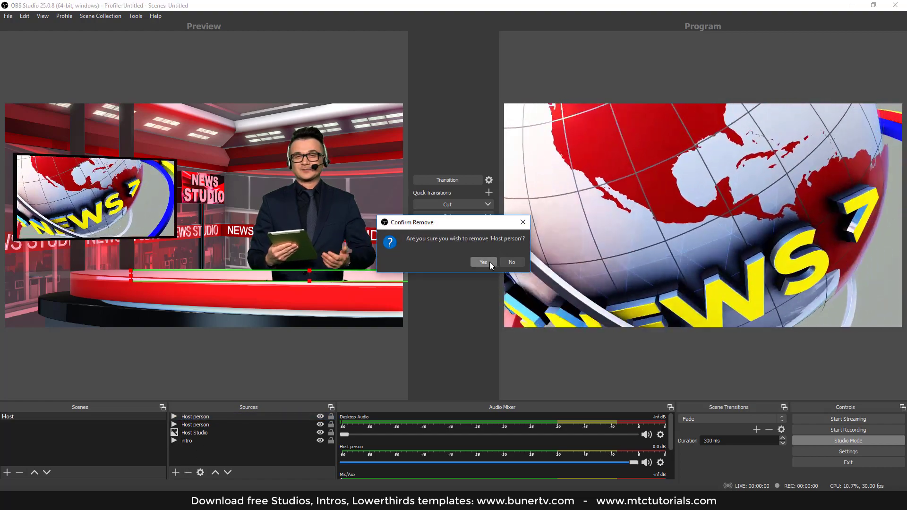
click(486, 262)
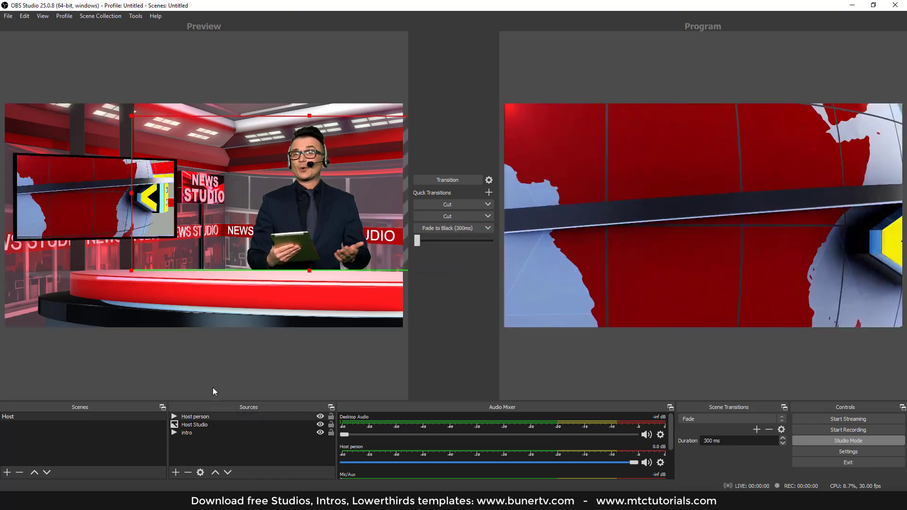
- Copy the Host person source and paste it as a reference in the Host scene
right_click(196, 417)
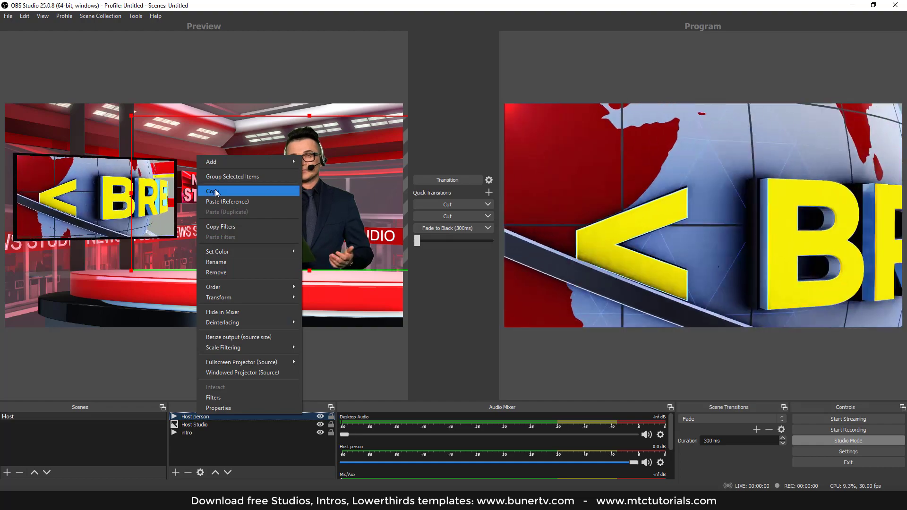
click(216, 192)
right_click(233, 450)
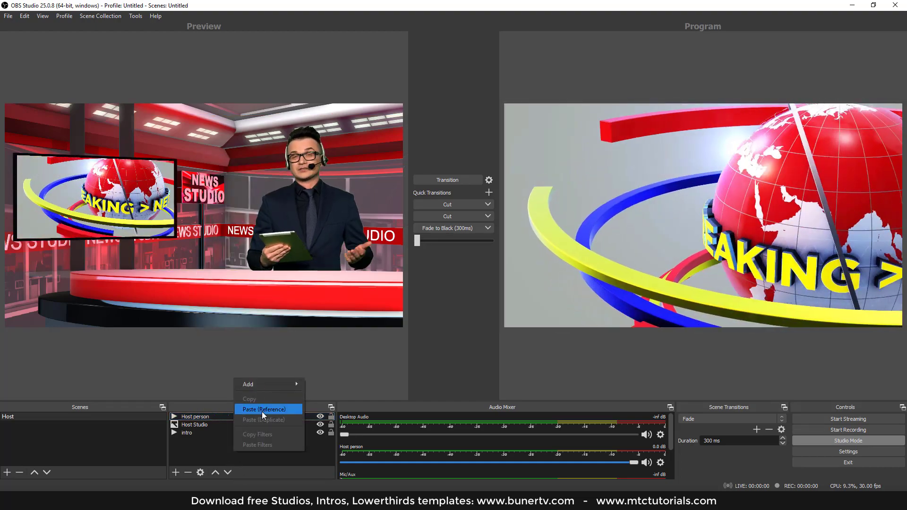
click(261, 409)
- Flip the duplicate Host person upside down, align it under the presenter, and squash it into a thin reflection on the desktop
drag(309, 115, 365, 390)
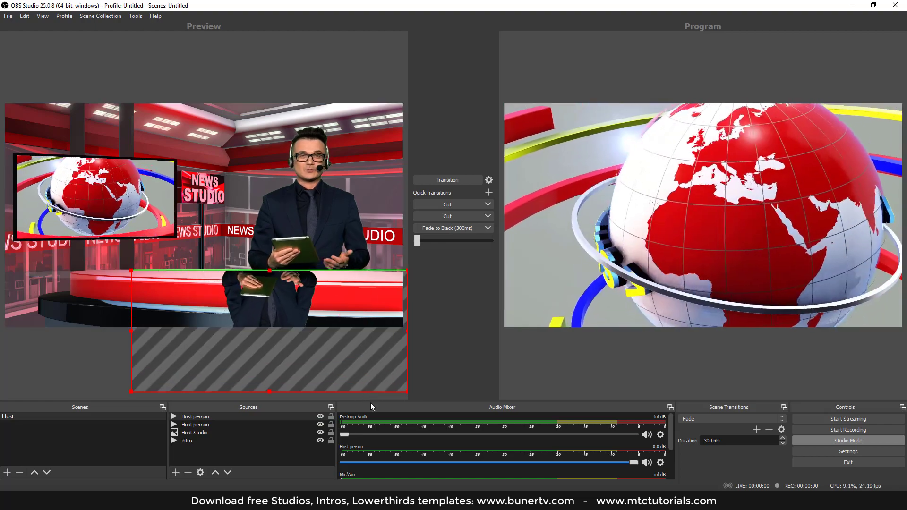
drag(276, 393, 301, 426)
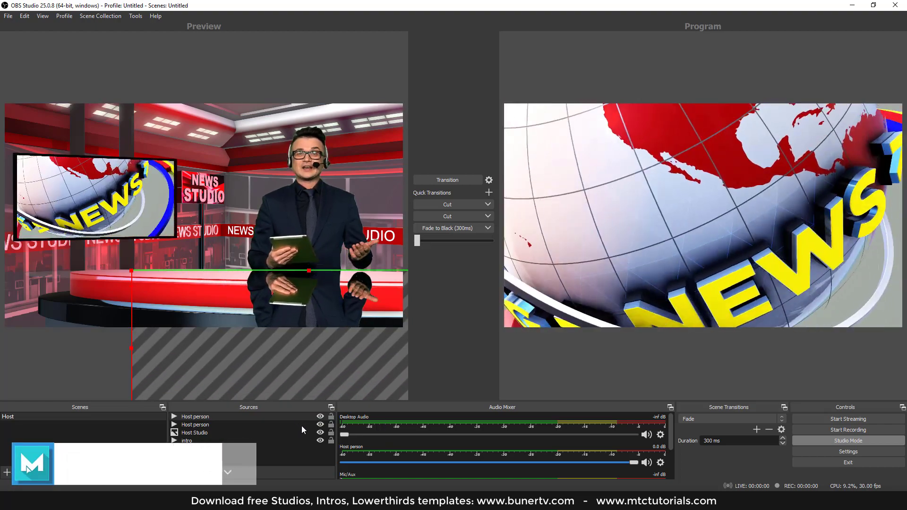
drag(286, 371, 321, 293)
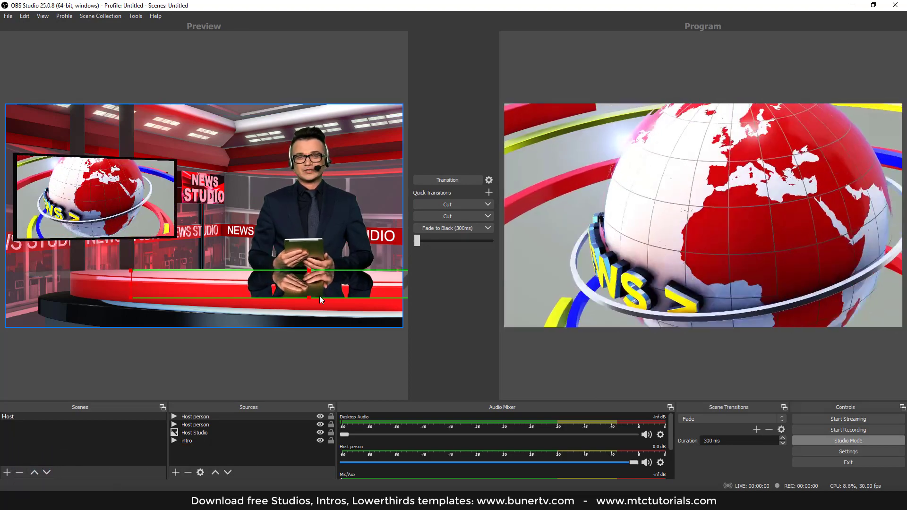
drag(308, 298, 309, 281)
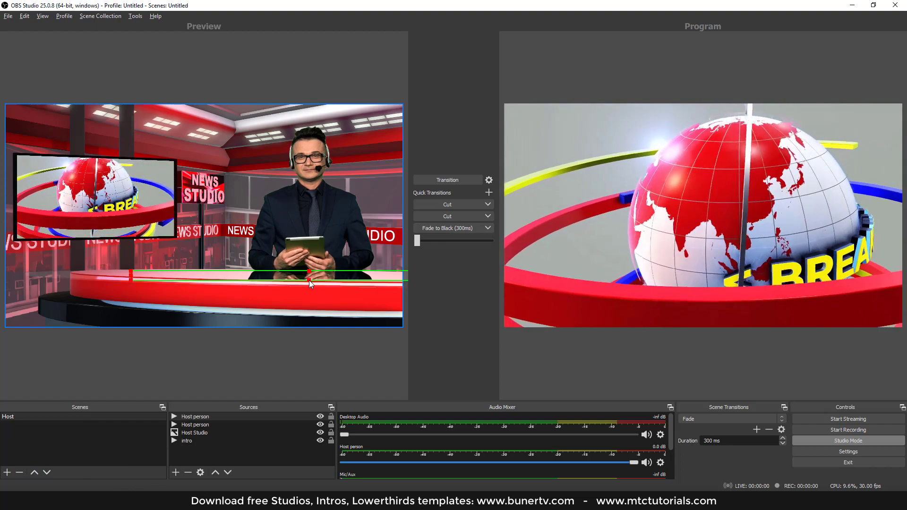
click(286, 373)
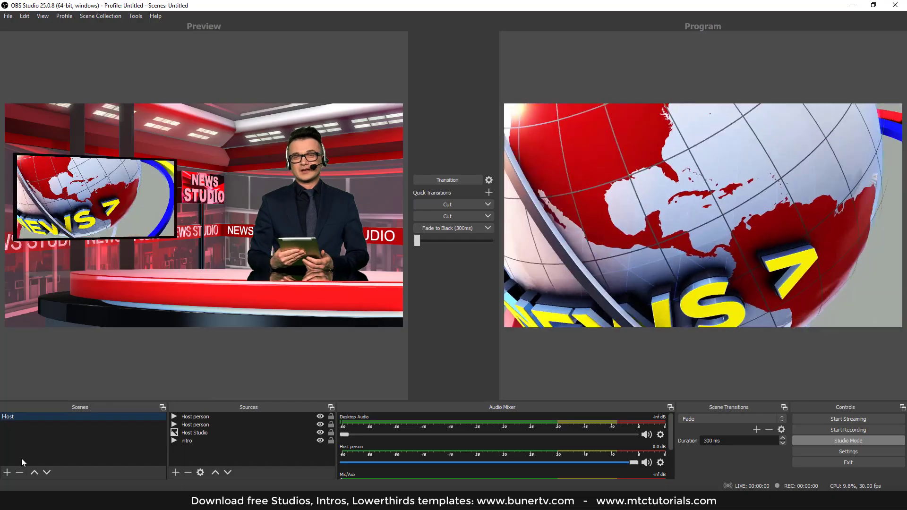
- Add a new scene named "Guest studio 1"
click(7, 472)
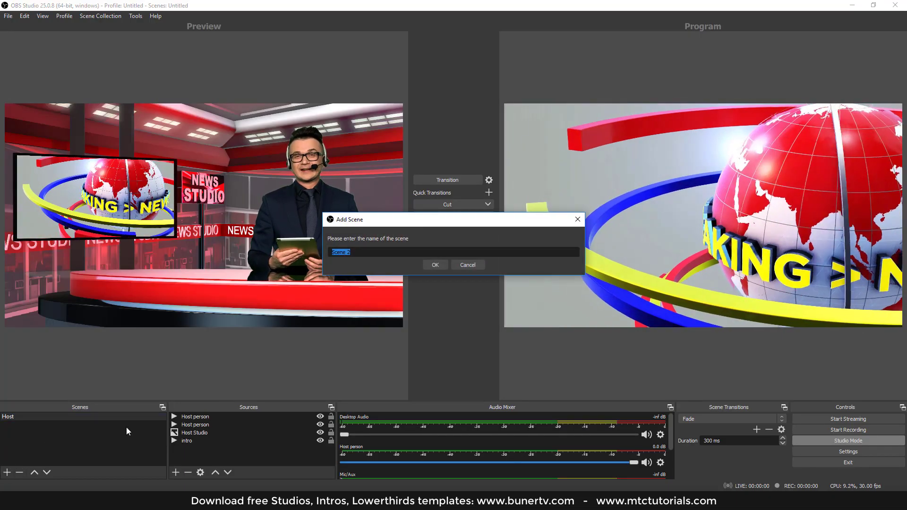
text(Guest s)
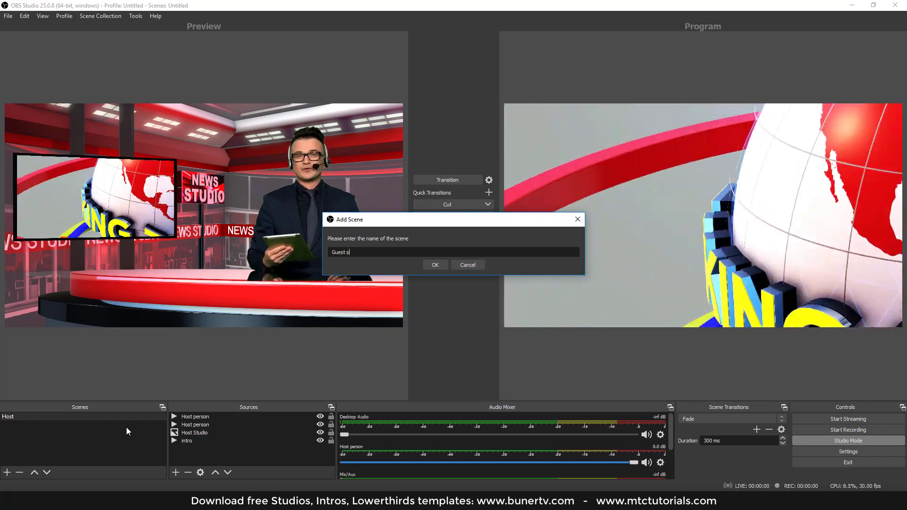
text(tudio 1)
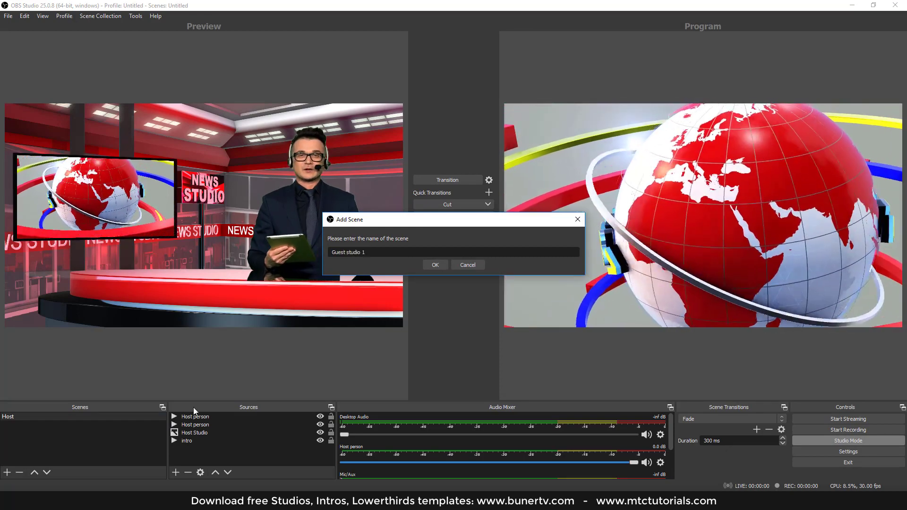
click(443, 267)
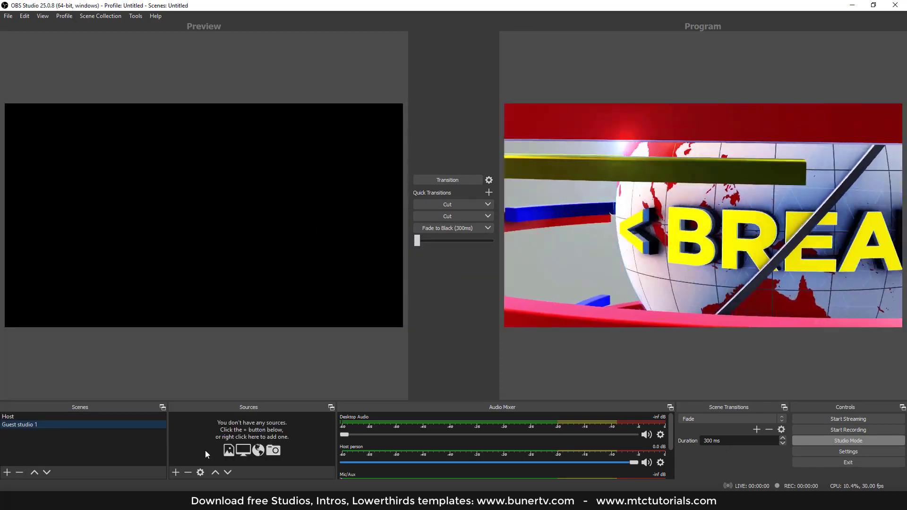
- Add an image source named "Guest studio" to the new scene, using Guests.png from the OBS News Studio 2021 folder
click(175, 472)
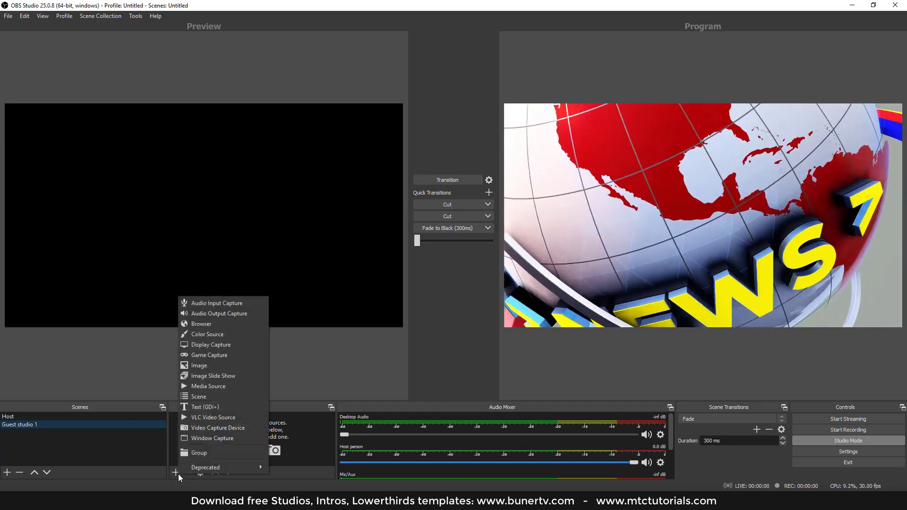
click(216, 364)
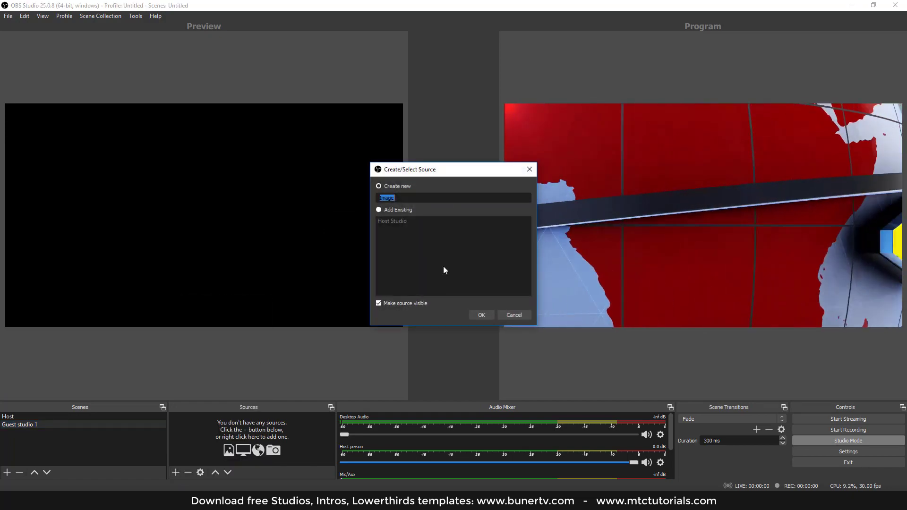
text(Gures)
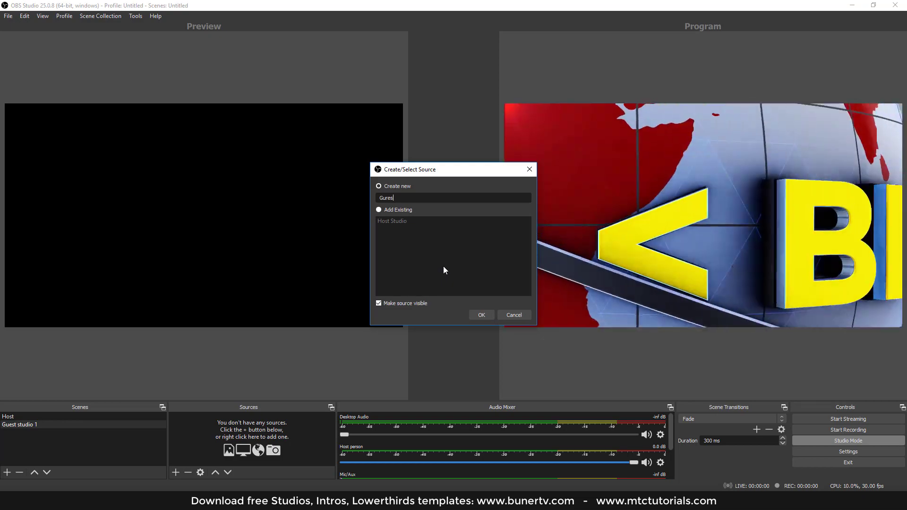
key(BackSpace)
text(est studio)
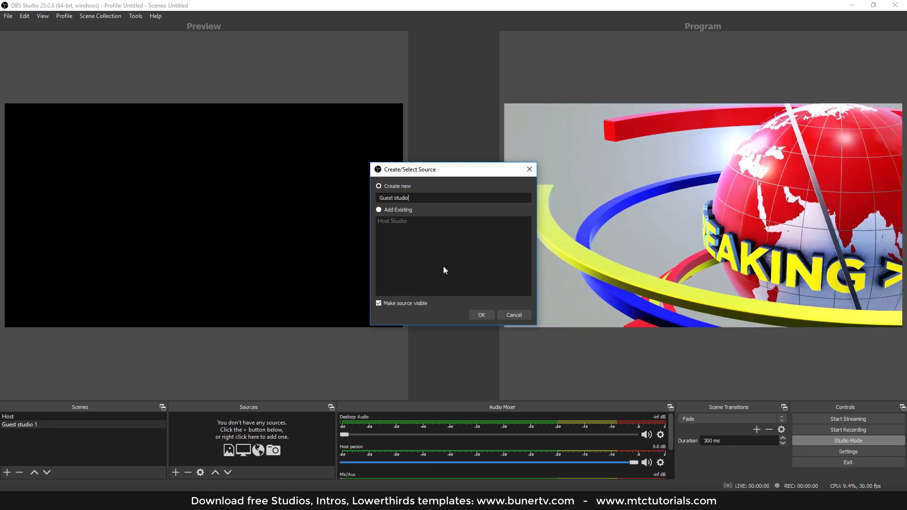
click(478, 315)
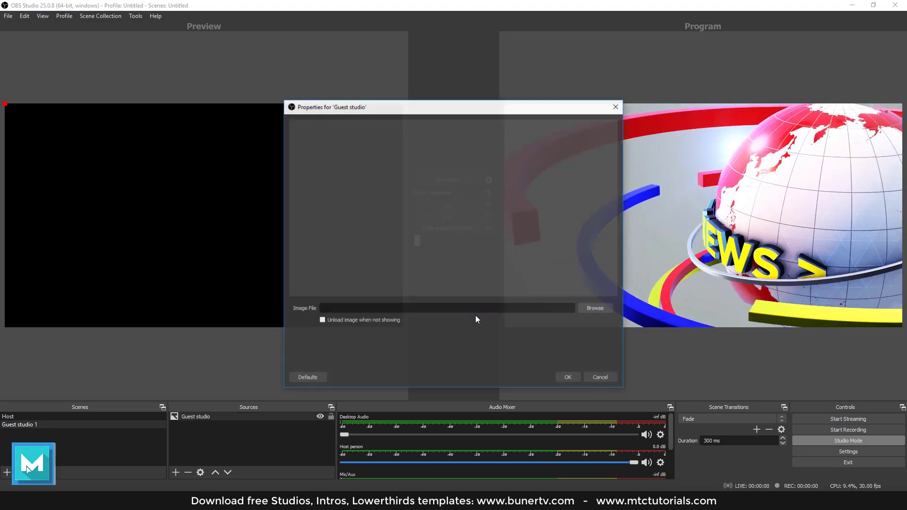
click(606, 308)
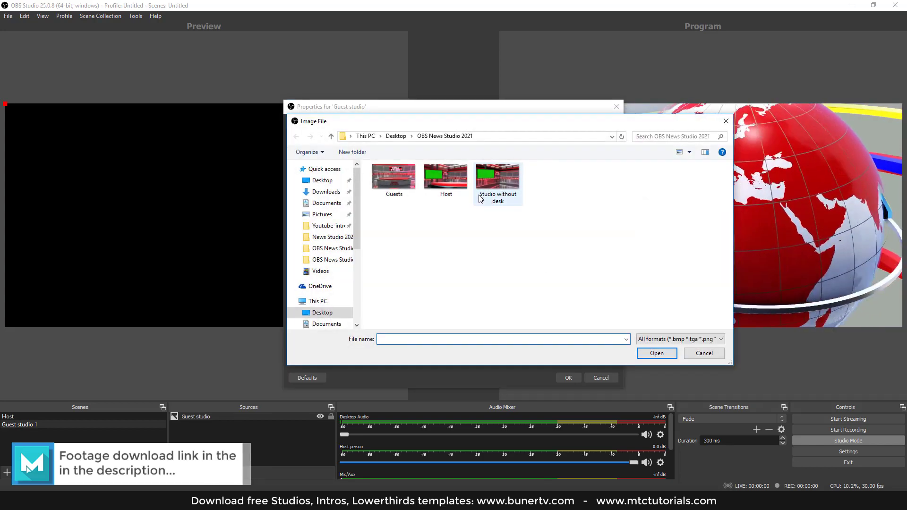
click(656, 353)
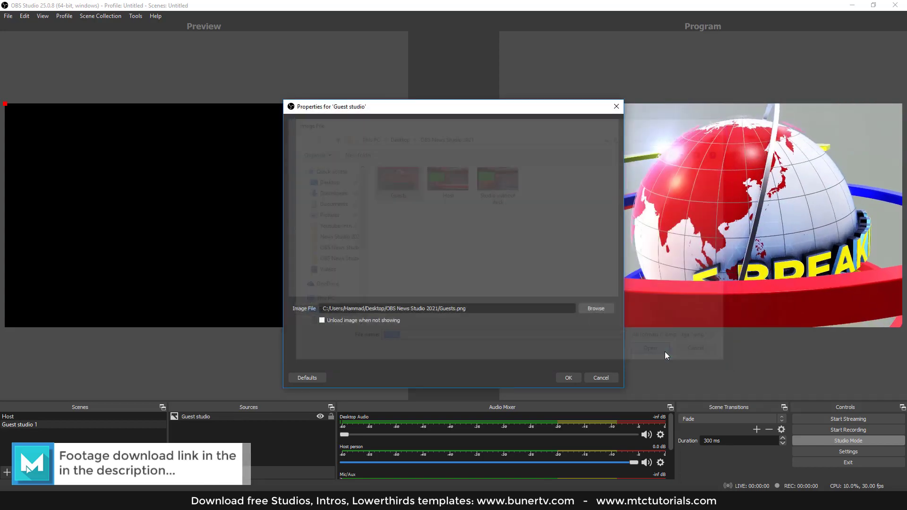
click(567, 378)
- Resize and position the Guest studio image so it fills the whole canvas
drag(6, 104, 142, 226)
drag(193, 253, 61, 182)
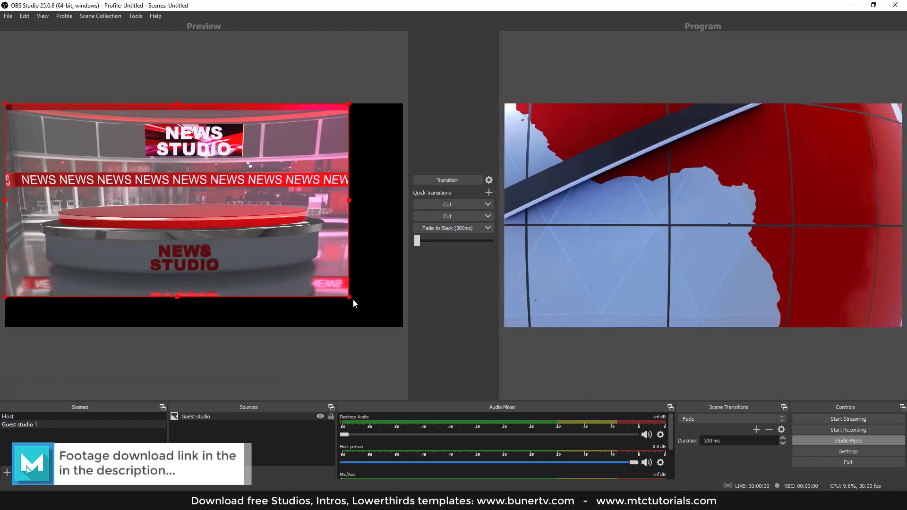
drag(349, 297, 402, 327)
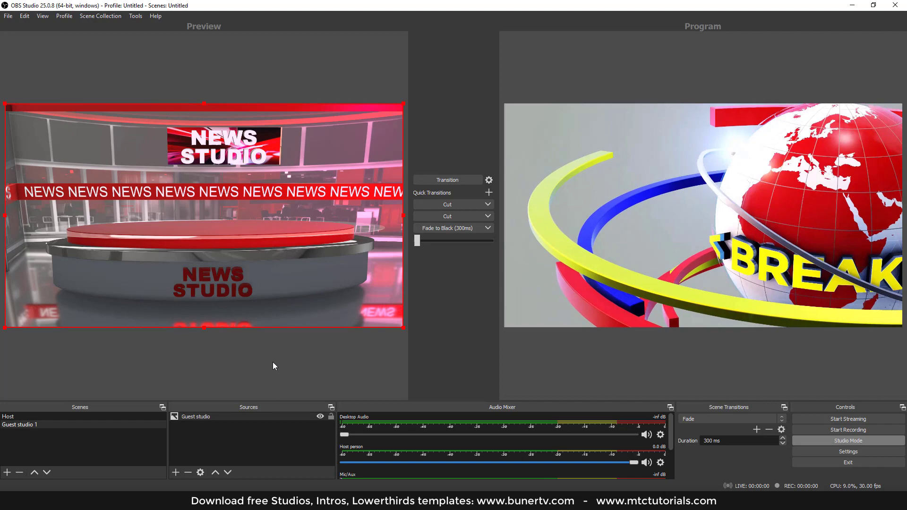
- Add a looping media source named "Guest 1" that plays mixkit-businessman-with-headset-and-tablet-24150-medium.mp4
click(176, 472)
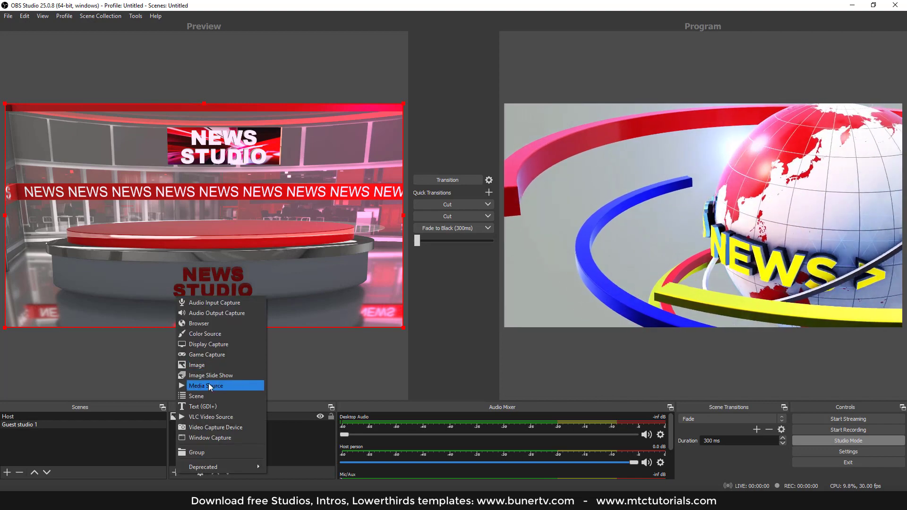
click(214, 385)
text(Guest 1)
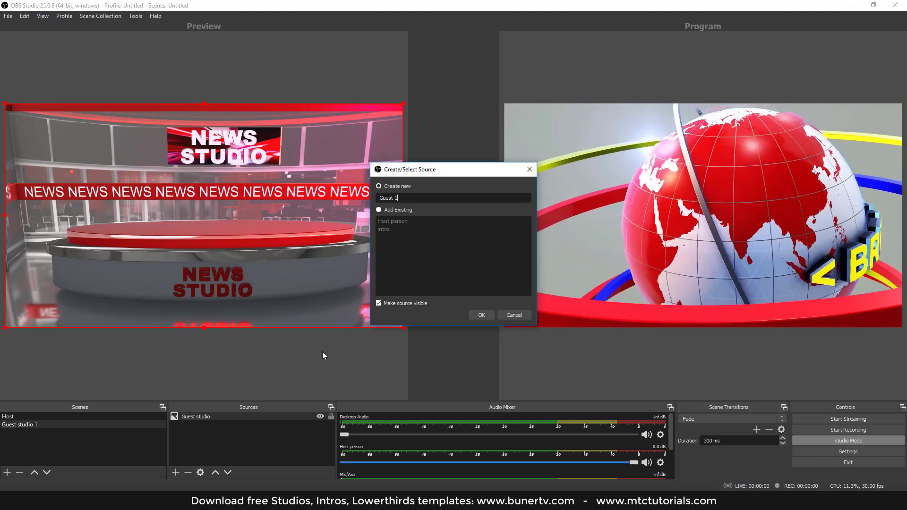
click(481, 315)
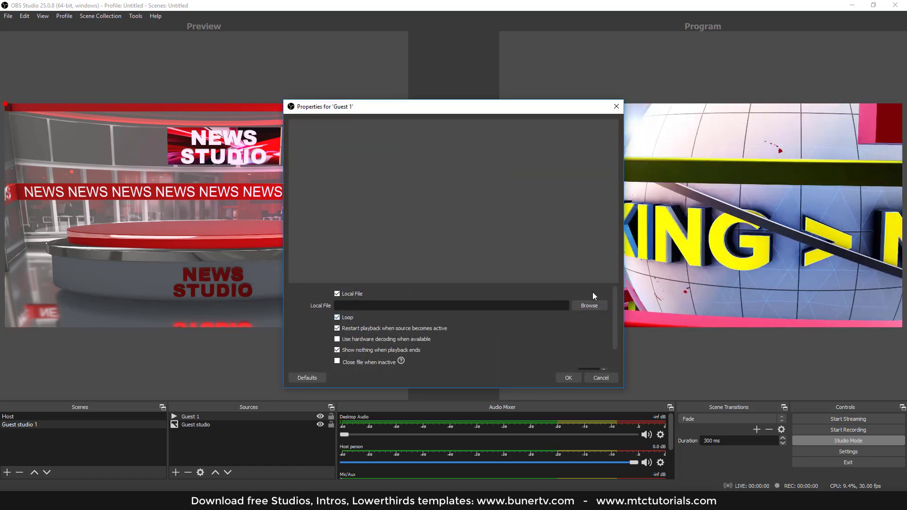
click(590, 304)
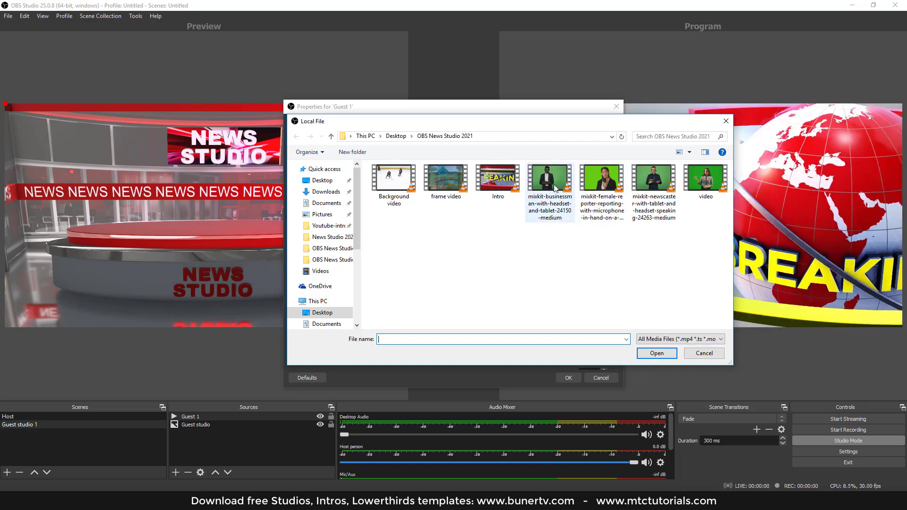
click(656, 354)
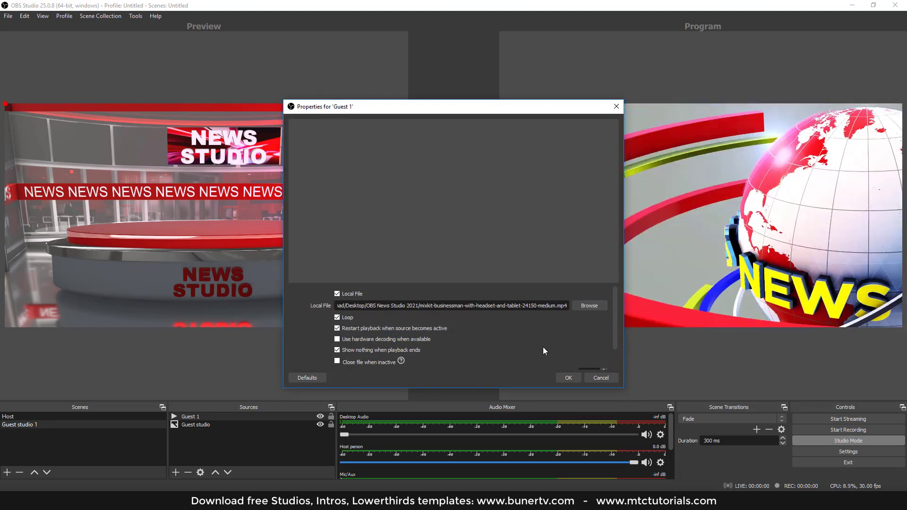
click(569, 378)
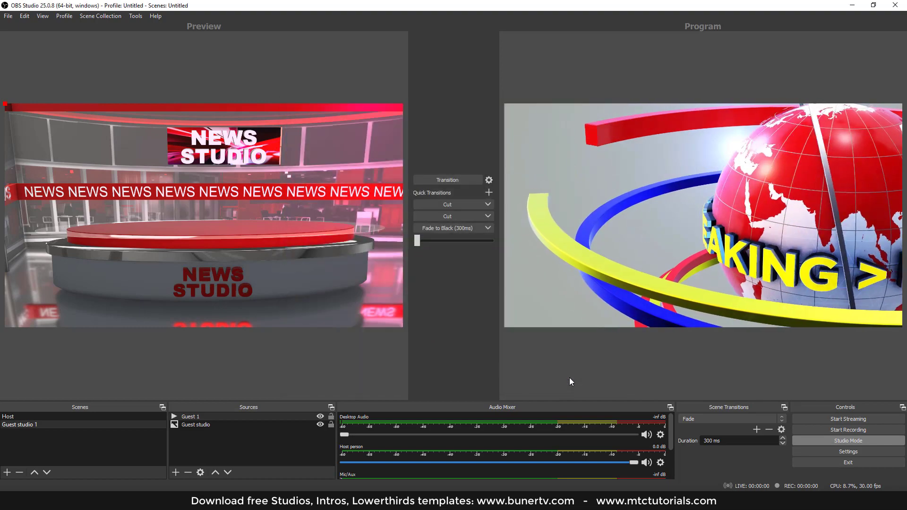
- Transition the Guest studio 1 scene to the program output and bring it back into the preview for editing
click(463, 179)
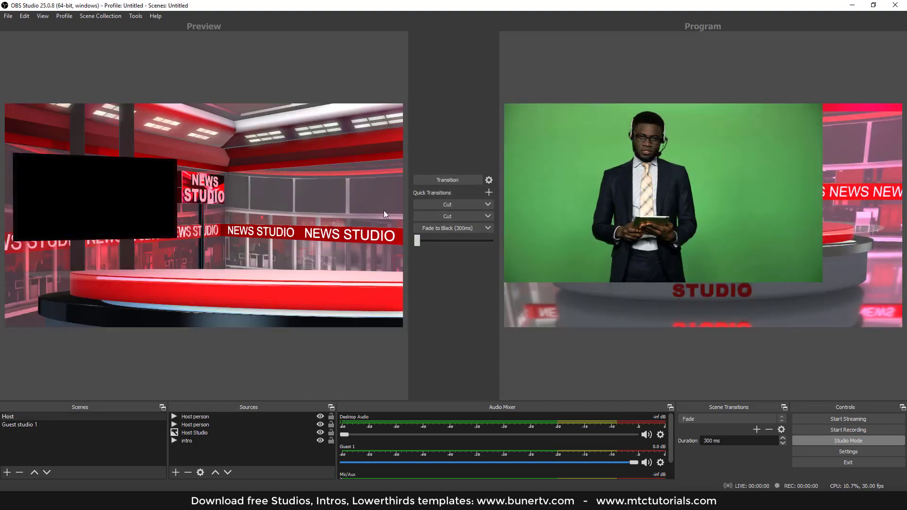
click(42, 427)
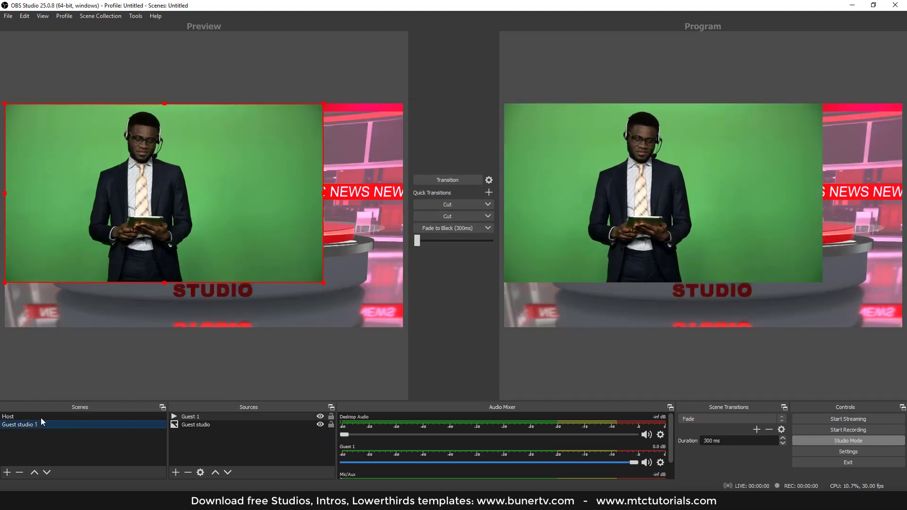
- Shrink the Guest 1 video, crop its lower part below the tablet, and place it at the back edge of the desk
drag(6, 284, 133, 217)
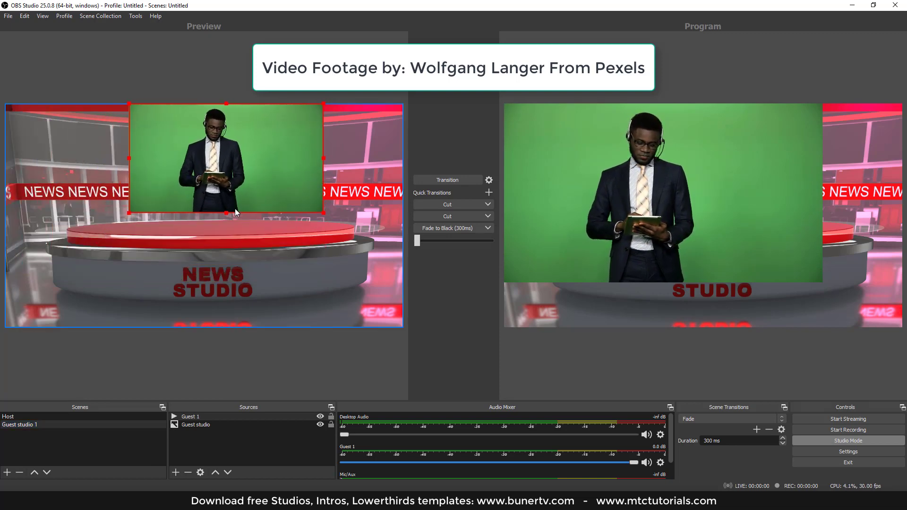
drag(227, 212, 246, 204)
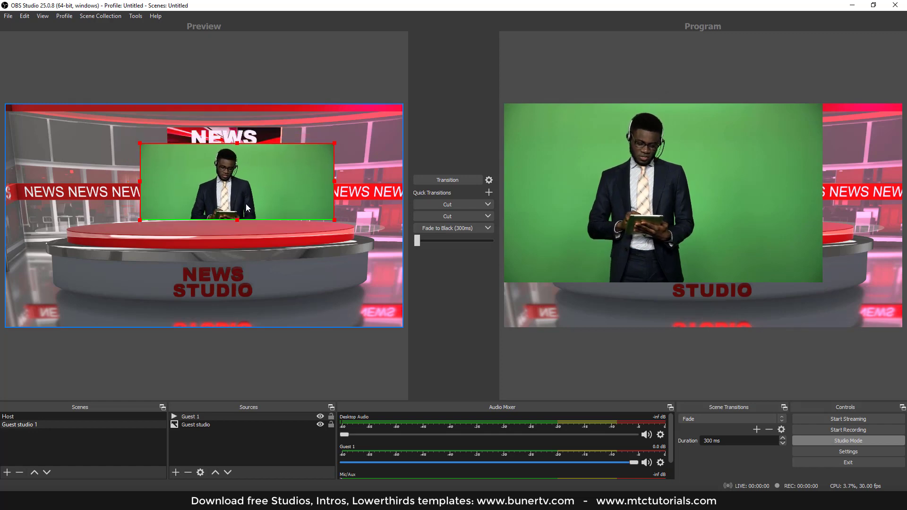
drag(336, 142, 308, 153)
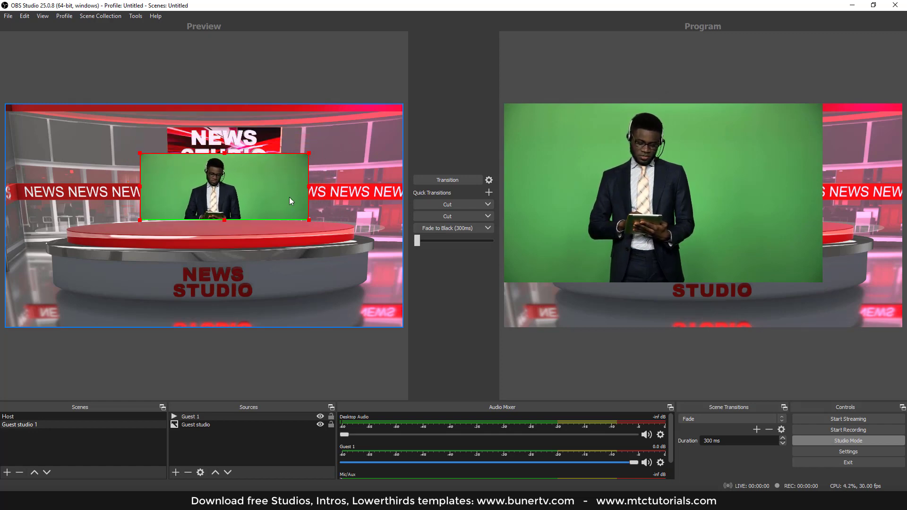
- Apply a Chroma Key effect filter with the green key color to the Guest 1 source
right_click(191, 420)
click(212, 401)
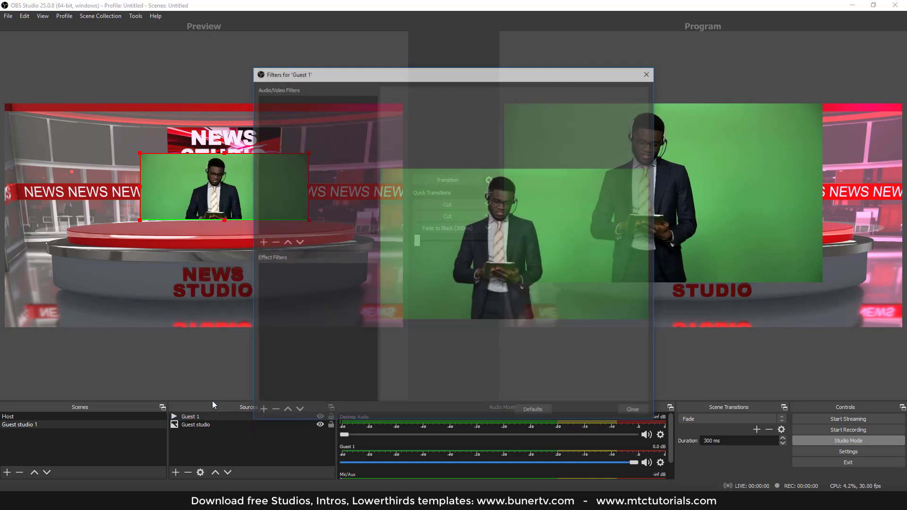
click(262, 411)
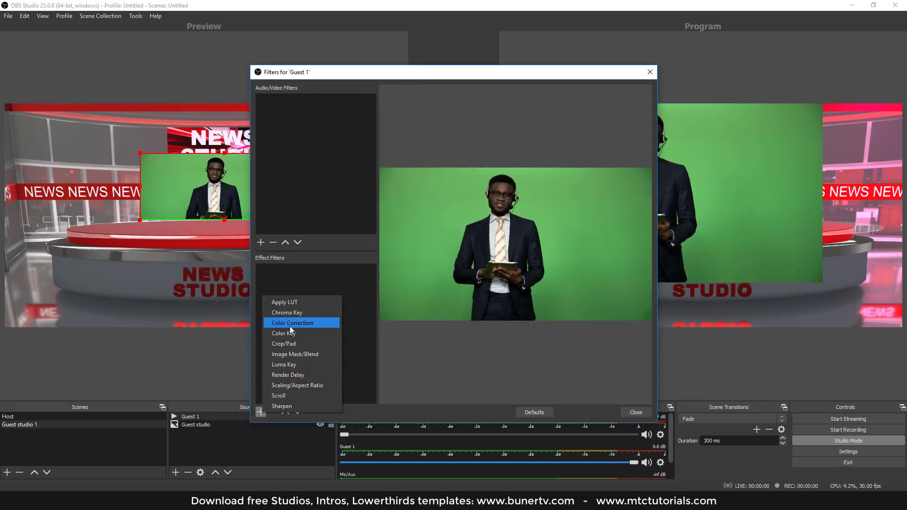
click(327, 315)
click(437, 266)
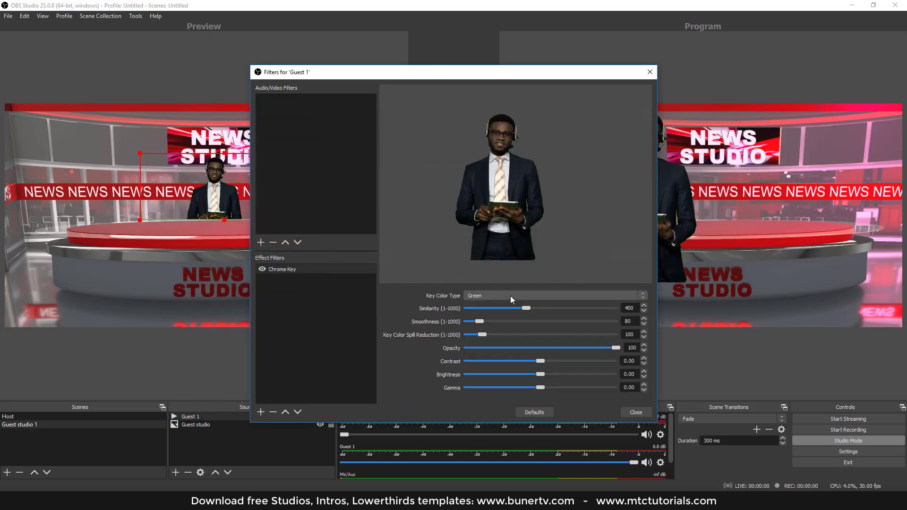
click(632, 411)
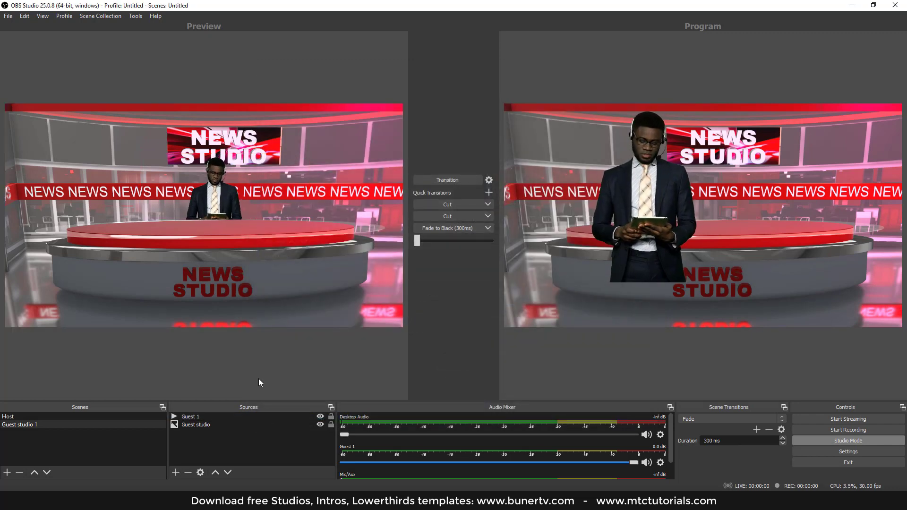
- Transition the chroma-keyed Guest studio 1 scene to the program output and shrink the Guest 1 video slightly at the desk's back edge
click(453, 183)
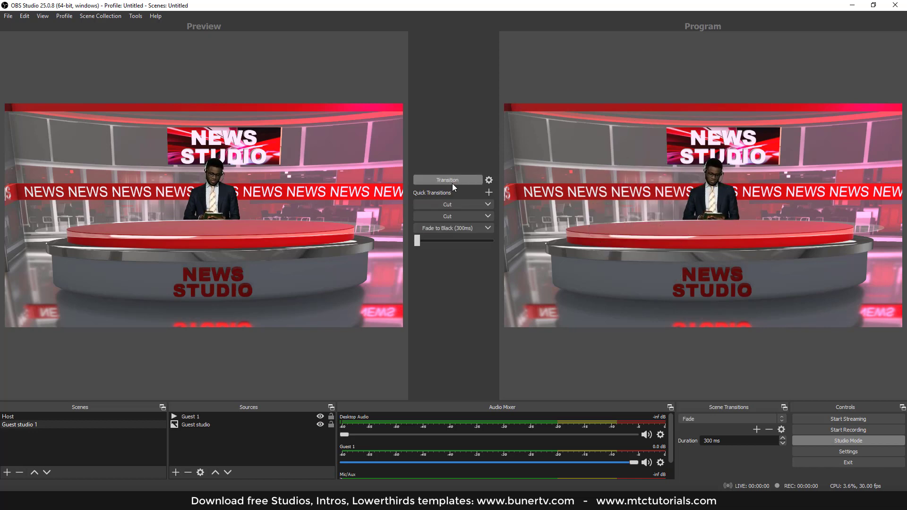
click(212, 190)
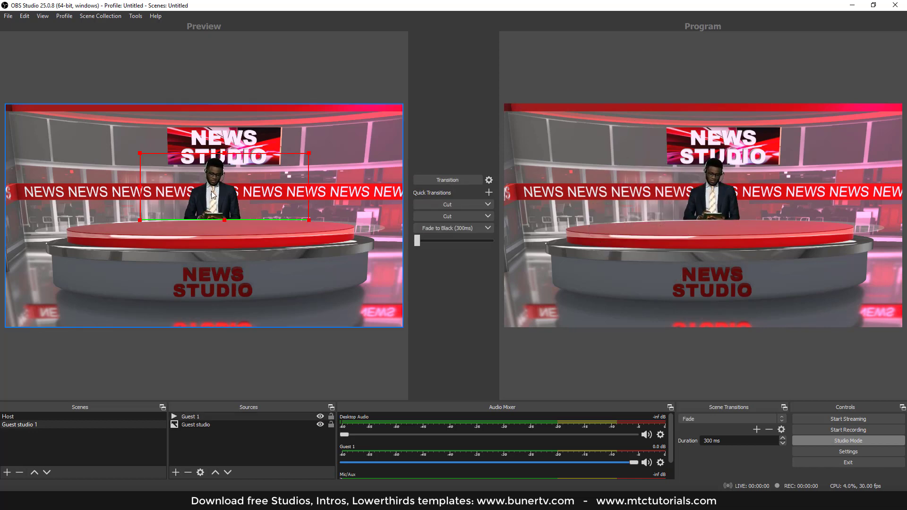
drag(144, 159, 150, 160)
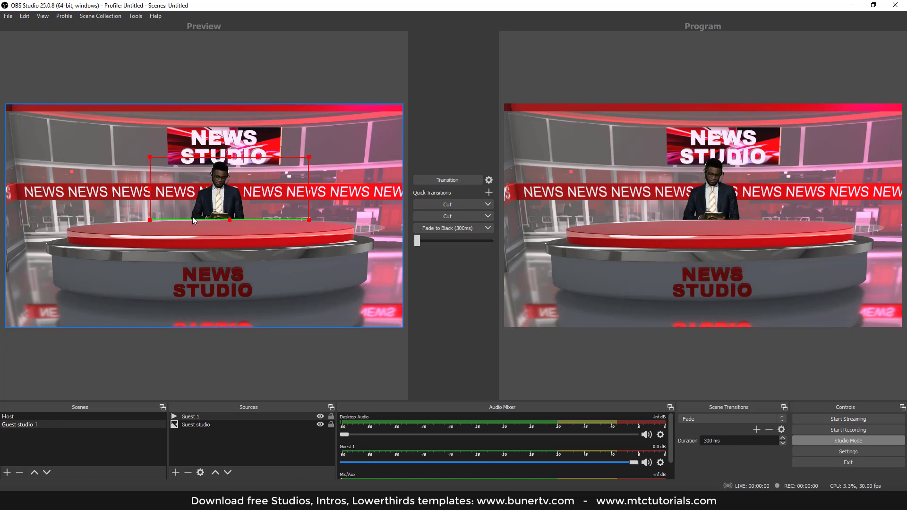
- Copy the Guest 1 source and paste it as a reference into the Guest studio 1 scene
right_click(195, 420)
click(225, 195)
click(219, 446)
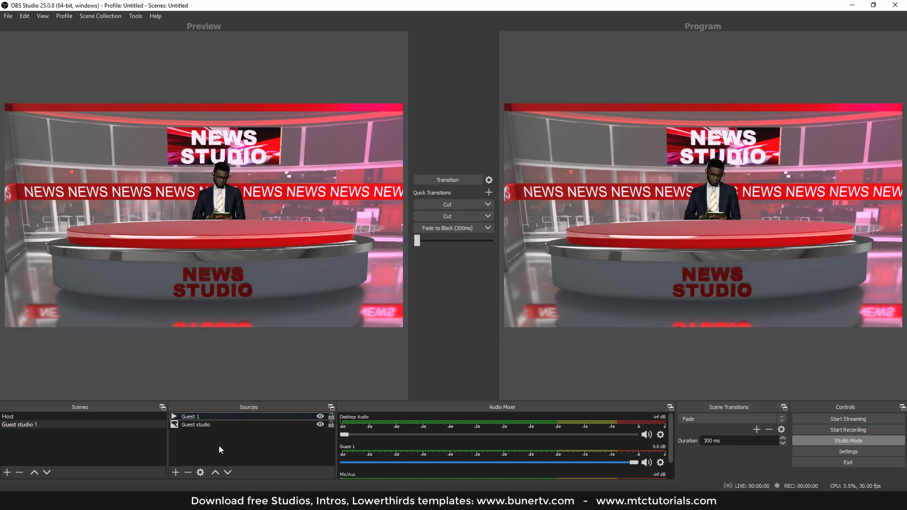
right_click(220, 446)
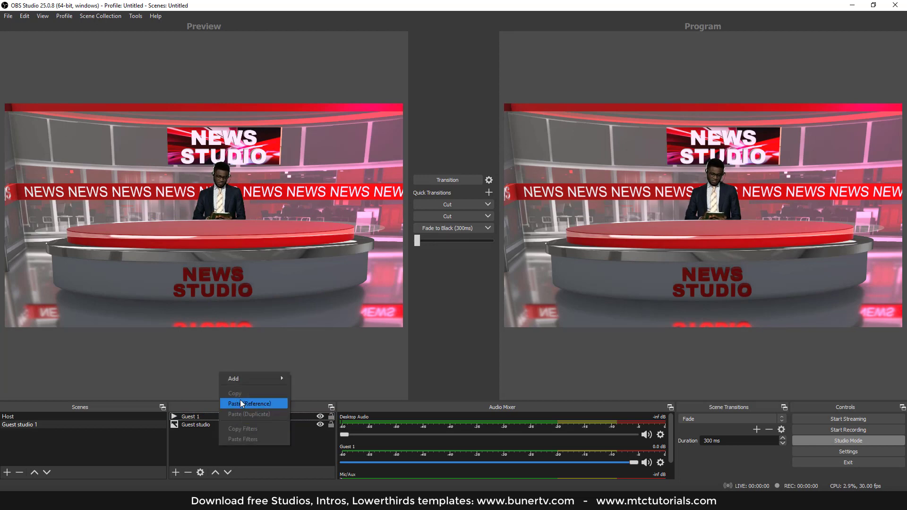
click(192, 453)
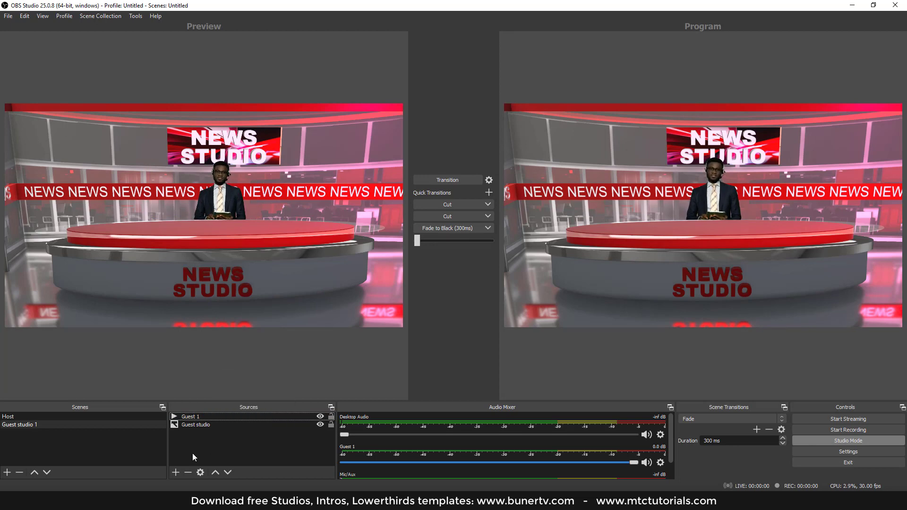
right_click(192, 452)
click(220, 413)
- Flip the lower Guest 1 copy vertically and crop it to a short strip on the desktop below the guest as his reflection
click(199, 425)
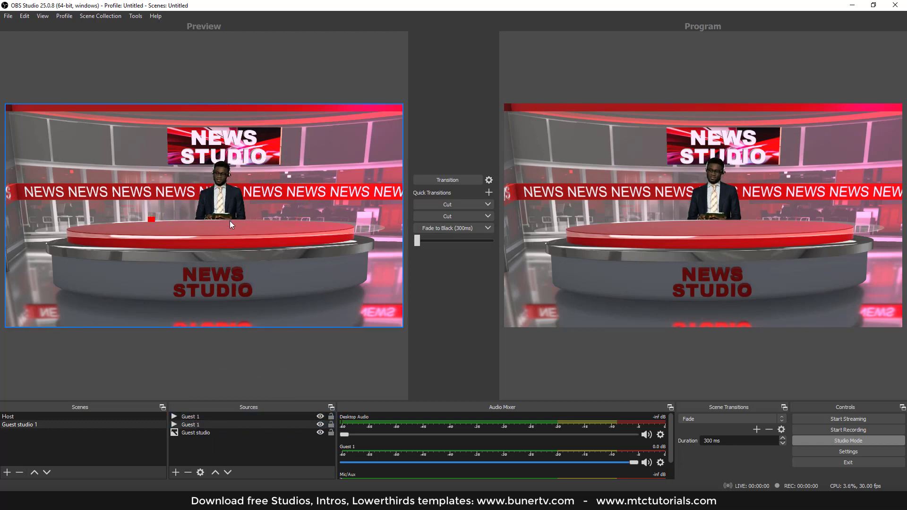
drag(248, 273, 248, 234)
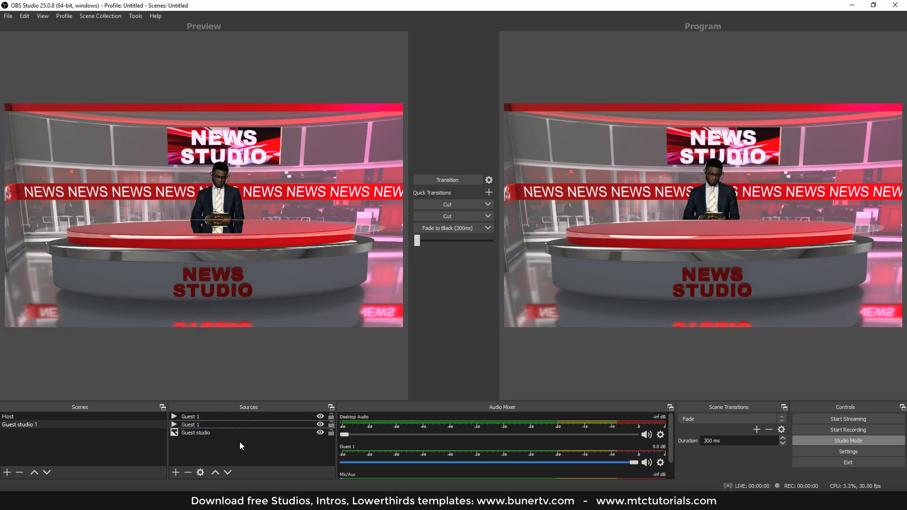
click(227, 233)
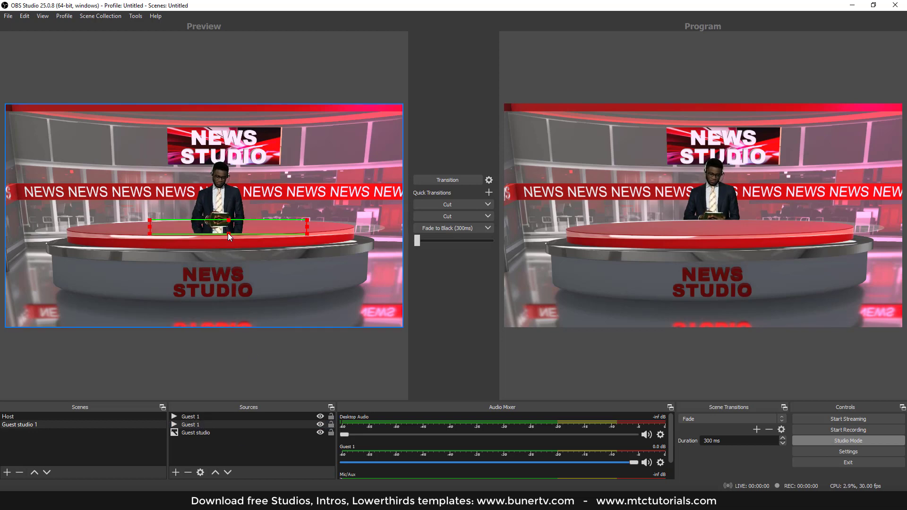
drag(228, 233, 226, 236)
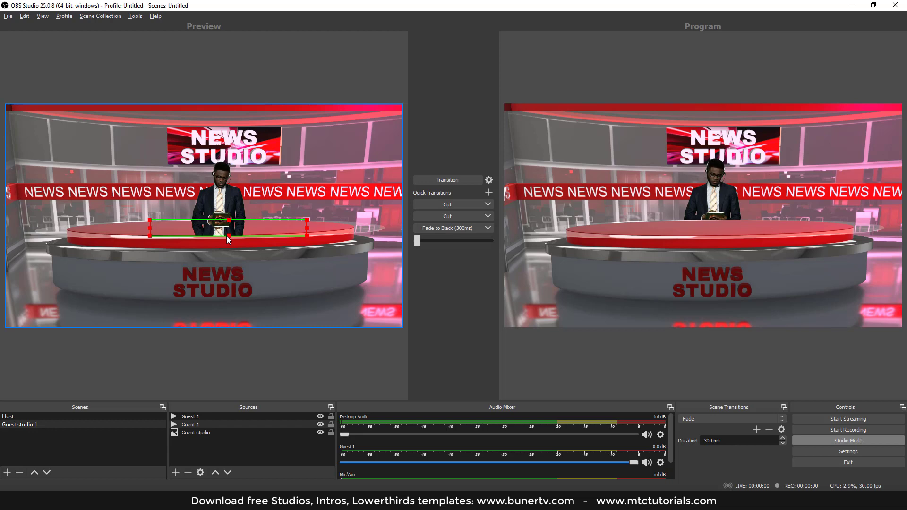
click(232, 445)
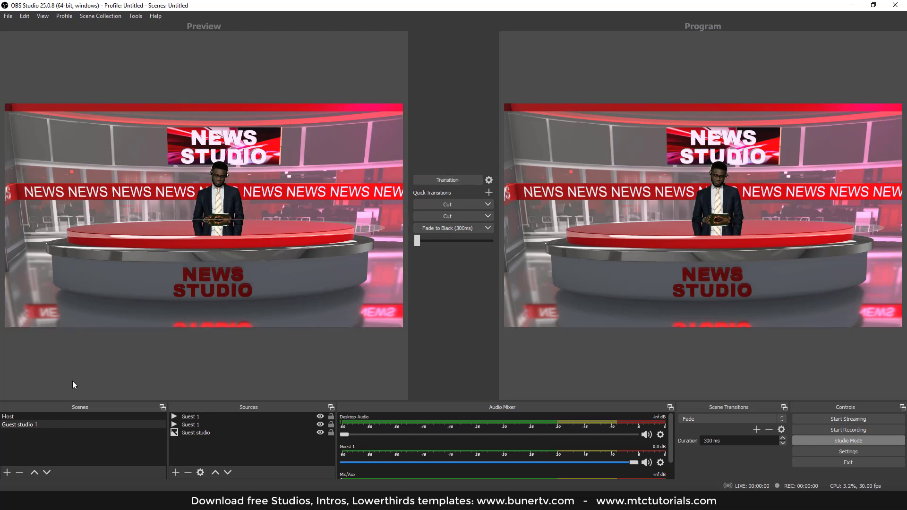
- Duplicate the Guest studio 1 scene as "Guest studio 1 zoom" and hide the guest's reflection copy in it
right_click(23, 425)
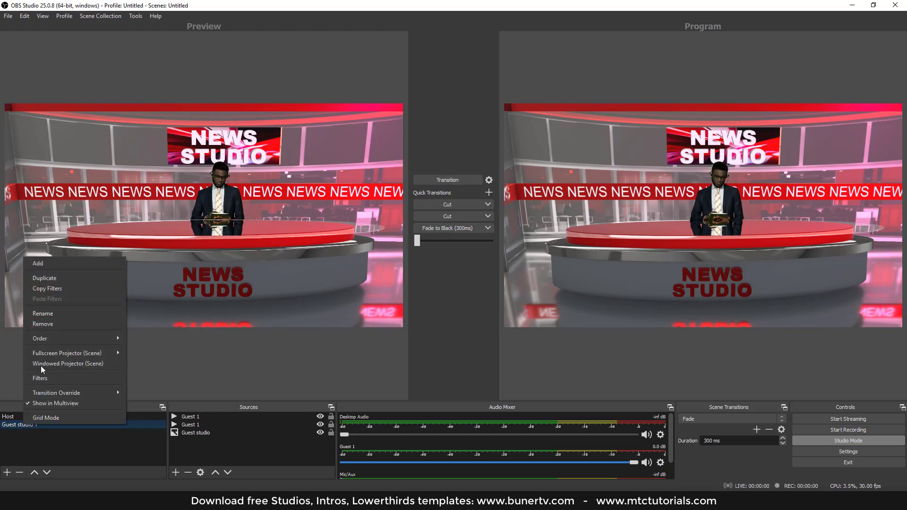
click(61, 279)
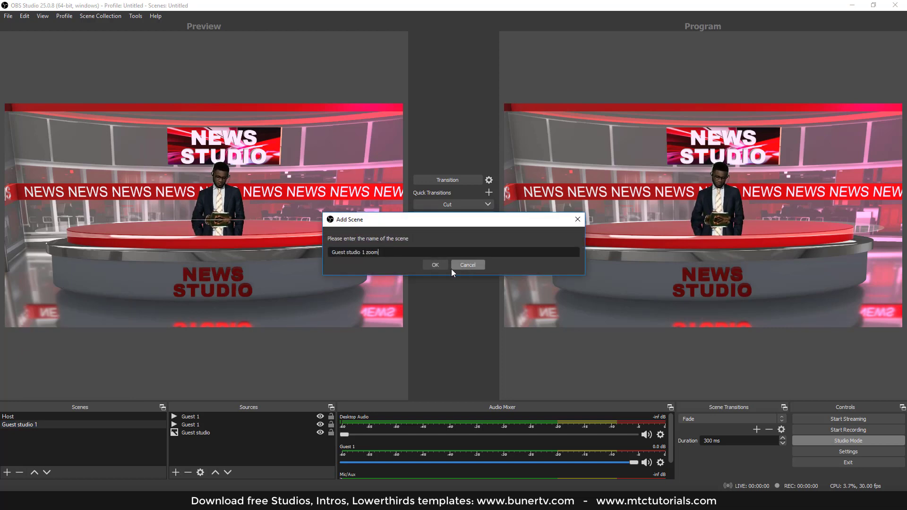
click(436, 265)
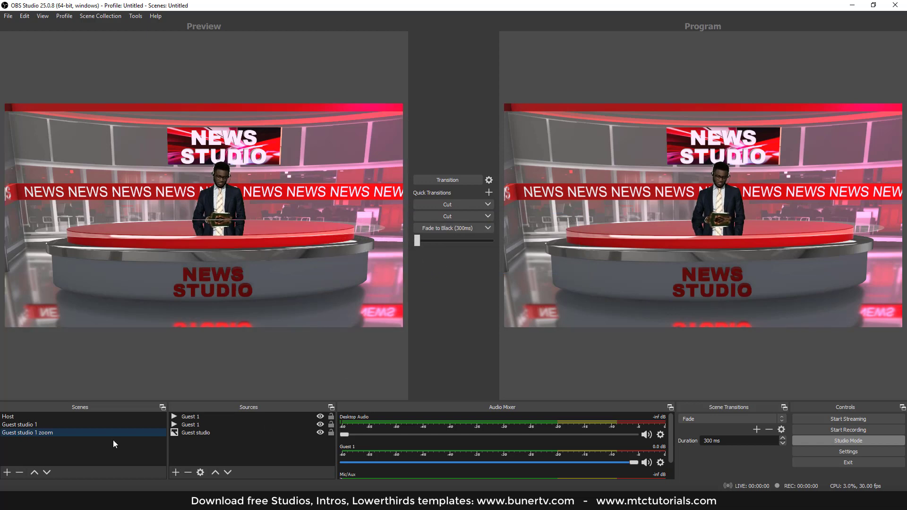
click(224, 230)
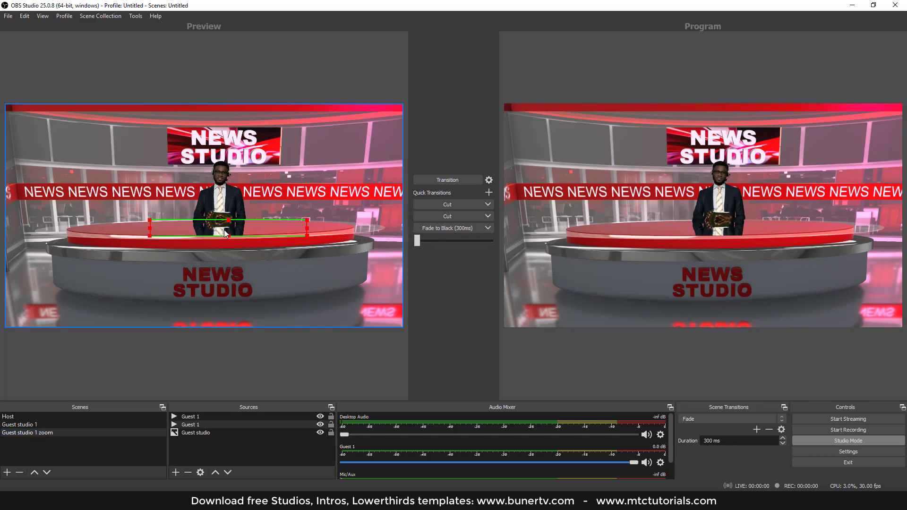
click(320, 424)
- Enlarge the Guest studio background beyond the canvas and reposition it so the News Studio screen sits behind the guest
click(216, 273)
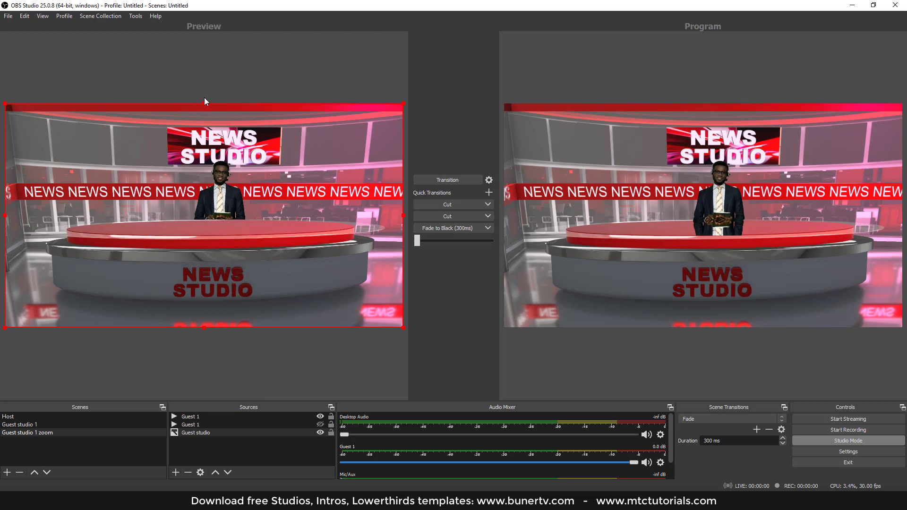
drag(204, 98, 208, 1)
drag(242, 174, 222, 313)
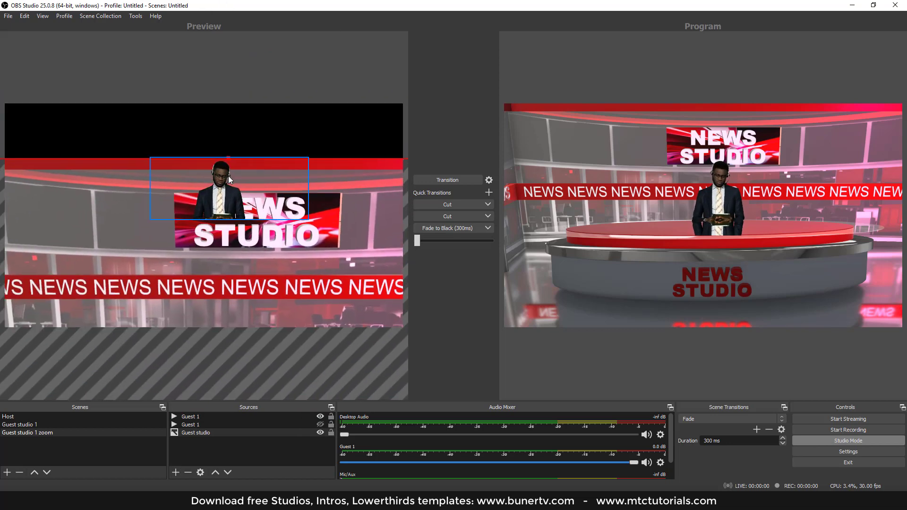
drag(225, 141, 243, 83)
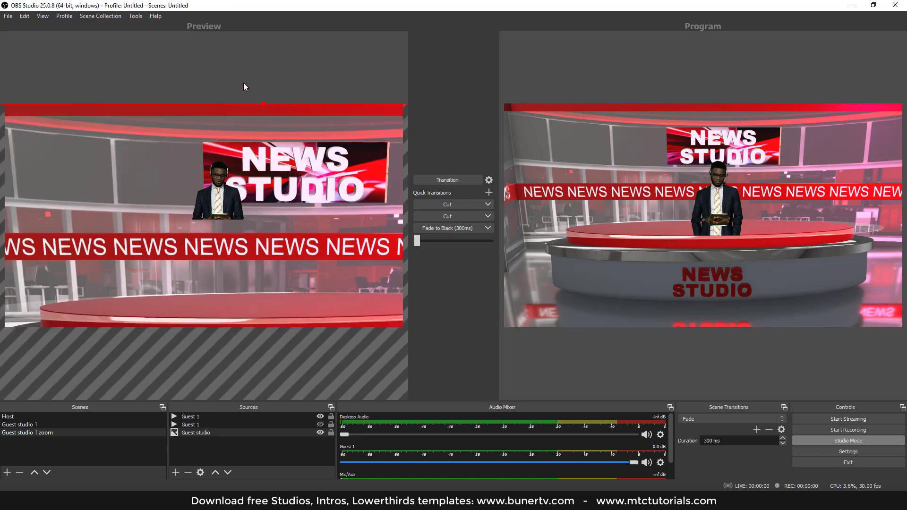
drag(212, 293, 147, 292)
- Enlarge Guest 1 to a close-up cut off at the frame's lower edge, and scale up the studio background further behind him
click(242, 217)
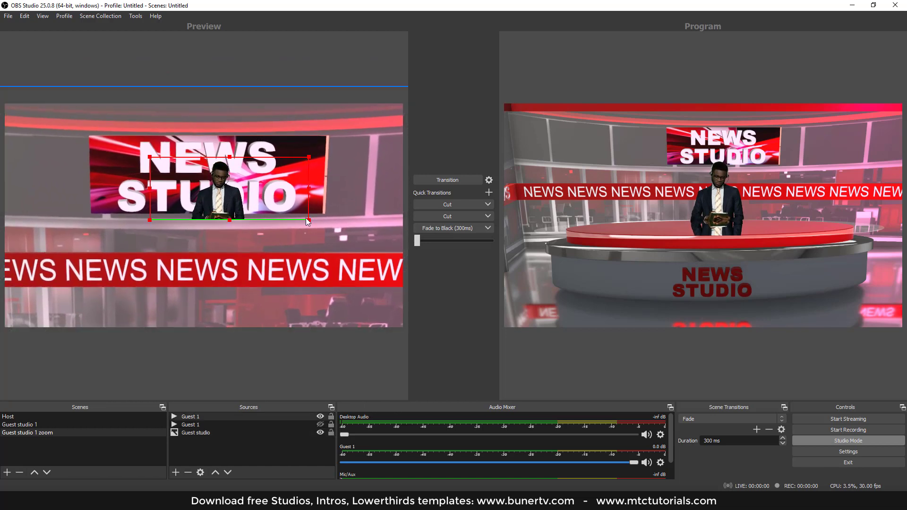
drag(307, 220, 237, 311)
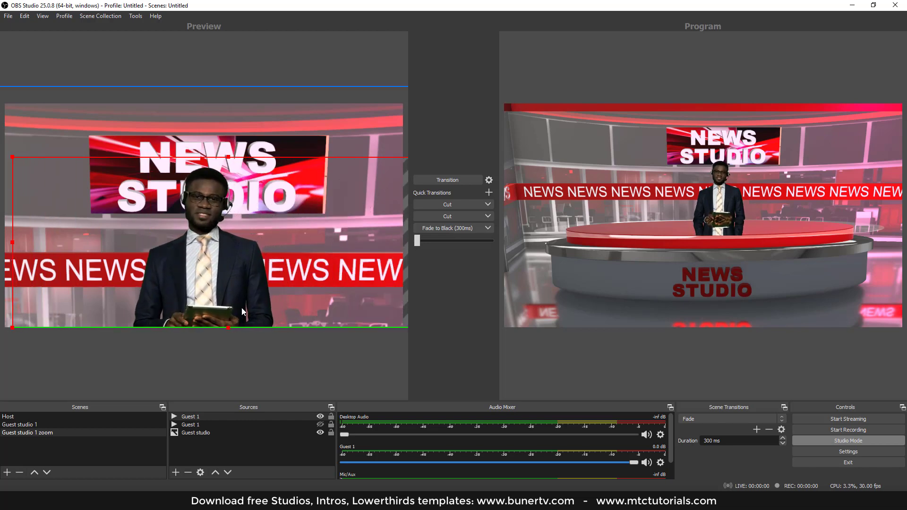
click(248, 118)
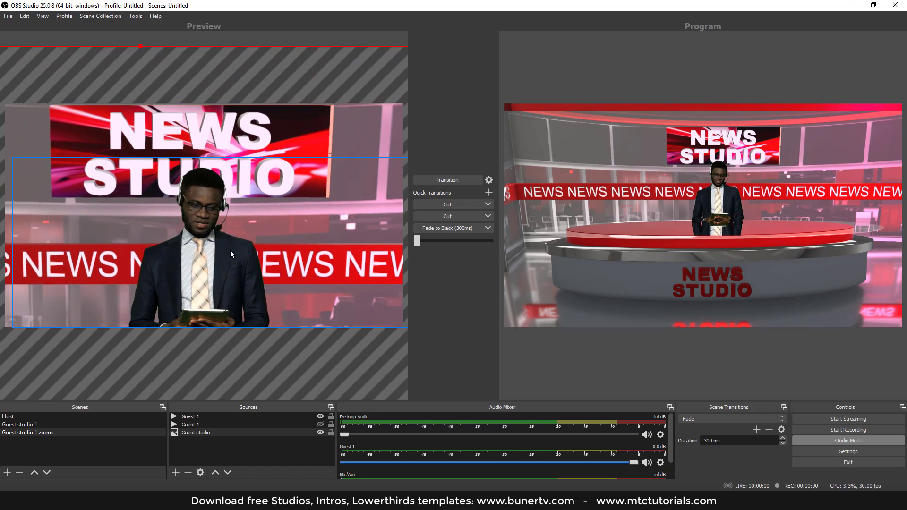
drag(140, 47, 140, 19)
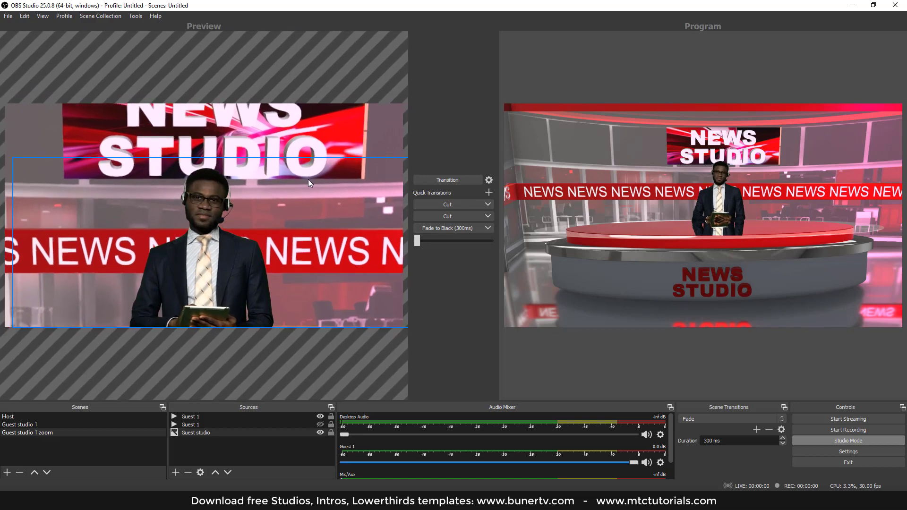
click(404, 95)
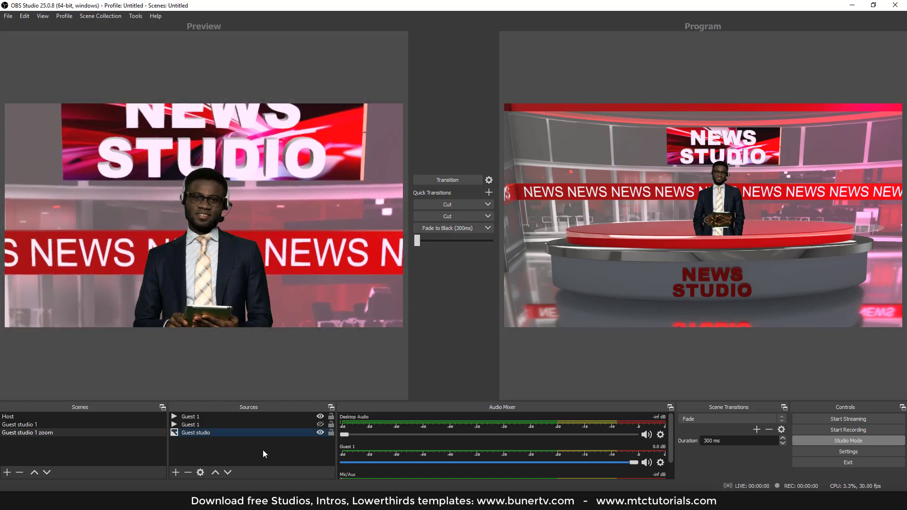
click(262, 450)
- Transition the Guest studio 1 zoom scene to the program output and add a new scene named "Reporter scene"
click(449, 181)
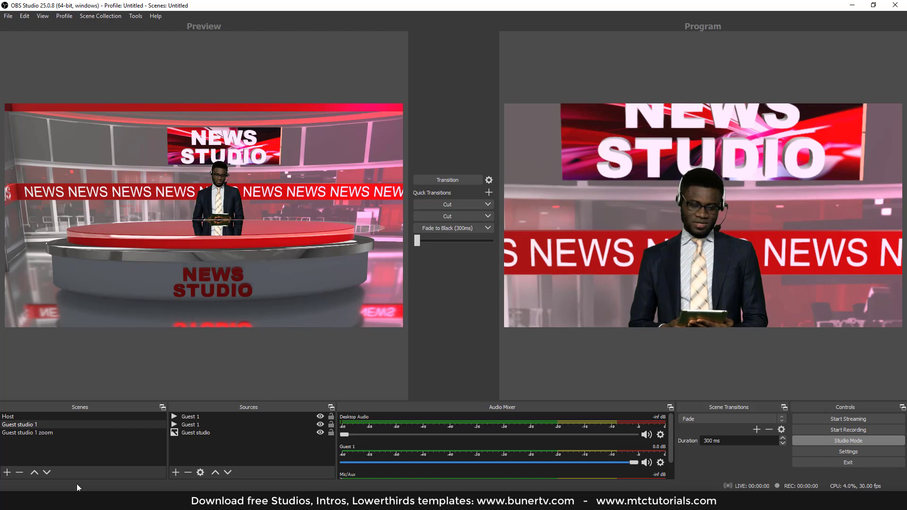
click(7, 472)
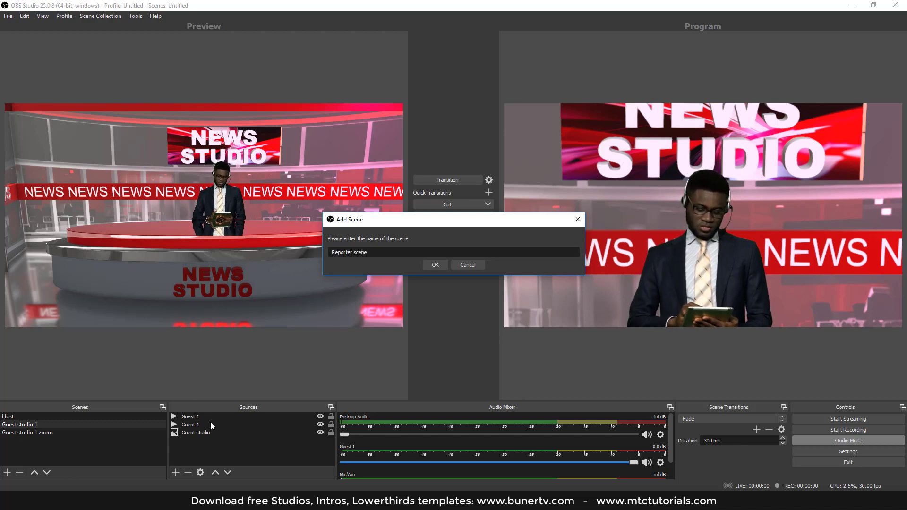
click(434, 265)
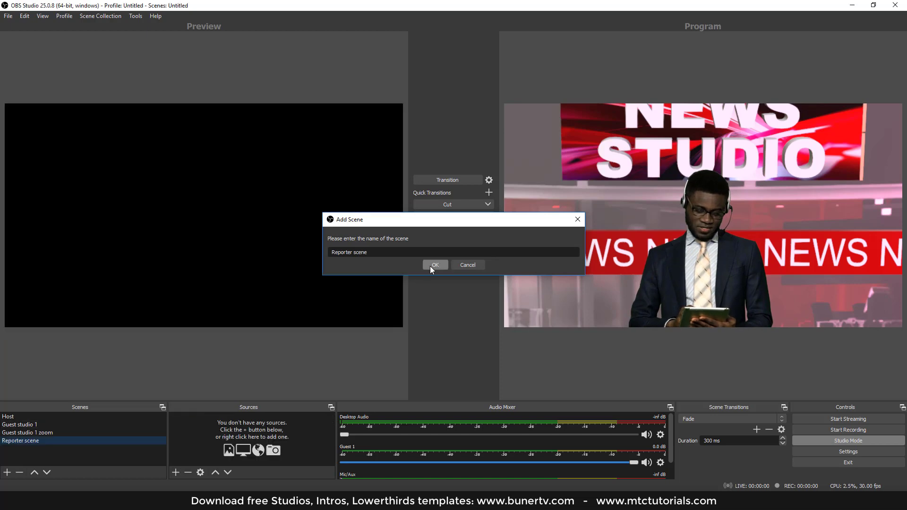
- Add a media source named "background video" to the Reporter scene that plays the Background video file
click(176, 472)
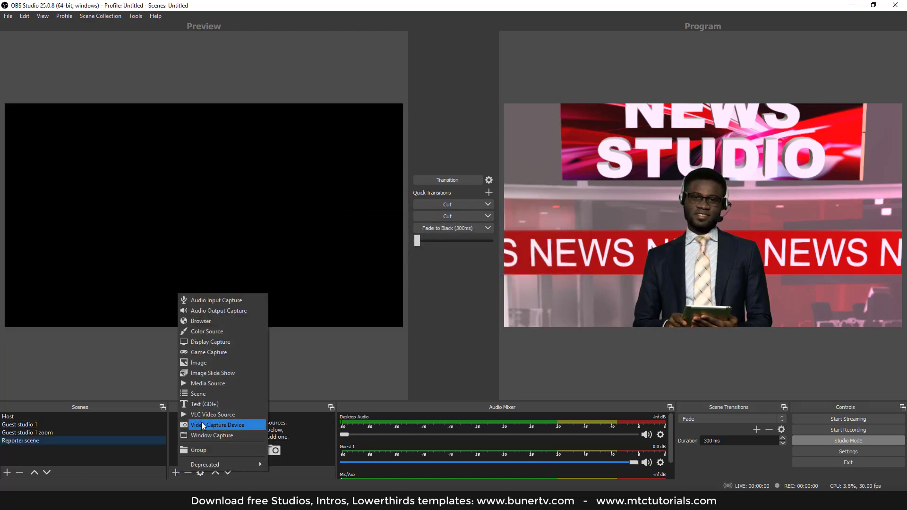
click(217, 384)
text(b)
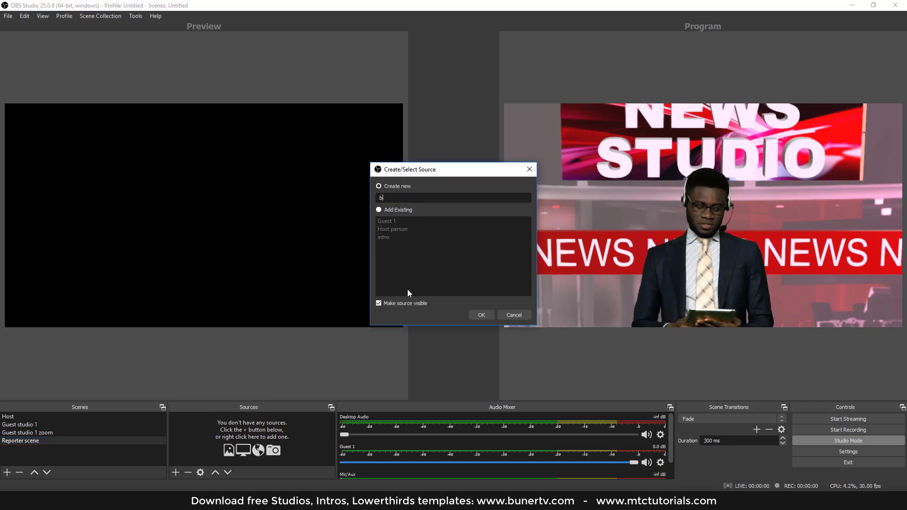
text(ackground video)
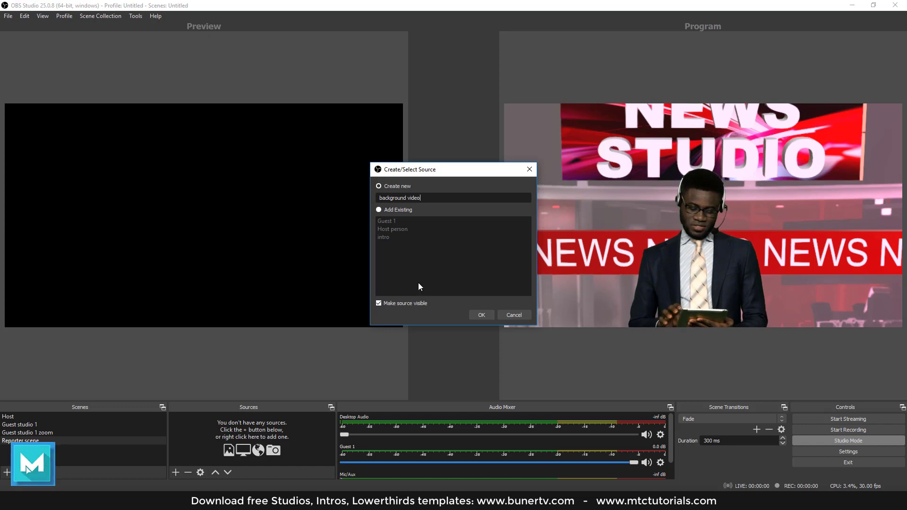
click(478, 315)
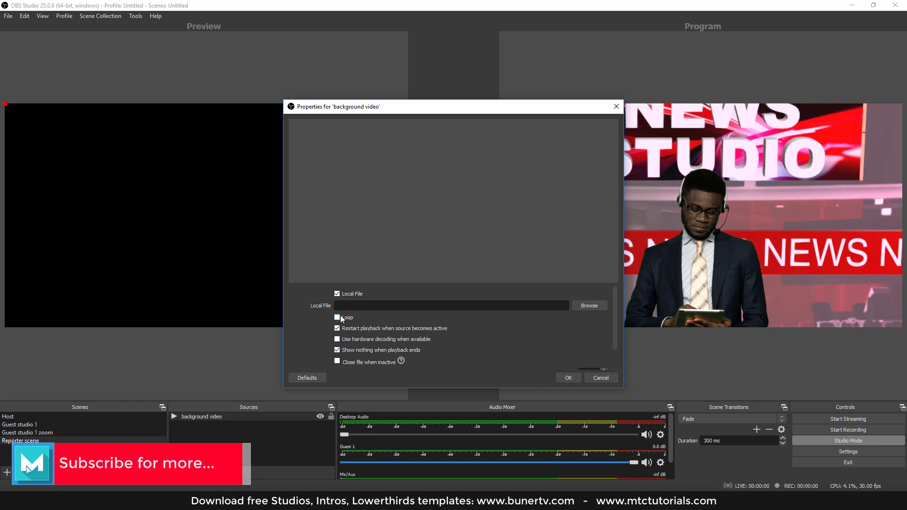
click(589, 307)
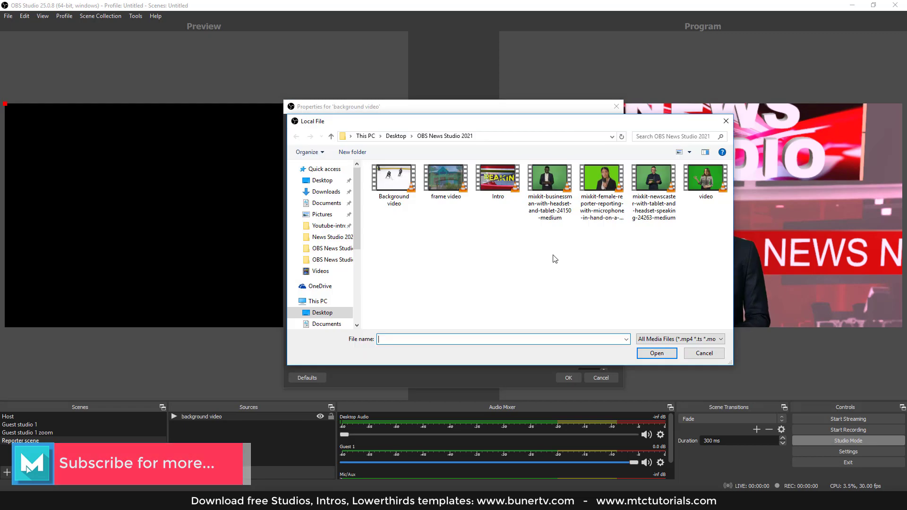
click(656, 353)
click(571, 378)
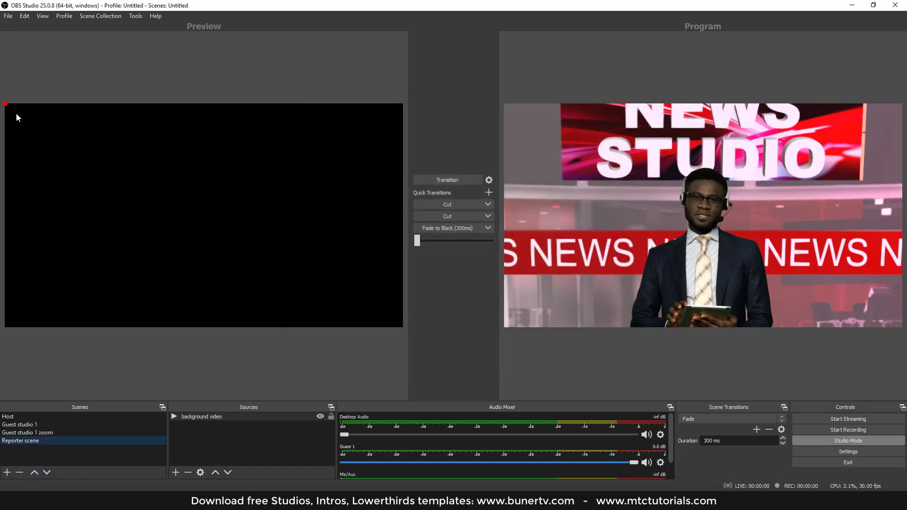
- Transition the Reporter scene to the program output, bring it back into the preview, and enlarge the background video to fill the canvas
click(434, 182)
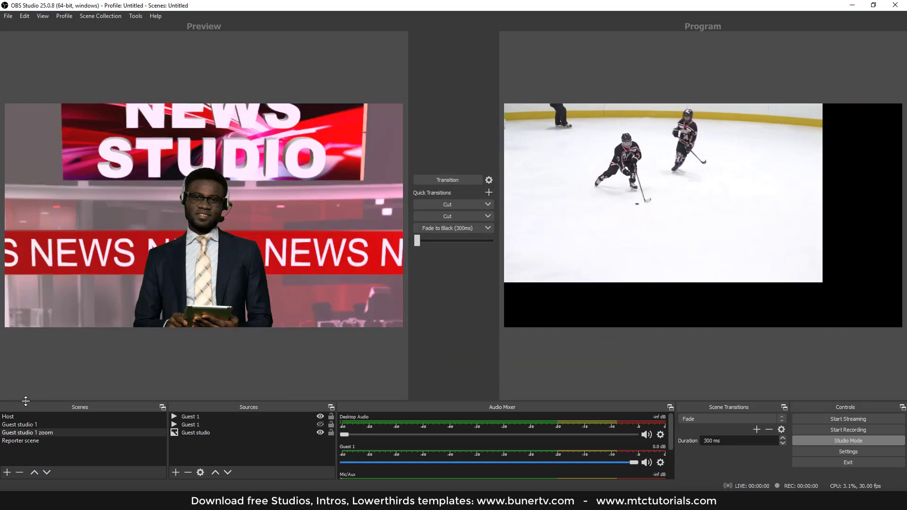
click(21, 442)
drag(323, 281, 386, 325)
click(196, 451)
- Add a looping media source named "Reporter1" to the Reporter scene that plays the mixkit female reporter with microphone clip
click(171, 476)
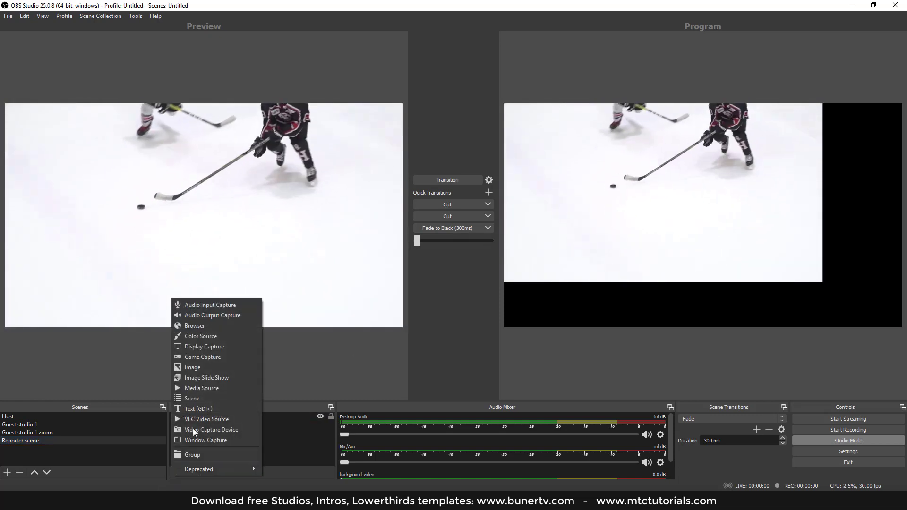
click(208, 389)
text(Repo)
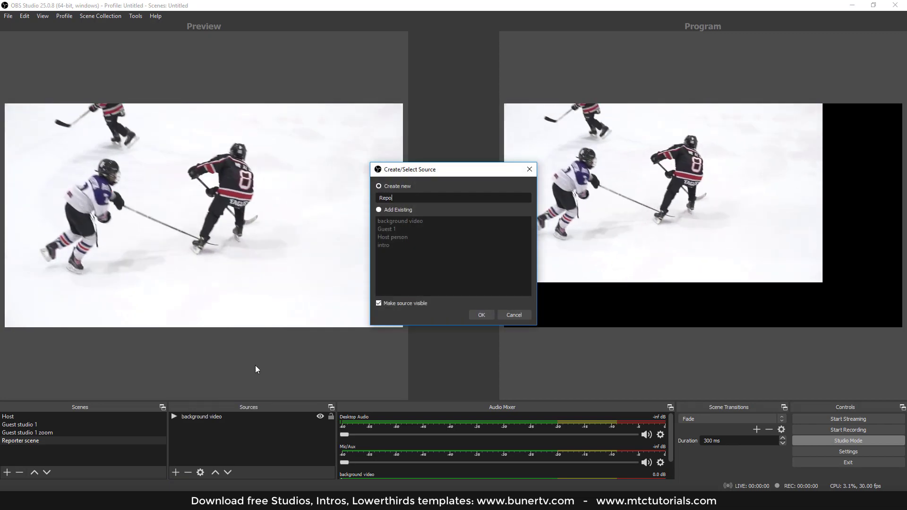
text(rter1)
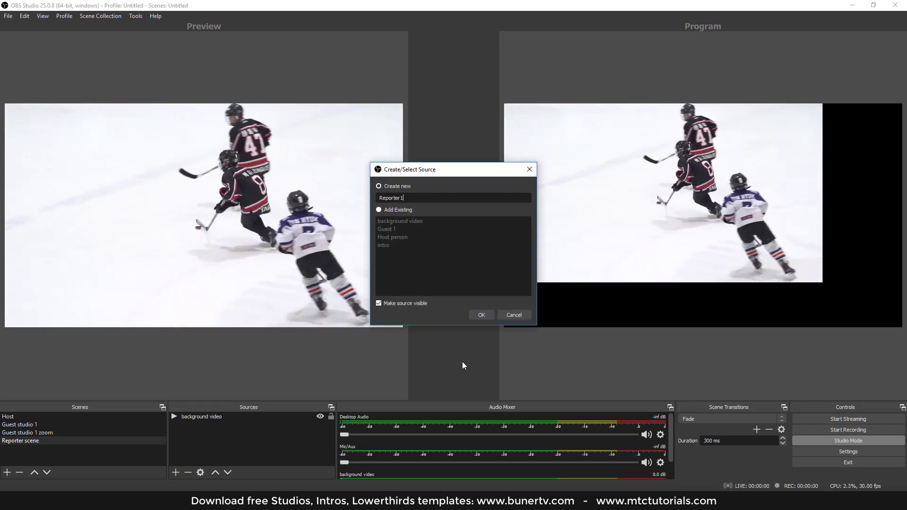
click(482, 316)
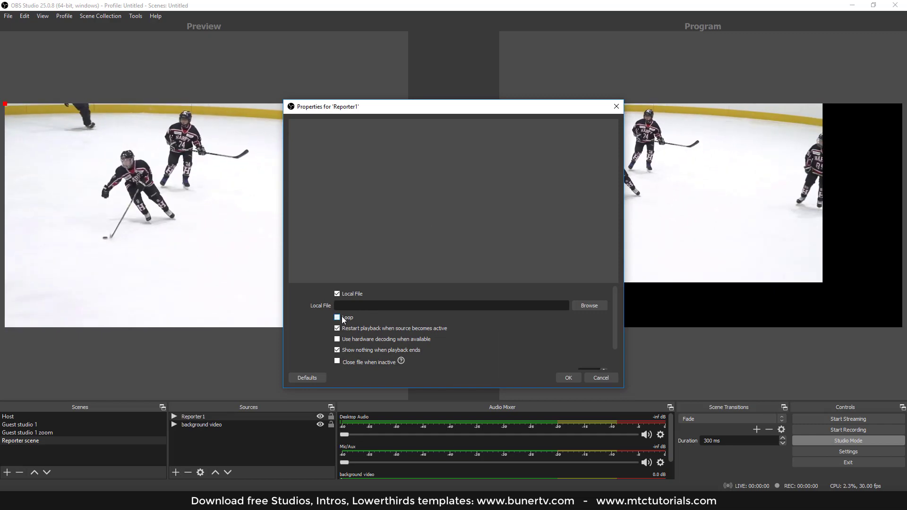
click(585, 307)
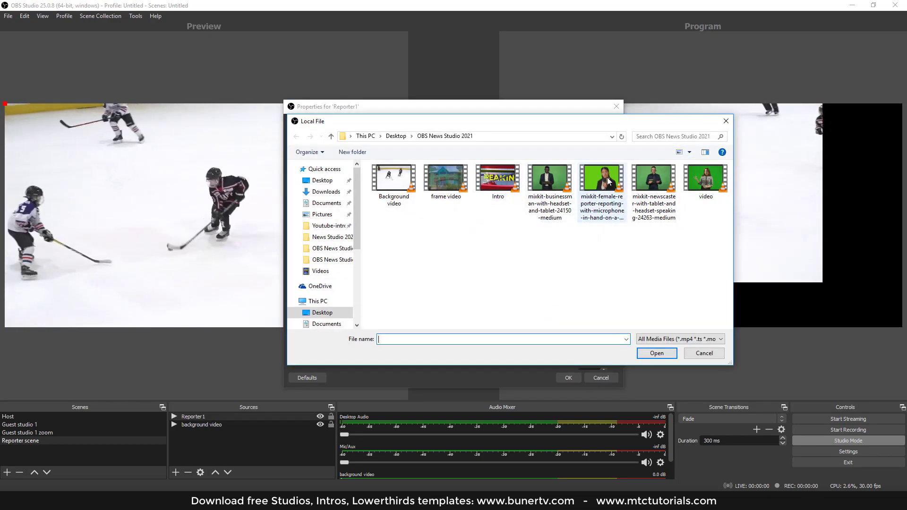
click(607, 177)
click(656, 353)
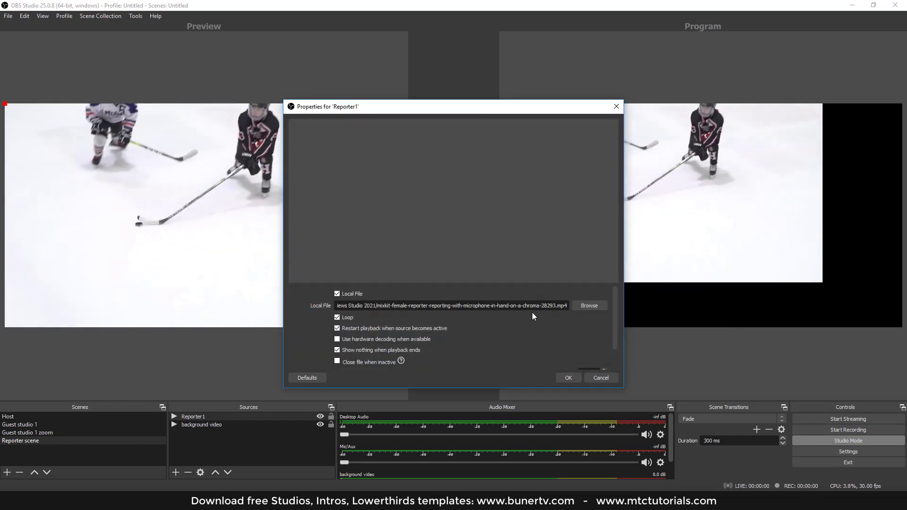
click(565, 376)
- Transition the Reporter scene to the program output, and resize the Reporter1 clip slightly smaller than the canvas, aligned to its lower-left corner
click(452, 179)
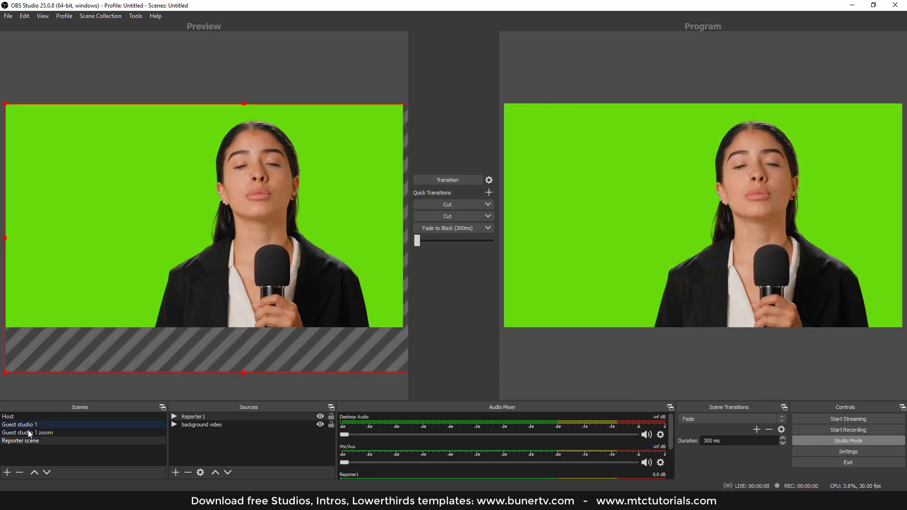
drag(1, 104, 40, 149)
drag(4, 104, 254, 259)
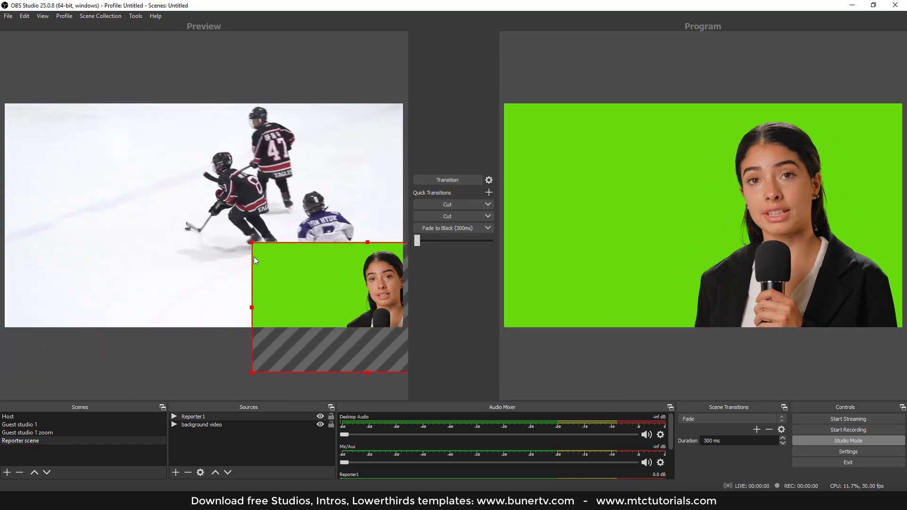
drag(318, 288, 144, 241)
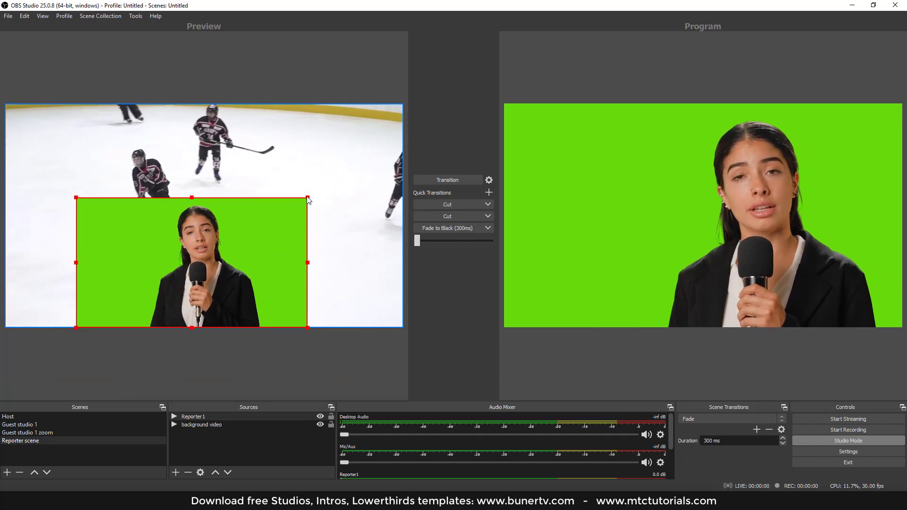
drag(307, 198, 365, 121)
drag(324, 202, 245, 215)
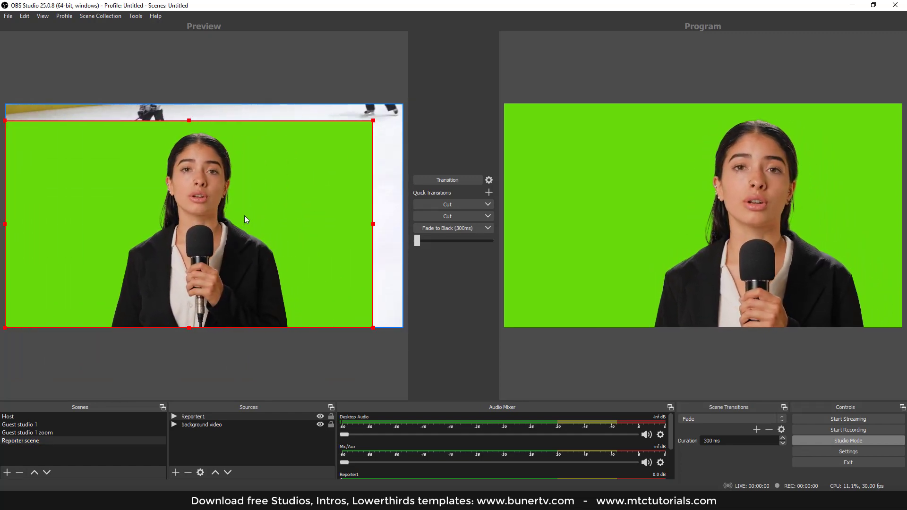
drag(373, 121, 377, 118)
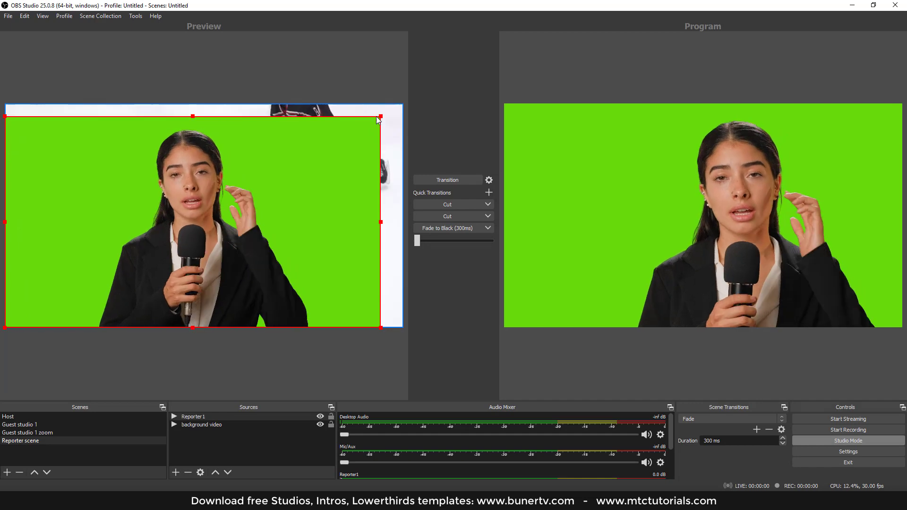
- Apply a green Chroma Key filter to Reporter1 and transition the Reporter scene to the program output
right_click(191, 416)
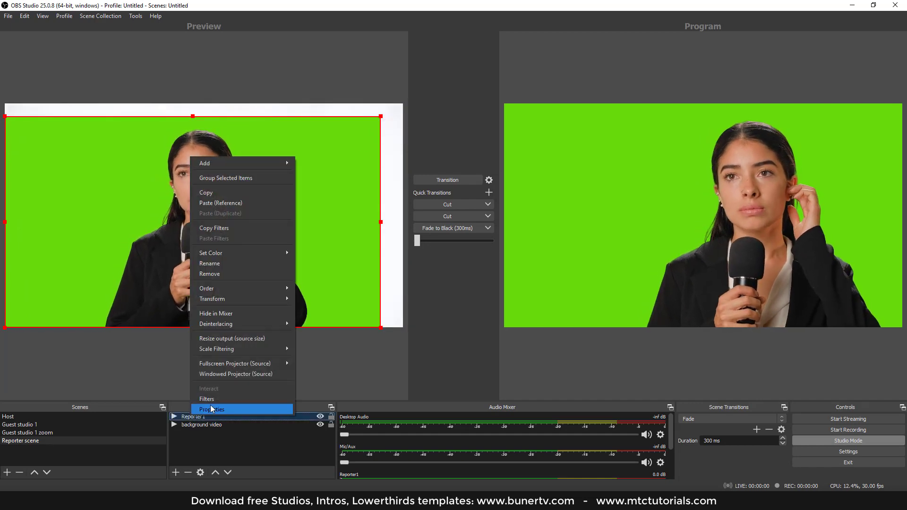
click(206, 398)
click(260, 412)
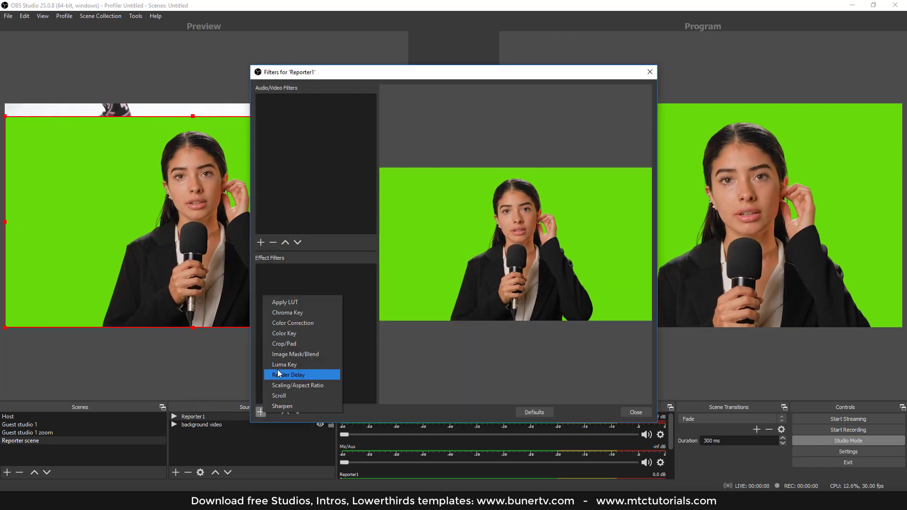
click(281, 313)
click(437, 265)
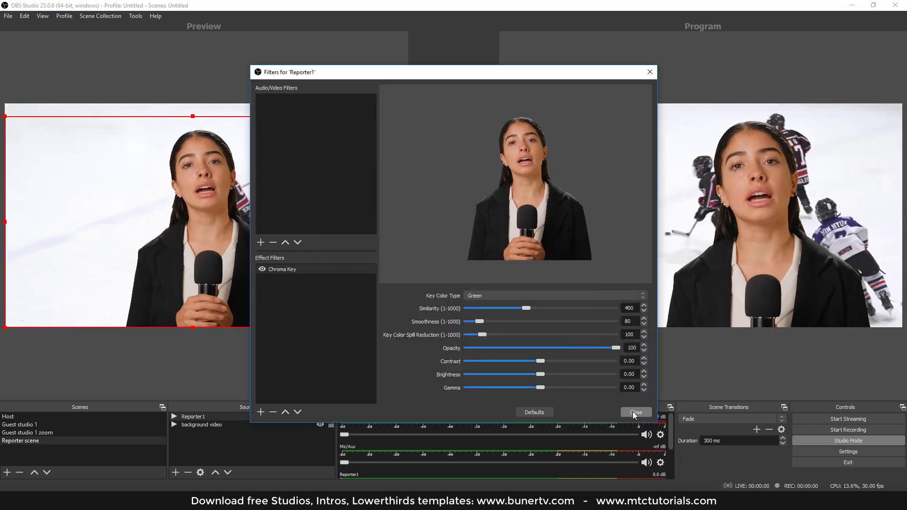
click(635, 413)
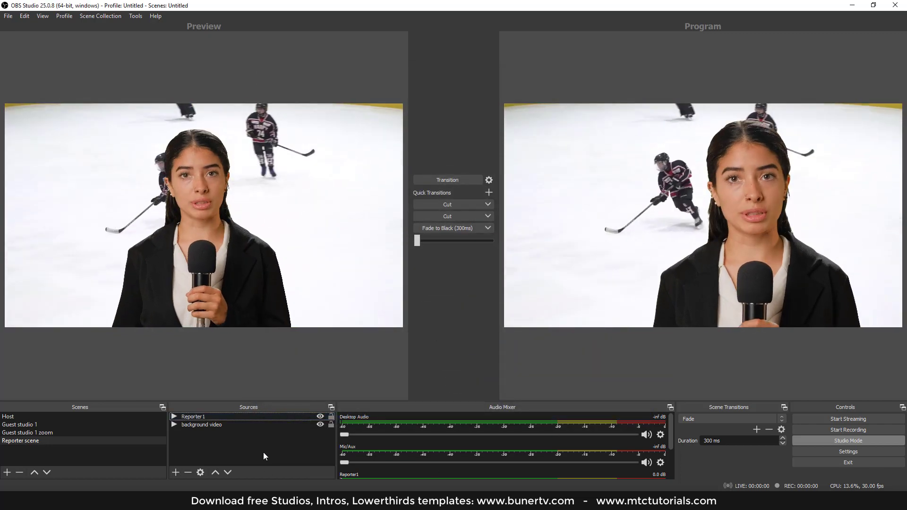
click(244, 152)
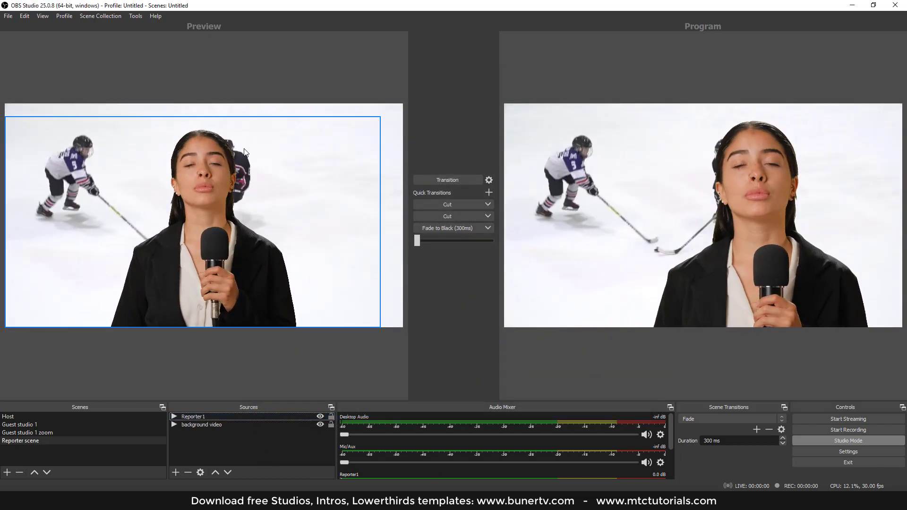
click(451, 179)
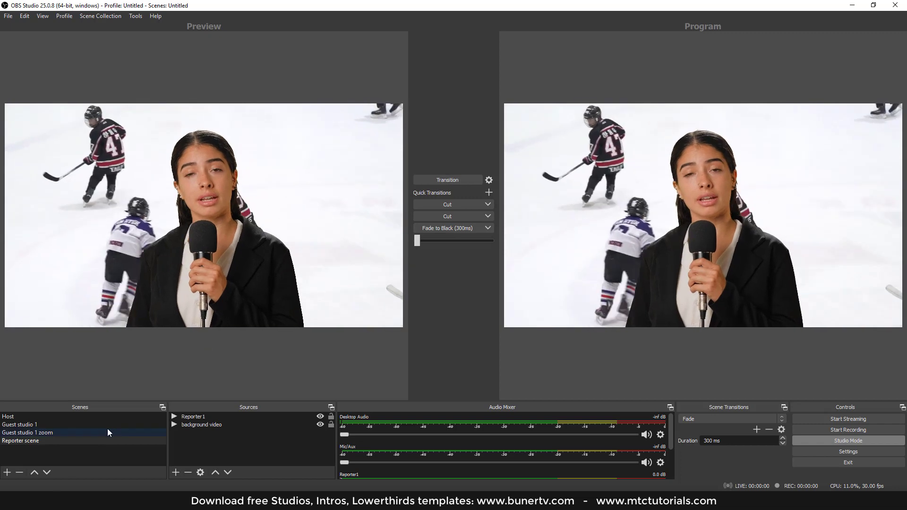
- Add a new scene named "Weather or sports news studio"
click(7, 472)
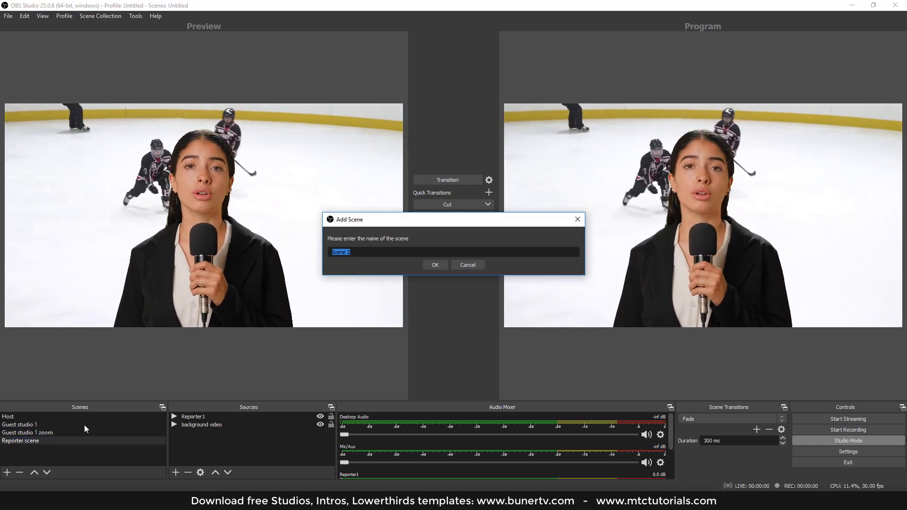
text(Weat)
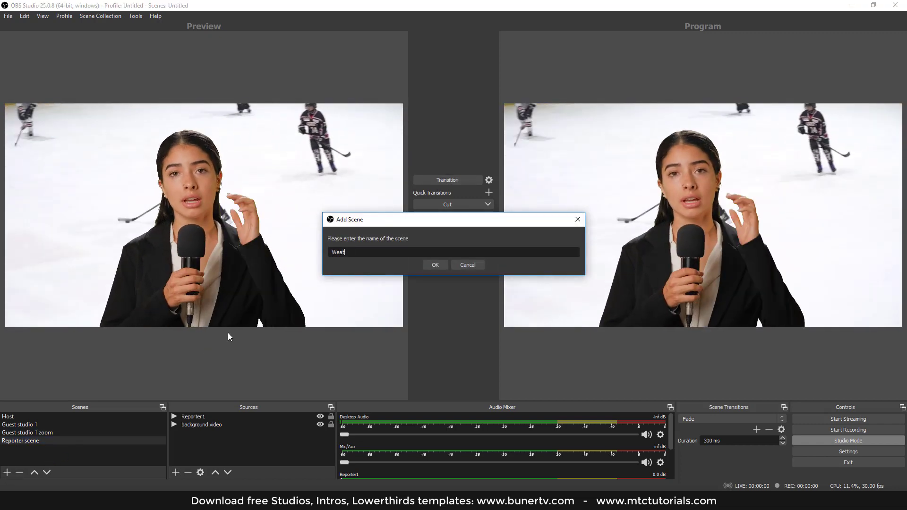
text(her oer)
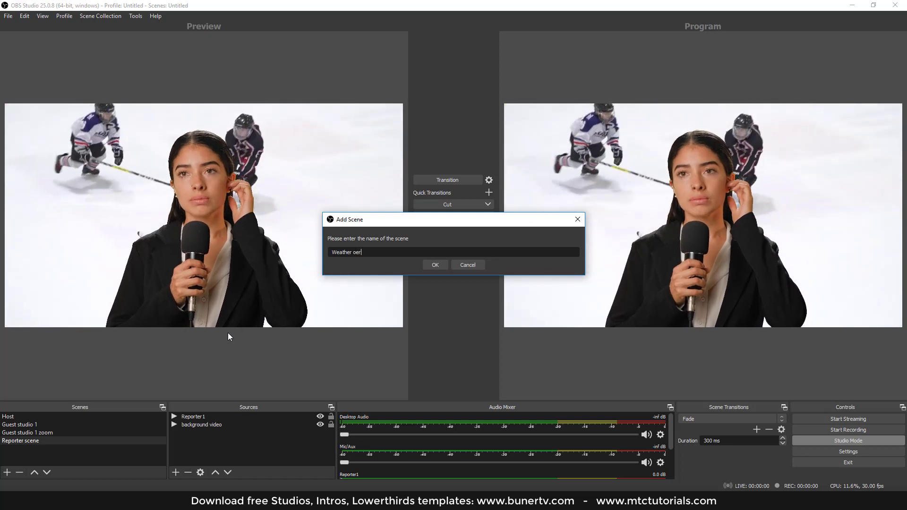
key(BackSpace)
key(BackSpace)
text(r spo)
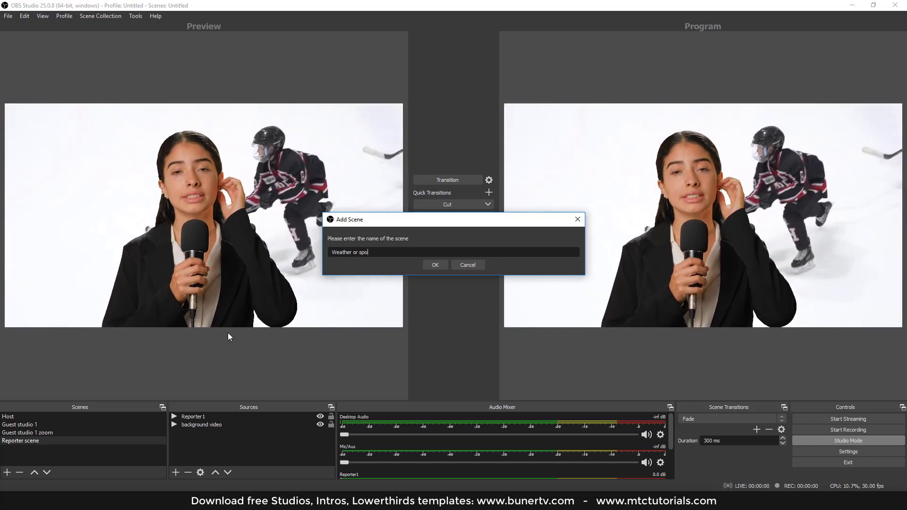
text(rts news)
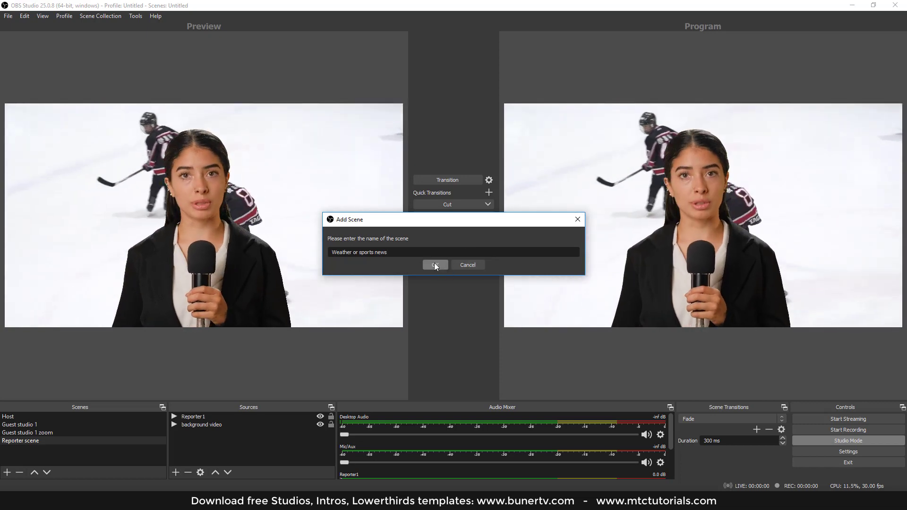
text( studio)
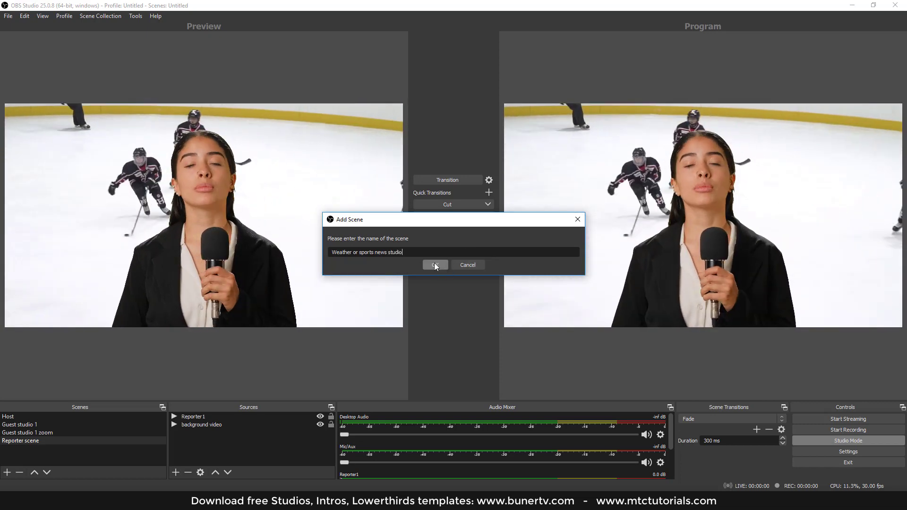
click(434, 265)
- Add an image source named "W/Sports news studio" to the new scene using the Studio without desk image
click(176, 473)
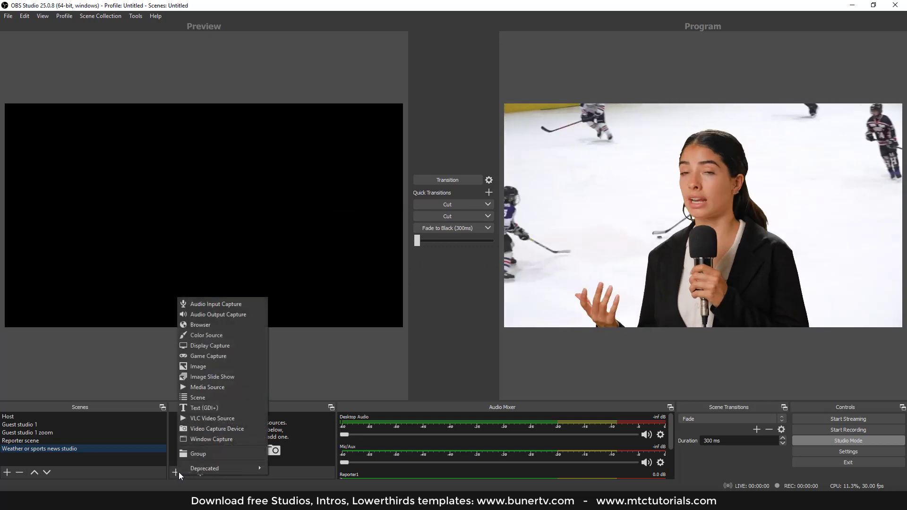
click(205, 370)
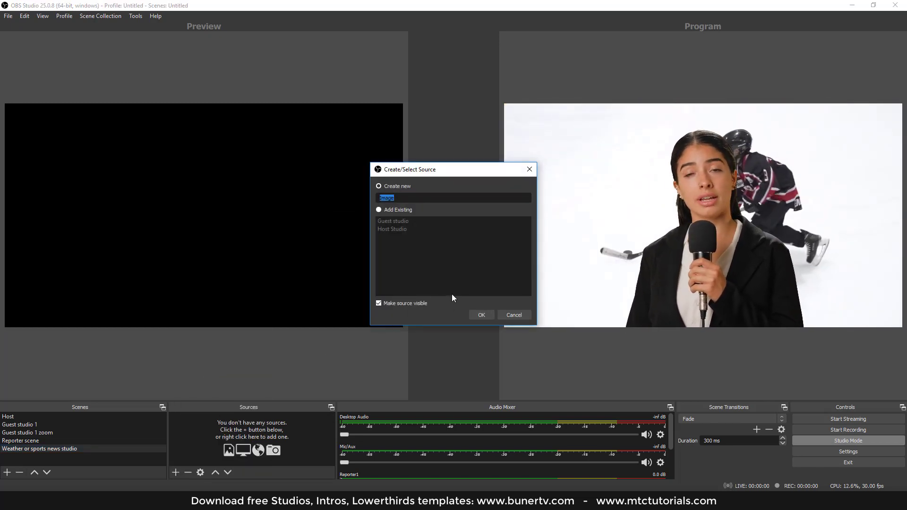
text(W/S)
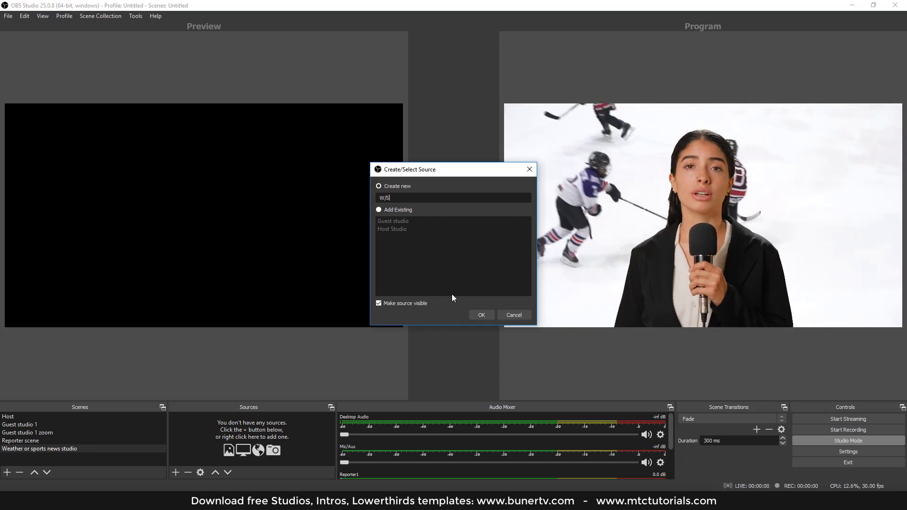
text(ports news studio)
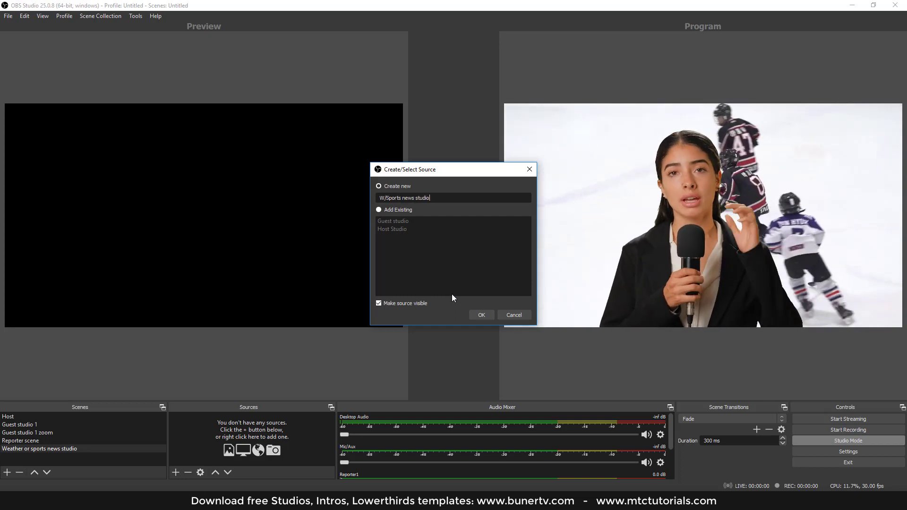
click(490, 317)
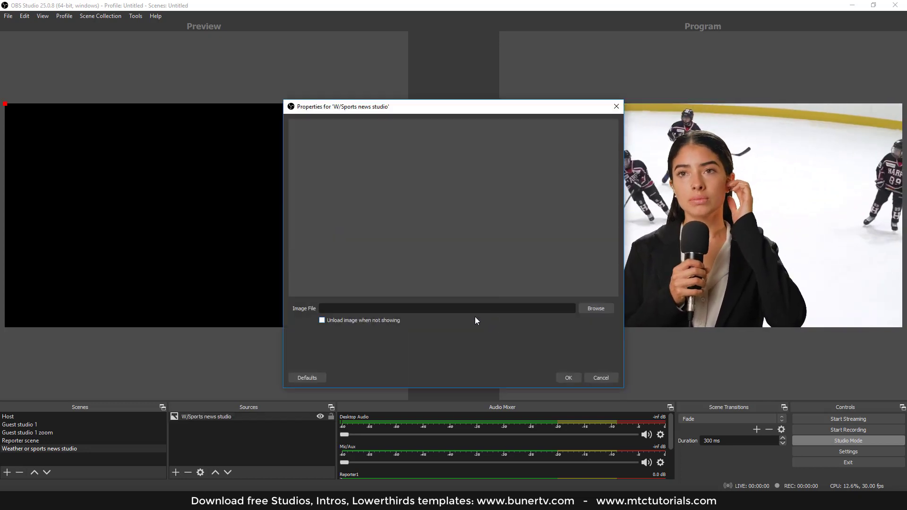
click(591, 308)
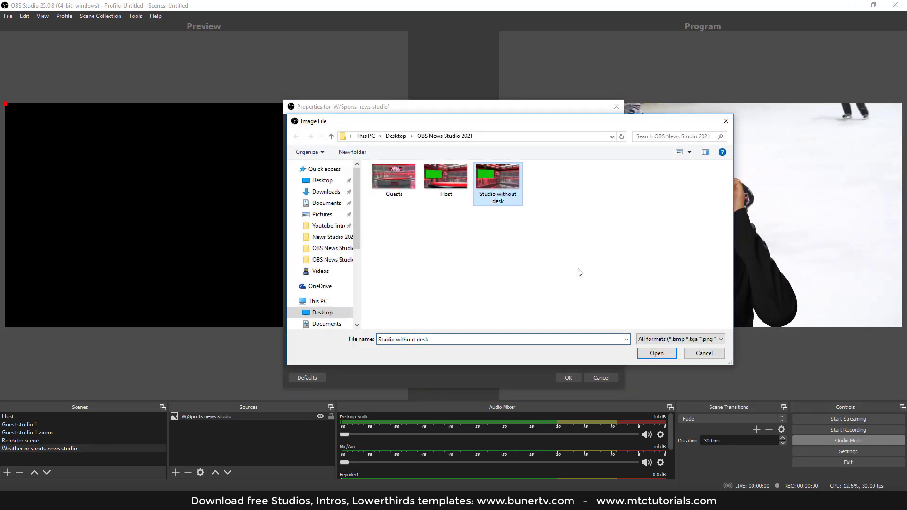
click(648, 355)
click(568, 377)
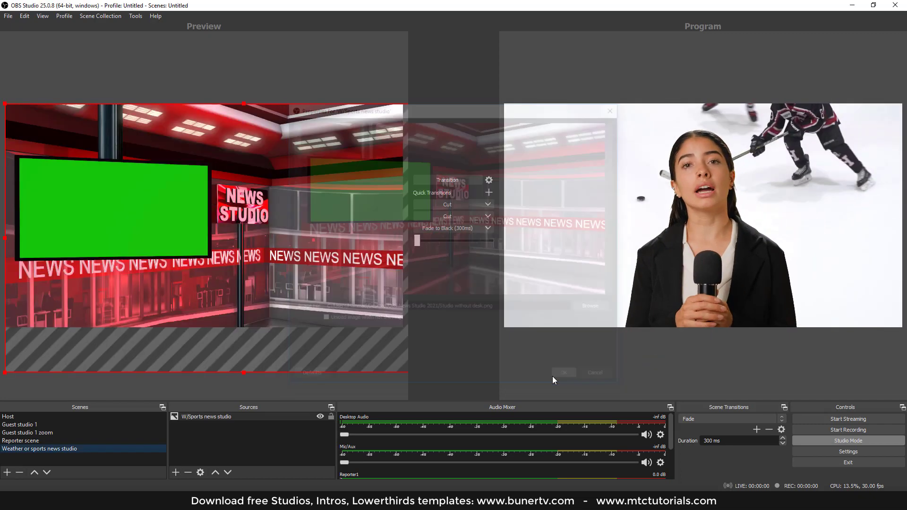
- Scale and position the W/Sports news studio image so that it exactly fills the canvas
drag(7, 104, 38, 166)
drag(91, 223, 63, 162)
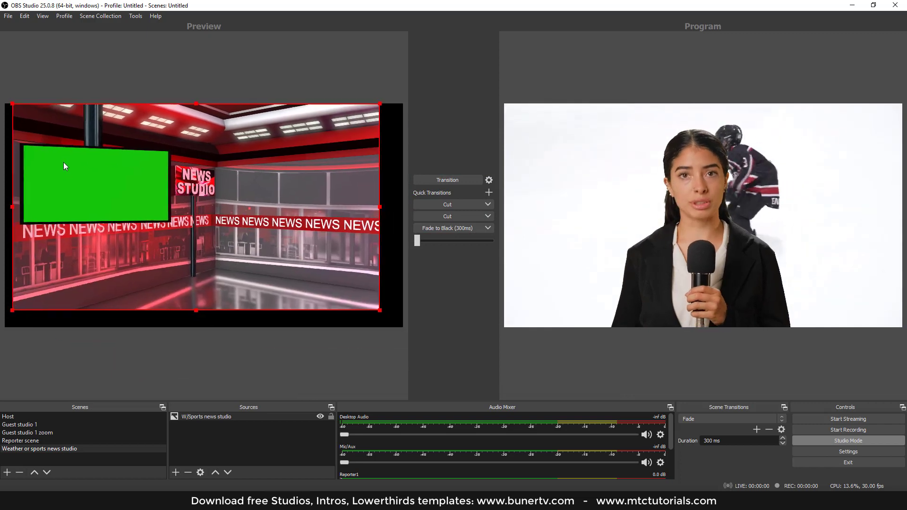
drag(370, 311, 403, 327)
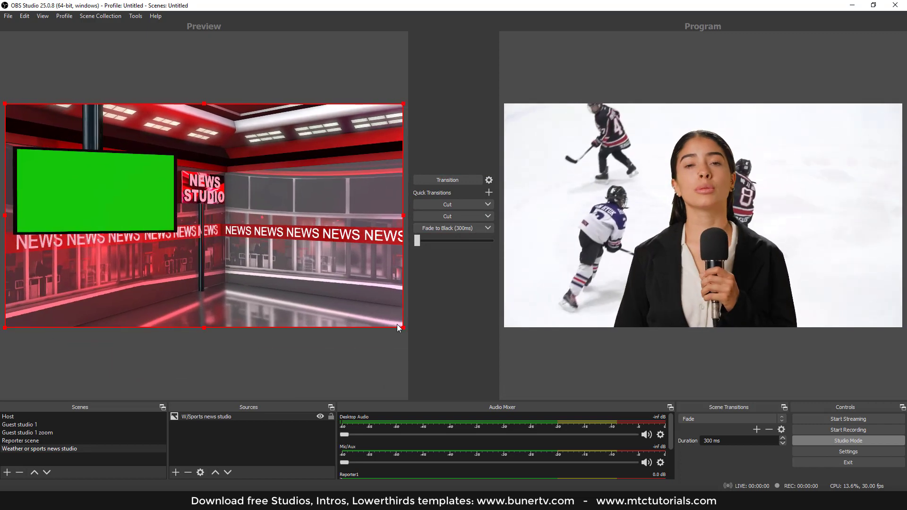
click(186, 446)
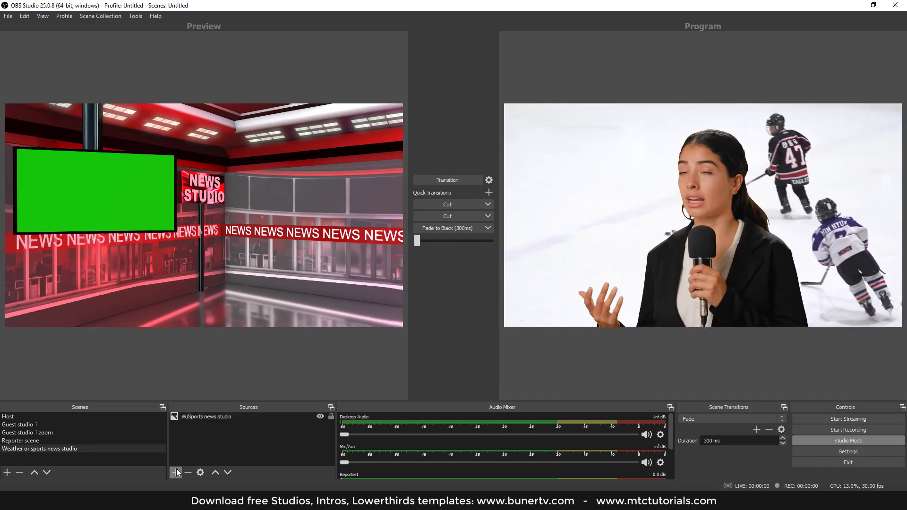
- Add a media source named "w/Sports reporter" to the Weather or sports news studio scene
click(176, 472)
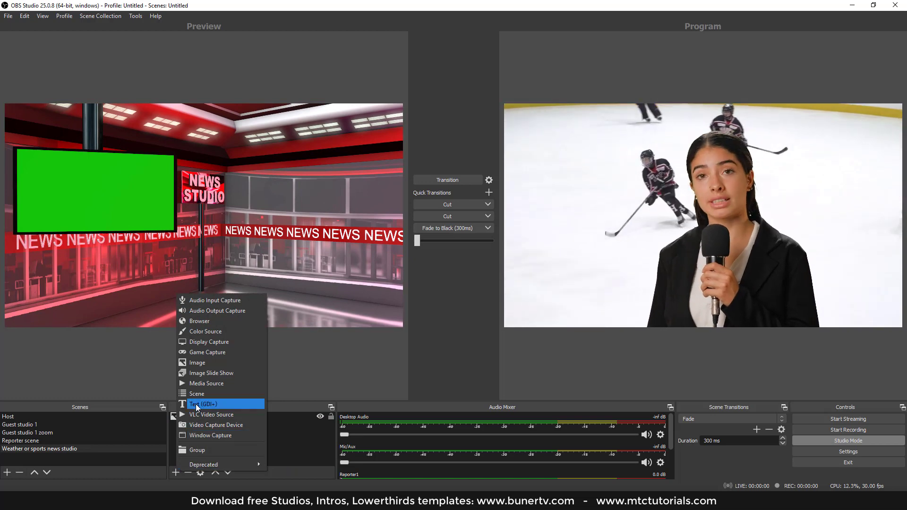
click(210, 383)
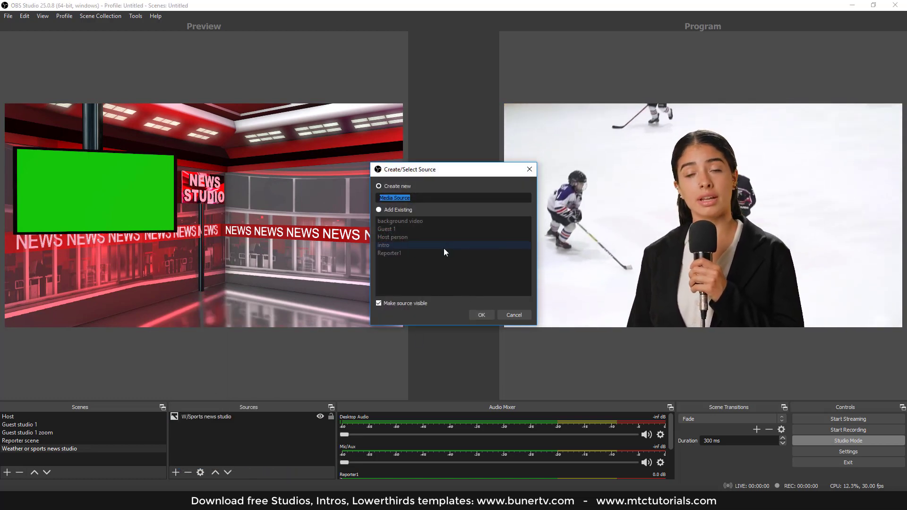
text(Spo)
key(BackSpace)
key(BackSpace)
key(BackSpace)
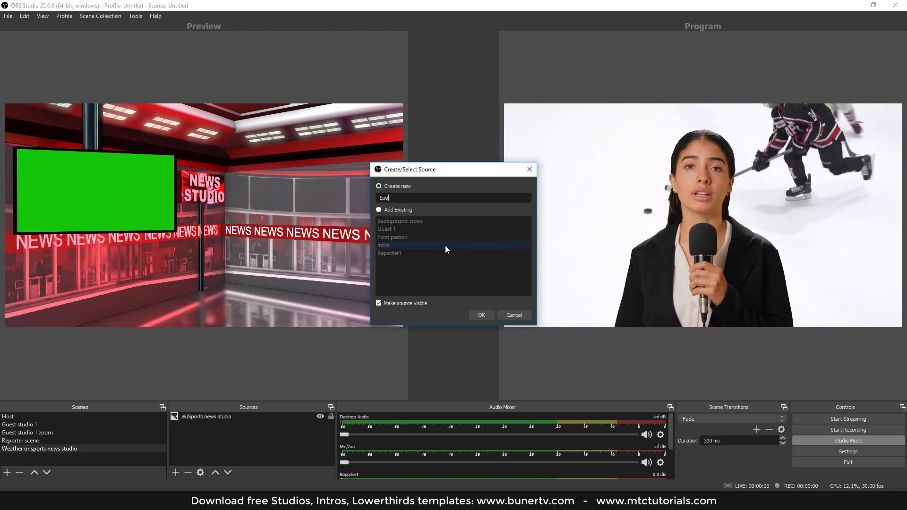
text(w/Sports repo)
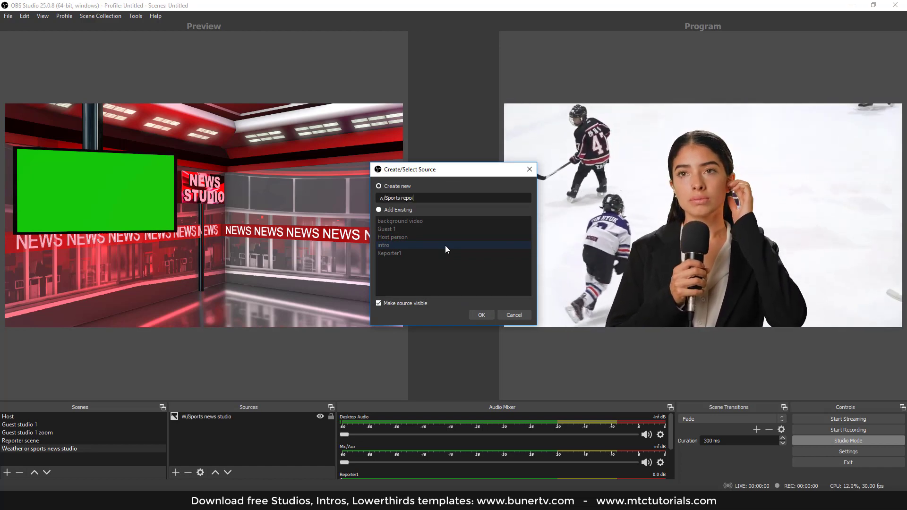
text(rter)
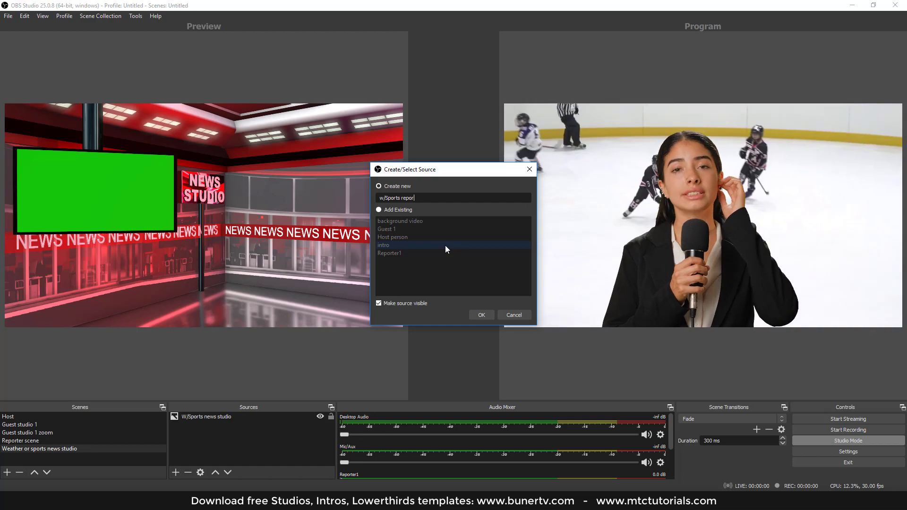
click(480, 313)
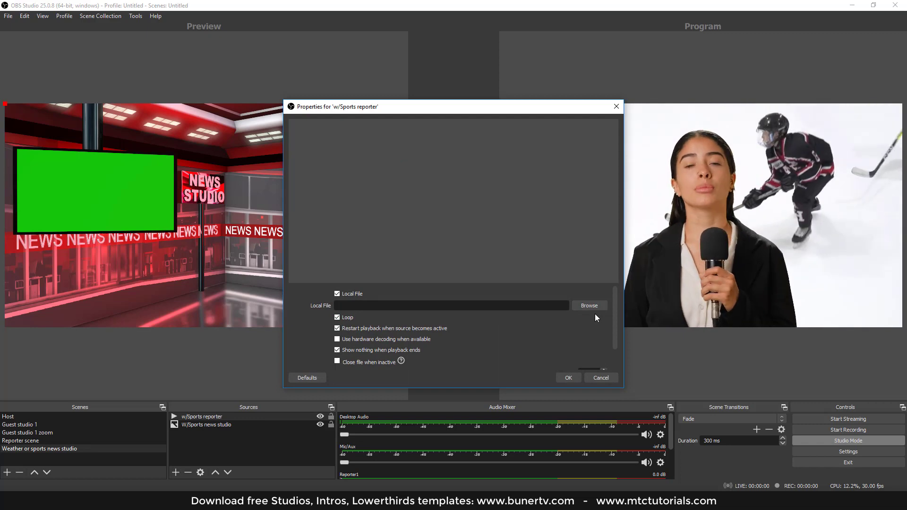
click(569, 377)
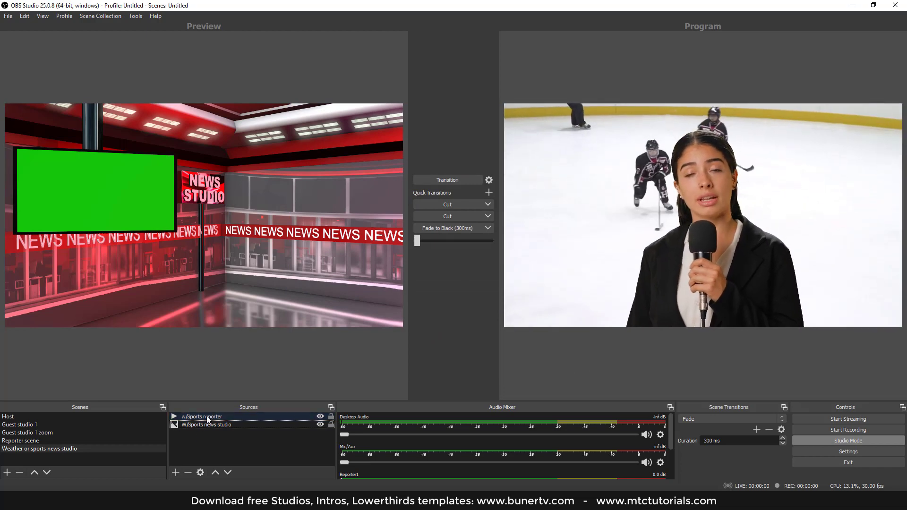
- Set video.mp4 as the local file of w/Sports reporter and send the Weather or sports news studio scene to the program output
double_click(208, 418)
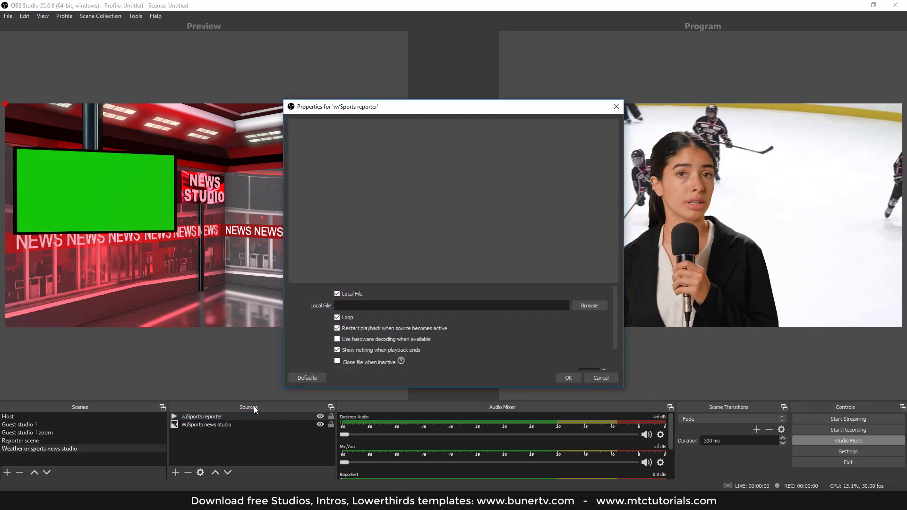
click(583, 305)
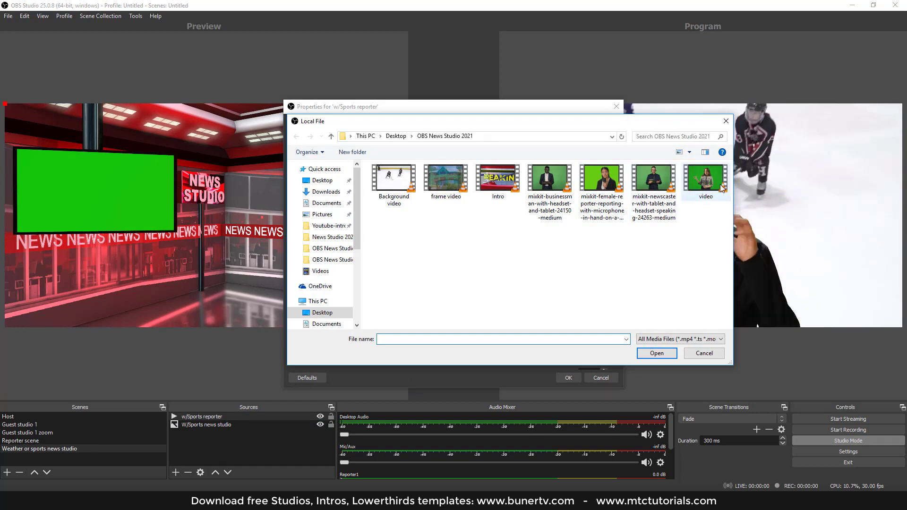
click(658, 357)
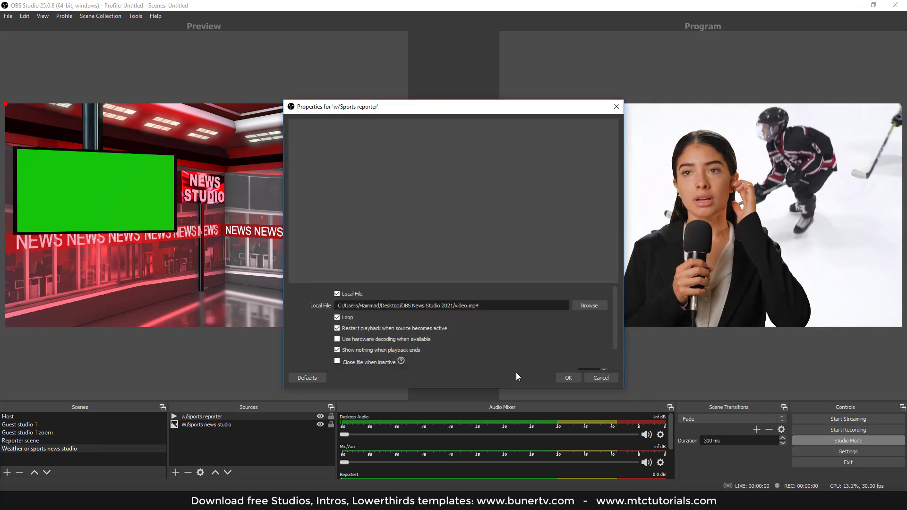
click(567, 379)
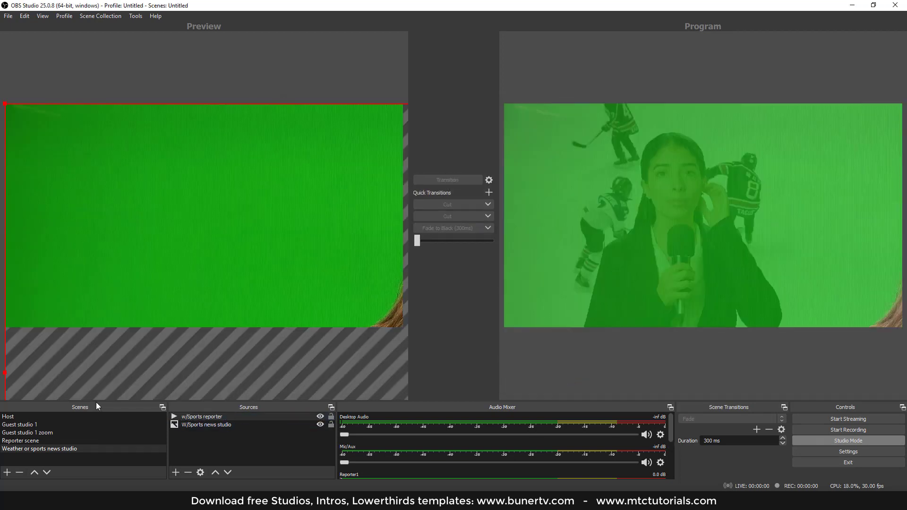
click(47, 440)
click(47, 448)
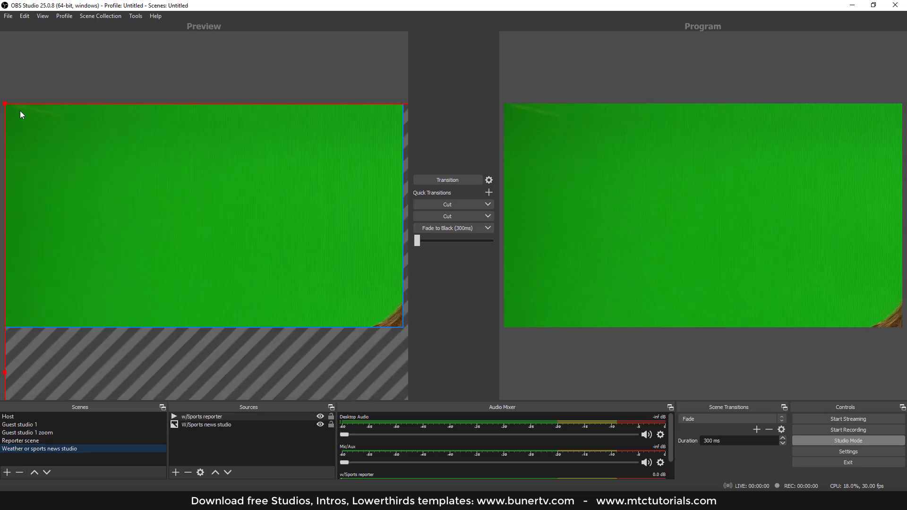
- Scale down the w/Sports reporter video and place it so the reporter stands to the right of the studio's green screen
drag(6, 102, 256, 285)
drag(356, 342, 89, 173)
drag(72, 101, 207, 239)
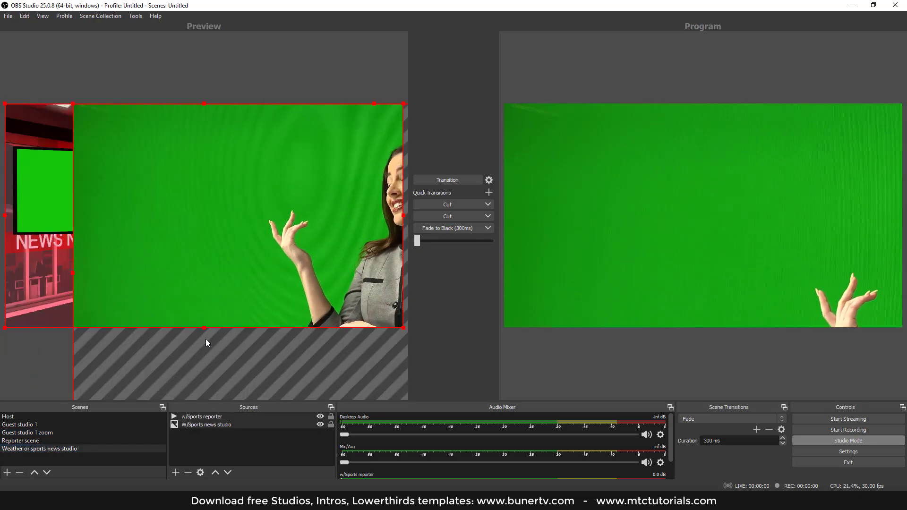
drag(72, 103, 131, 140)
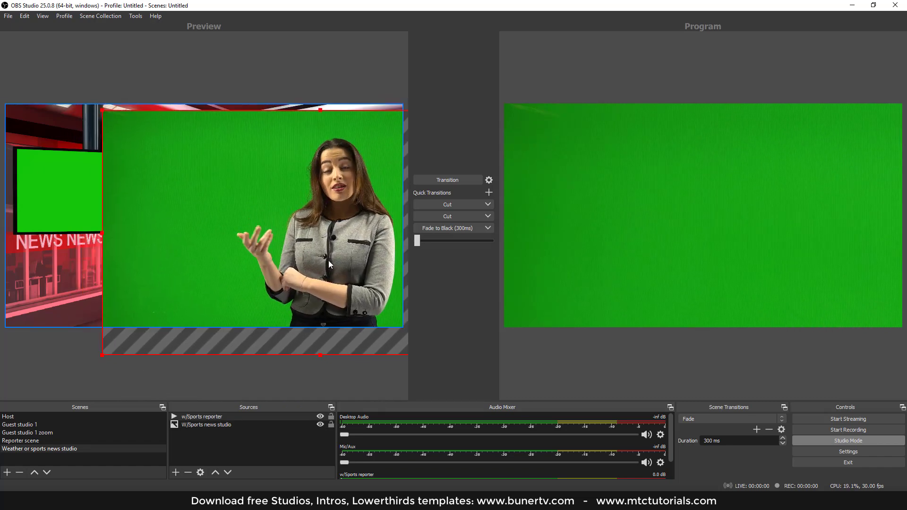
drag(329, 265, 305, 258)
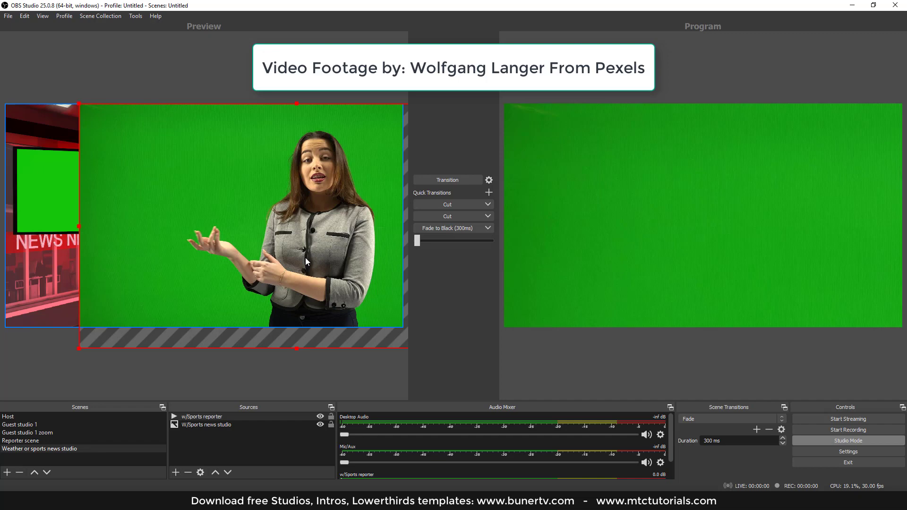
- Apply a green Chroma Key filter to the w/Sports reporter source
right_click(193, 417)
click(258, 389)
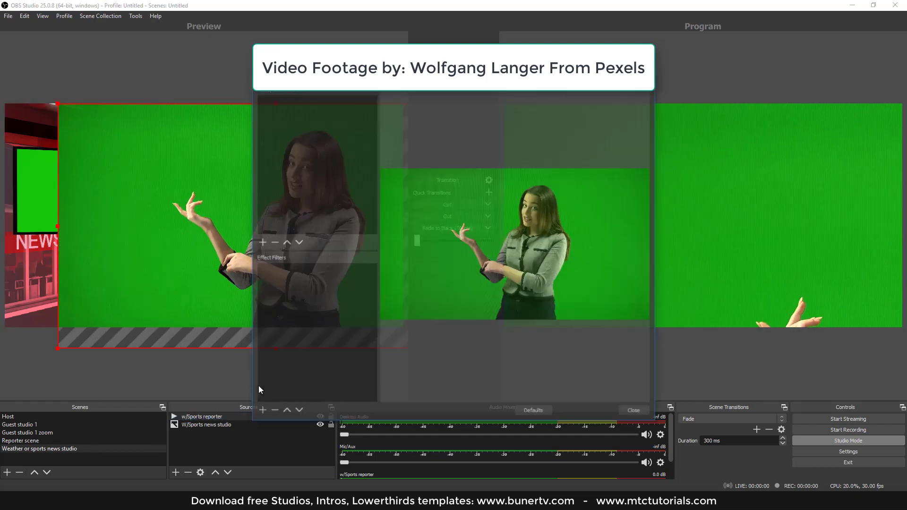
click(260, 412)
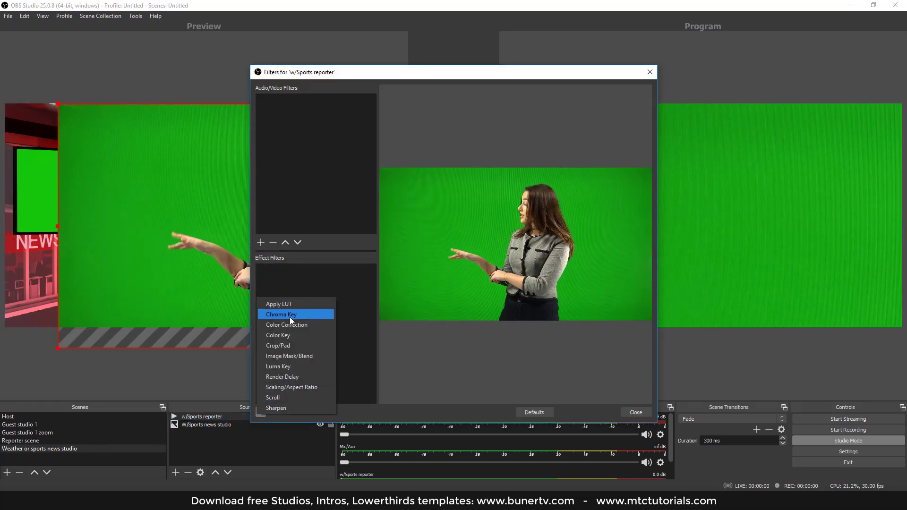
click(330, 315)
click(435, 265)
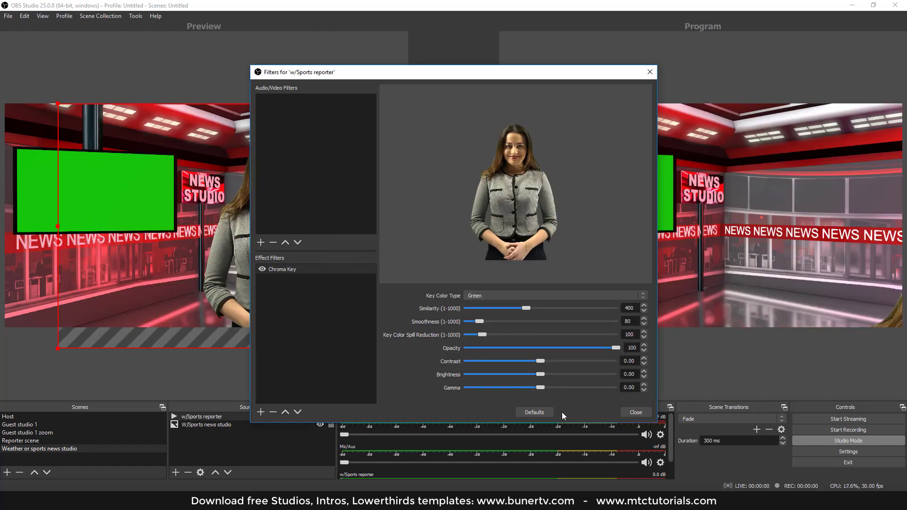
click(635, 412)
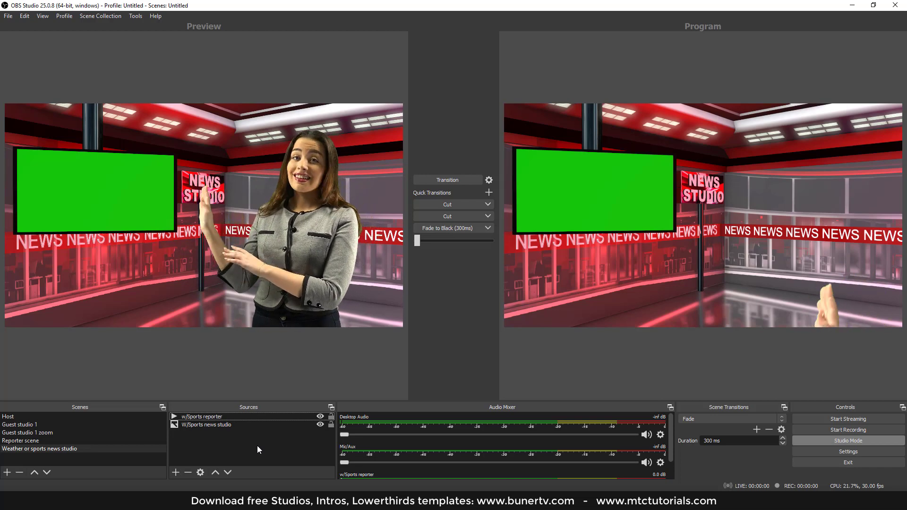
- Add a media source named "screen video" to the scene using the "frame video" file
click(177, 472)
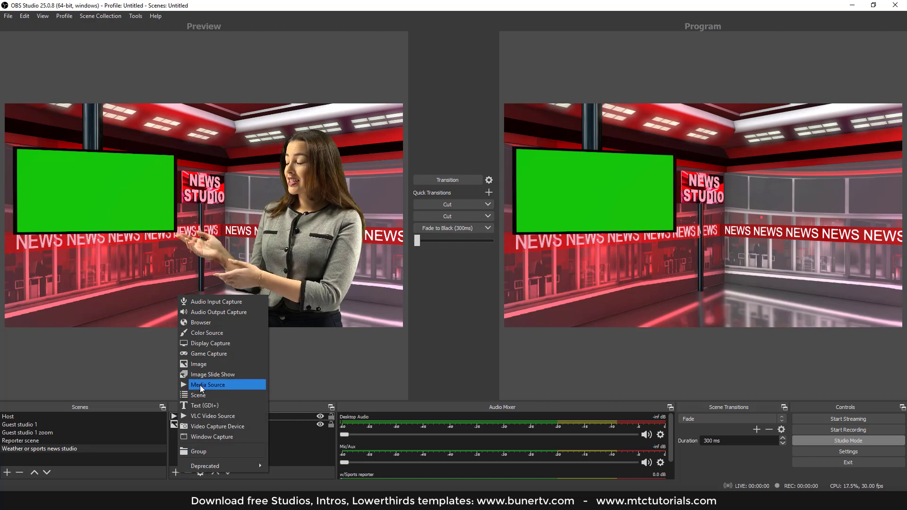
click(207, 382)
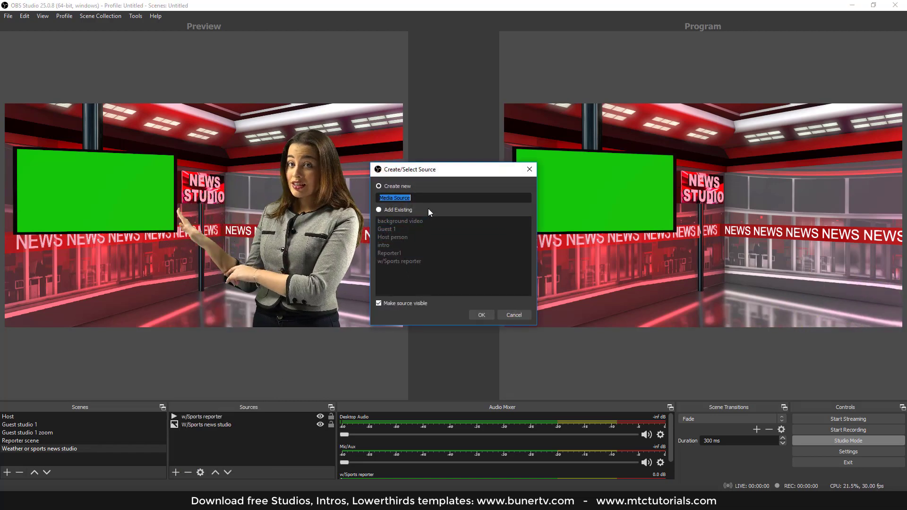
text(screen )
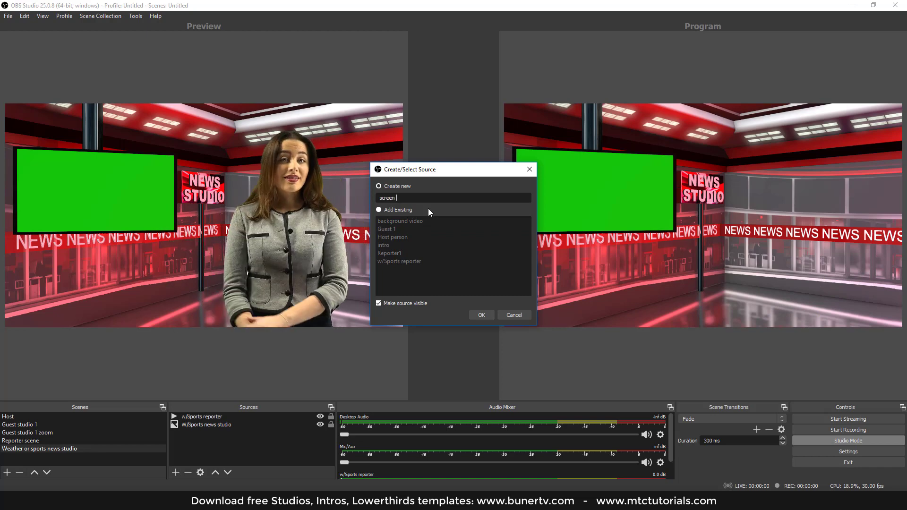
text(video)
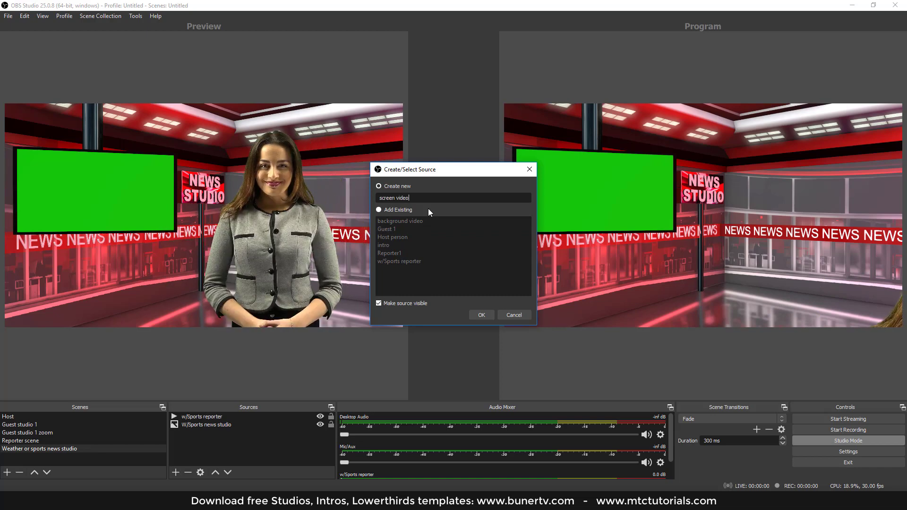
click(480, 313)
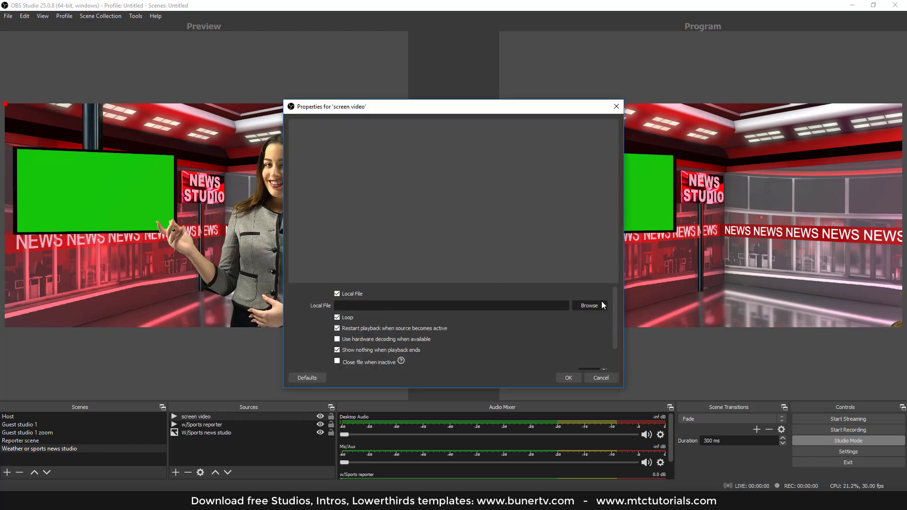
click(599, 303)
click(445, 182)
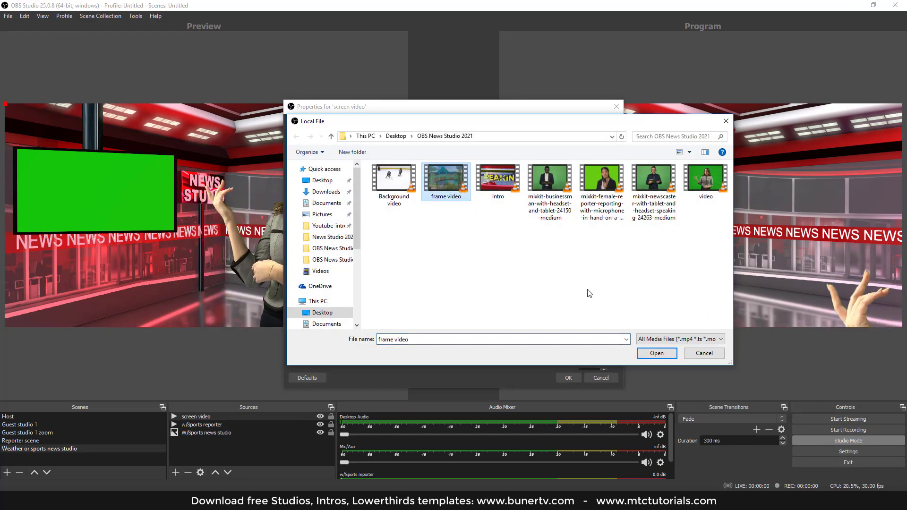
click(646, 355)
click(577, 379)
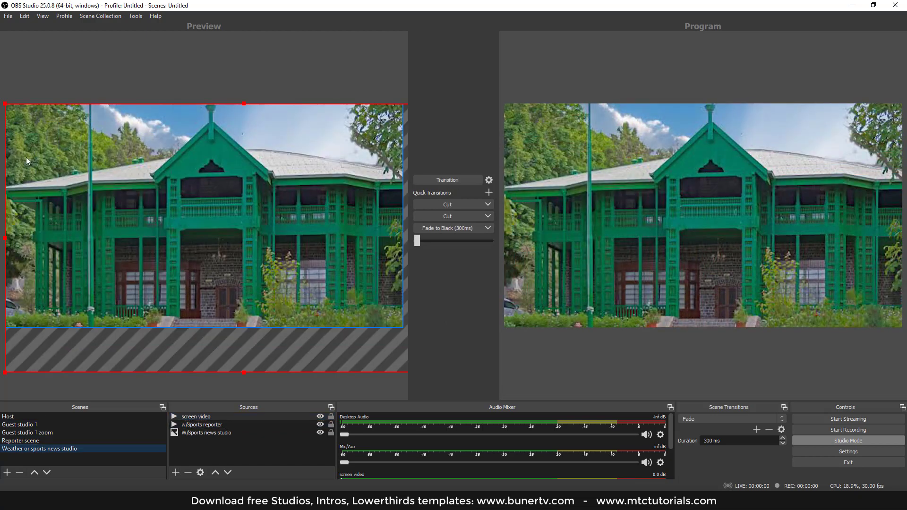
- Shrink the screen video to cover the studio's green screen and order it beneath the W/Sports news studio image
drag(7, 106, 52, 166)
drag(144, 228, 175, 233)
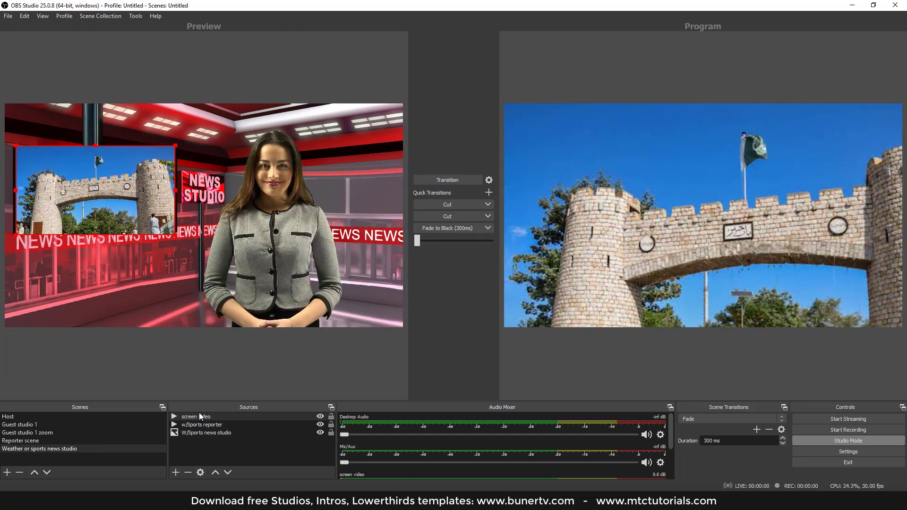
drag(200, 416, 202, 435)
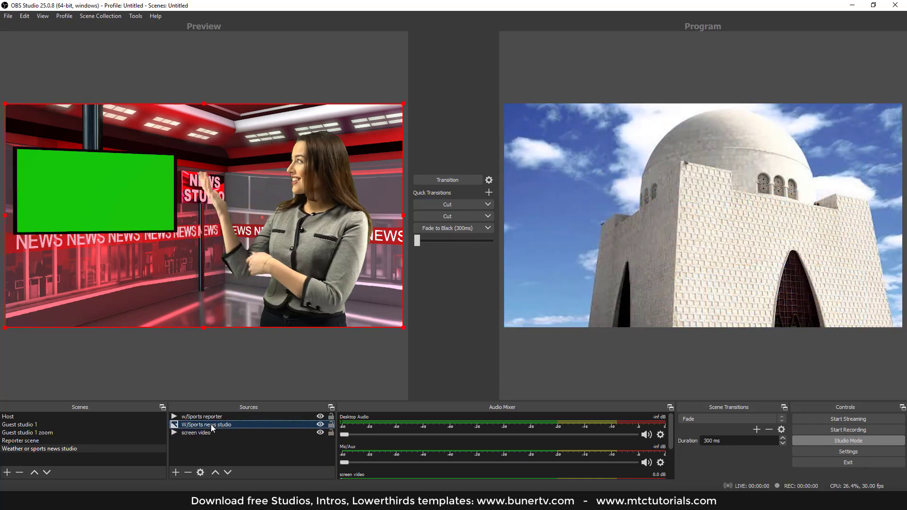
- Apply a Chroma Key filter to the W/Sports news studio image to cut out its green screen
right_click(211, 424)
click(236, 409)
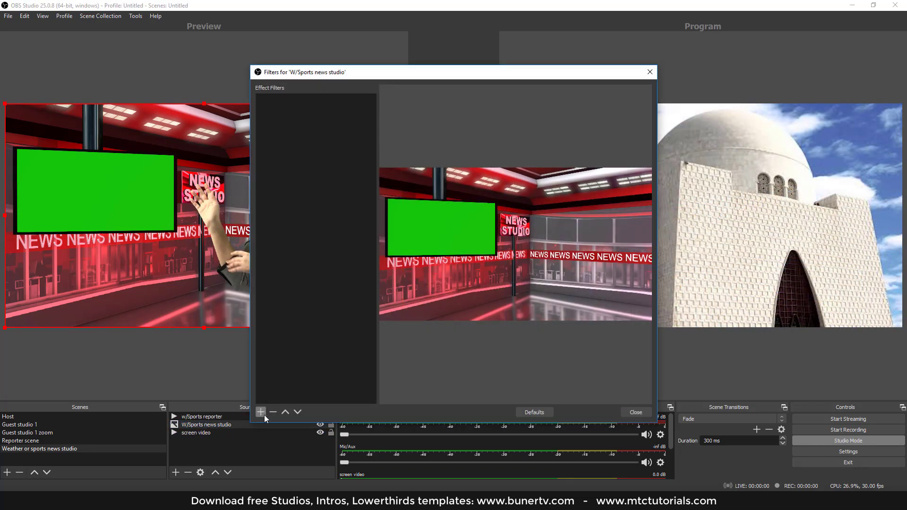
click(259, 412)
click(303, 315)
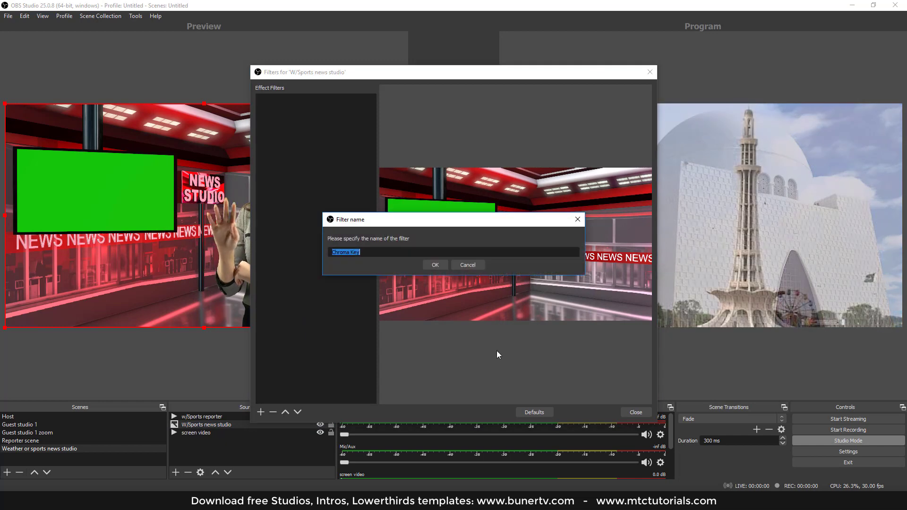
click(435, 265)
click(633, 412)
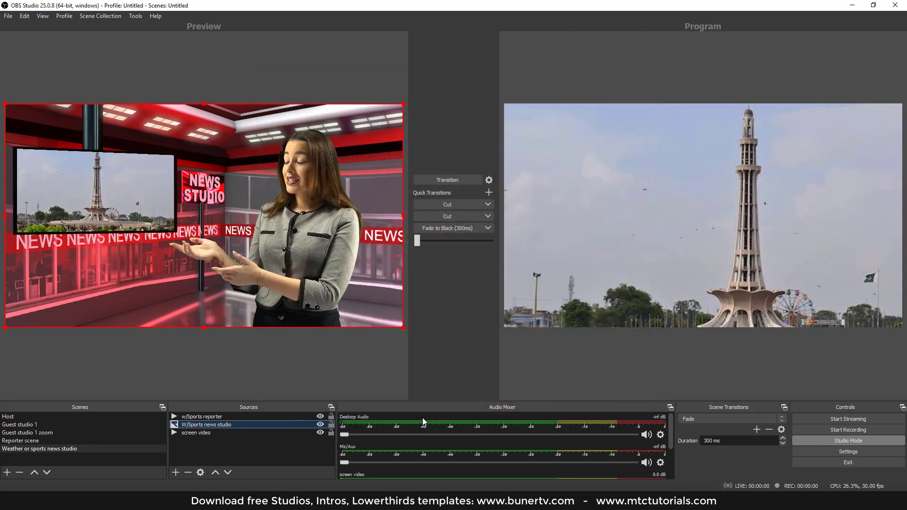
click(194, 449)
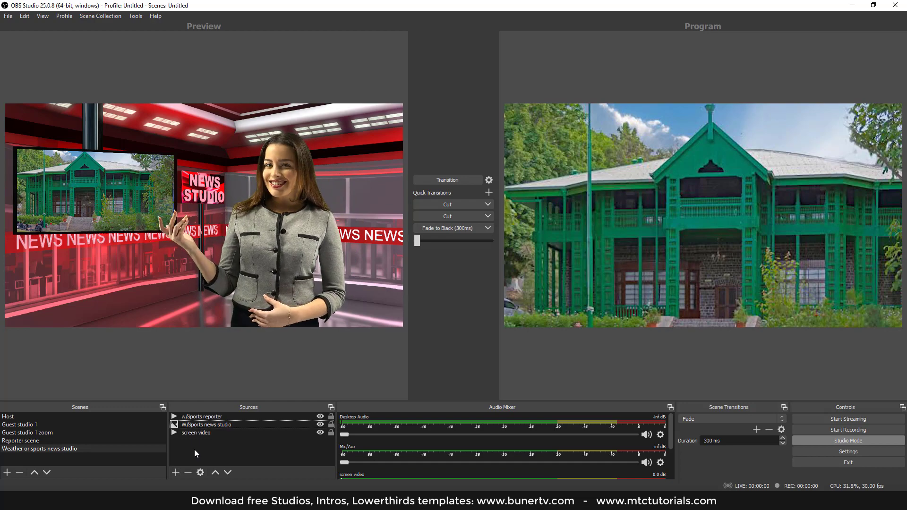
- Transition the finished Weather or sports news studio scene to the program output and load the Host scene into the preview
click(454, 181)
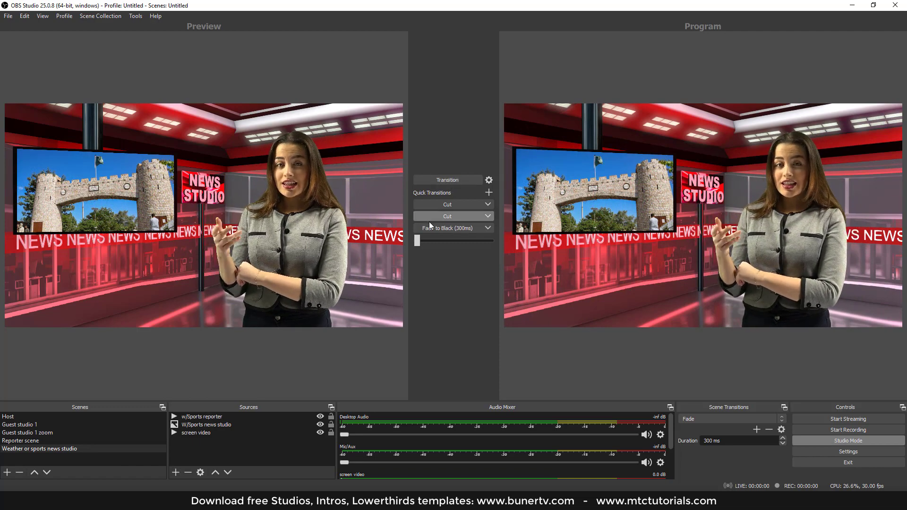
drag(417, 240, 506, 250)
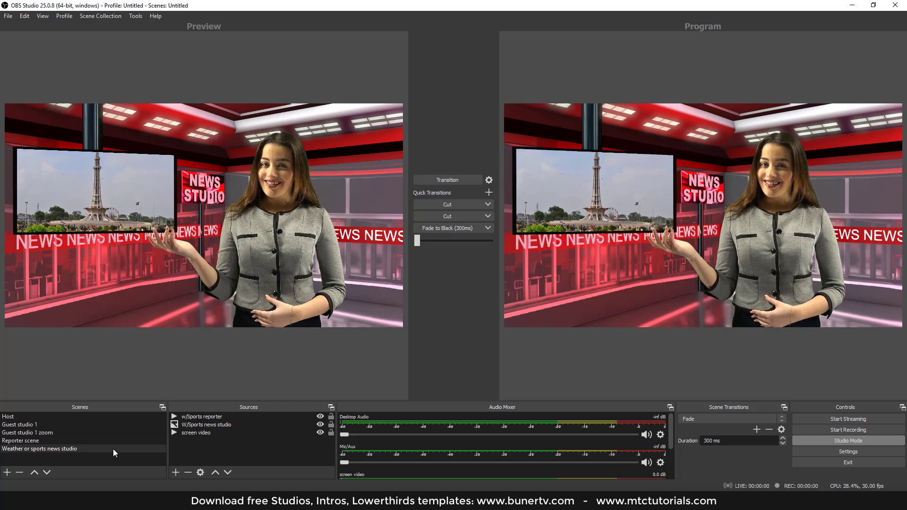
click(12, 417)
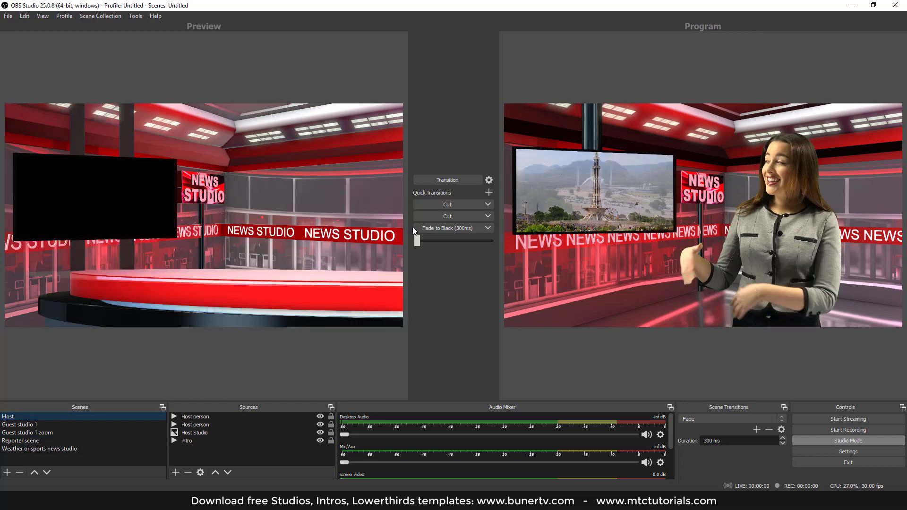
- Transition the Host scene to the program output and start recording
click(458, 181)
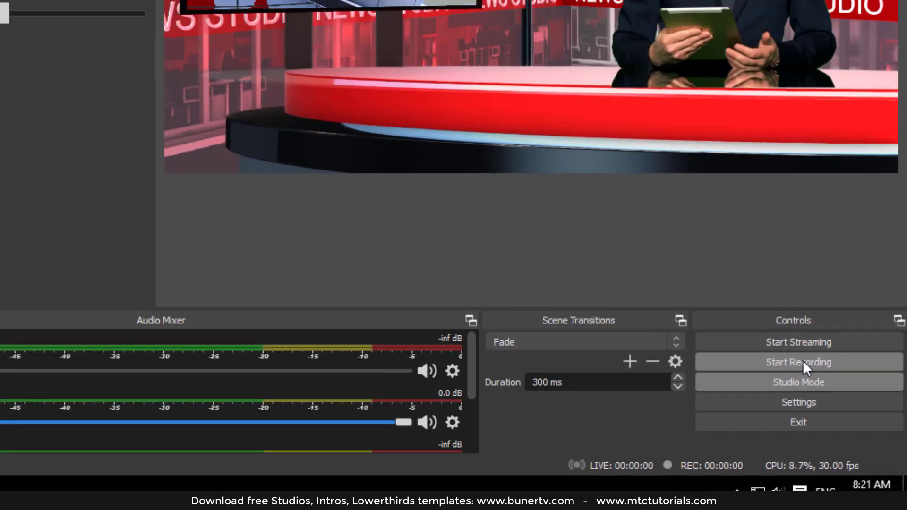
click(766, 307)
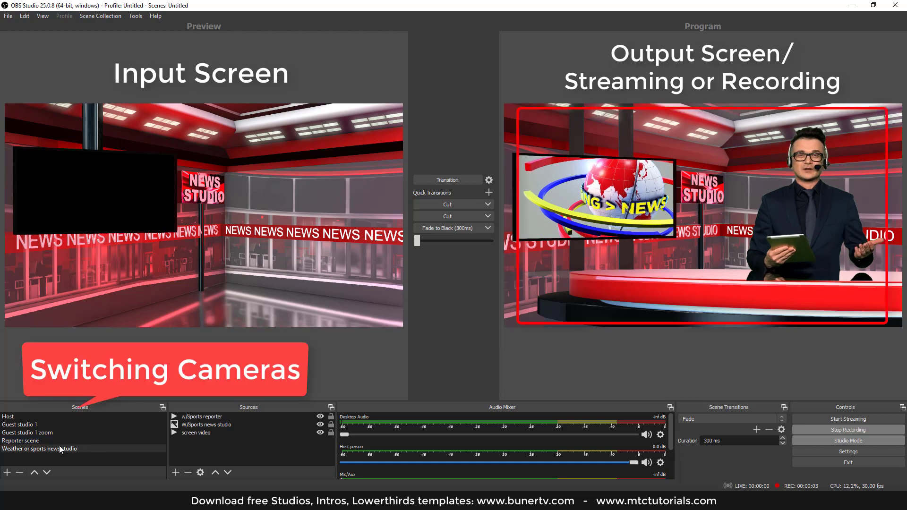
- Transition the program output to Guest studio 1, followed by Guest studio 1 zoom
click(44, 425)
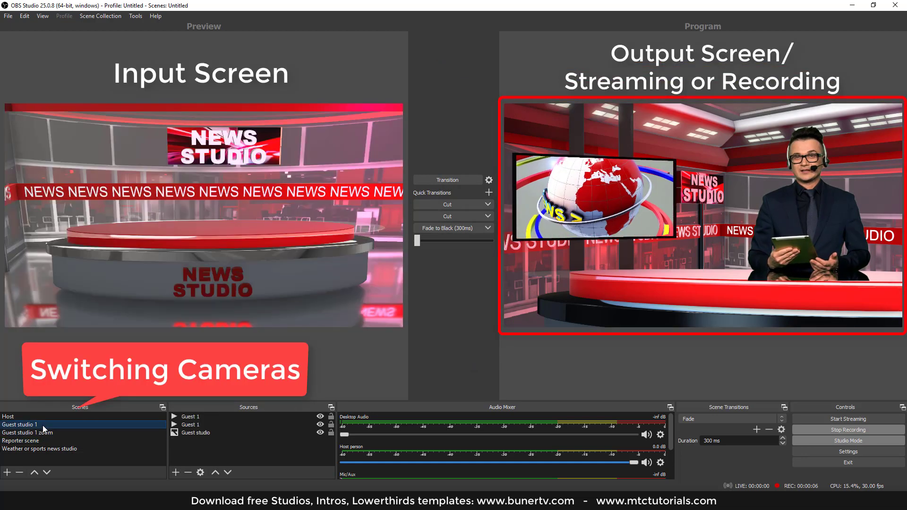
click(451, 180)
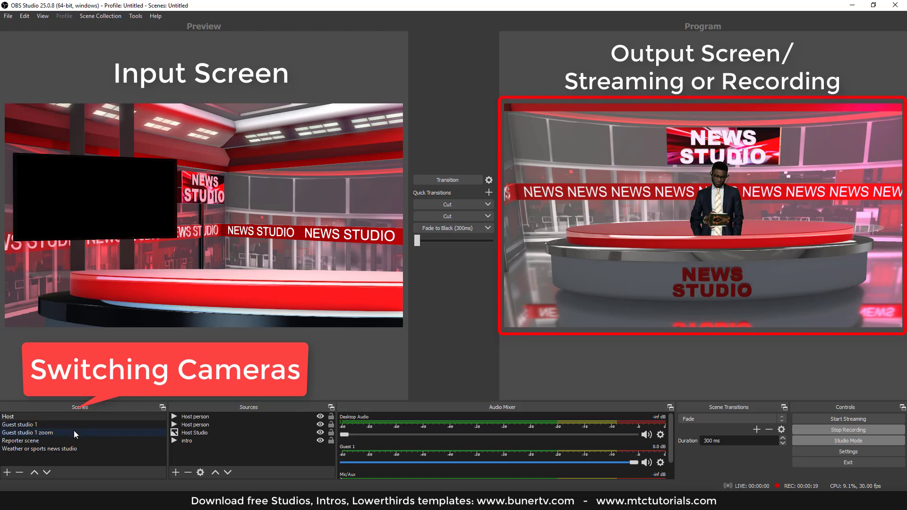
click(38, 431)
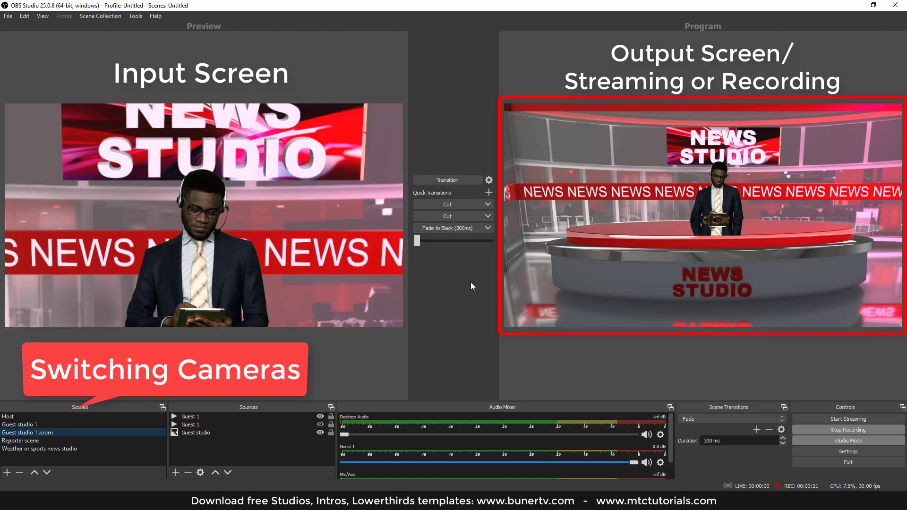
click(446, 180)
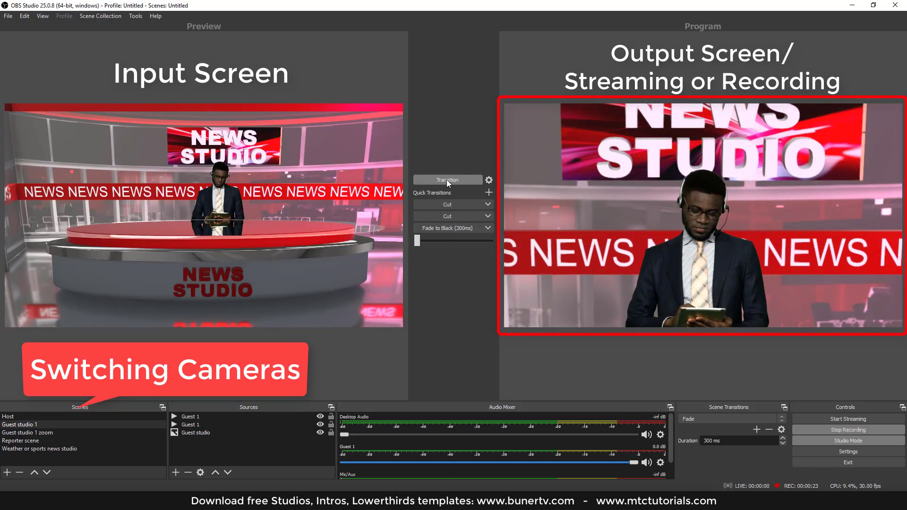
- Switch the program output back to the Host scene, followed by a return to Guest studio 1 zoom
click(29, 417)
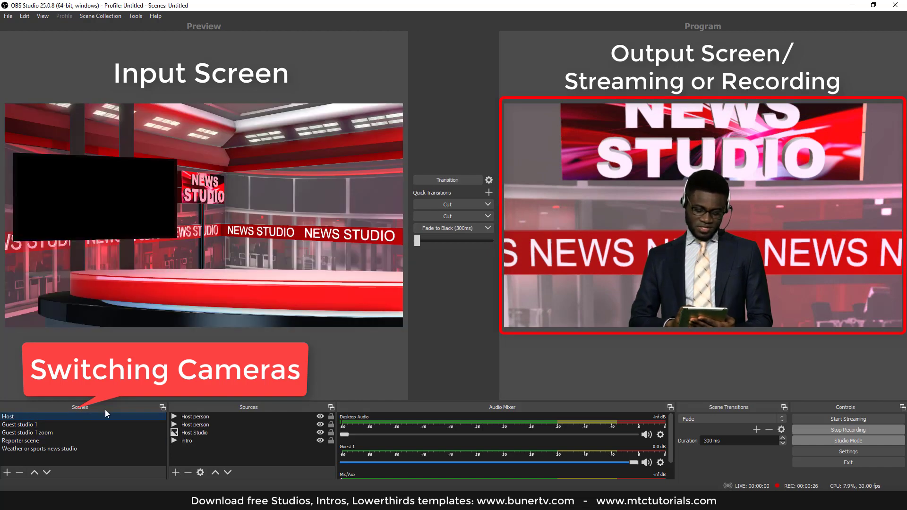
click(461, 180)
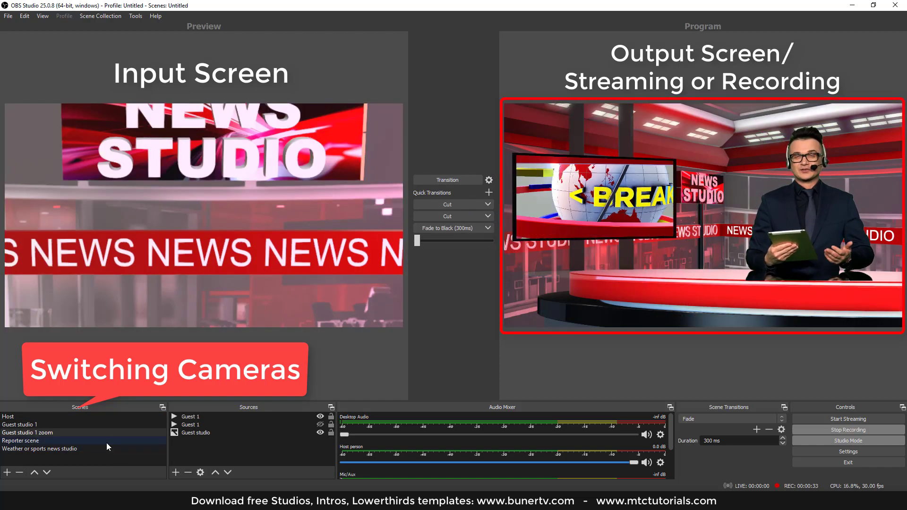
click(48, 432)
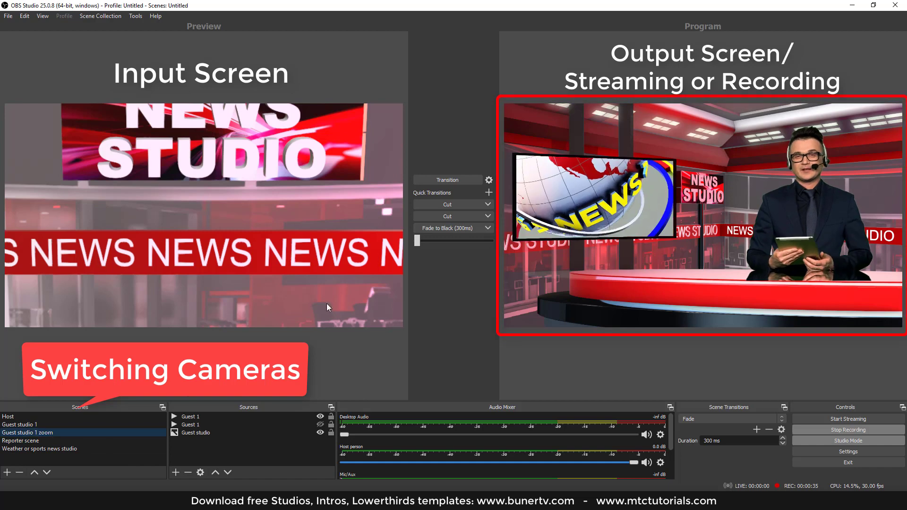
click(452, 180)
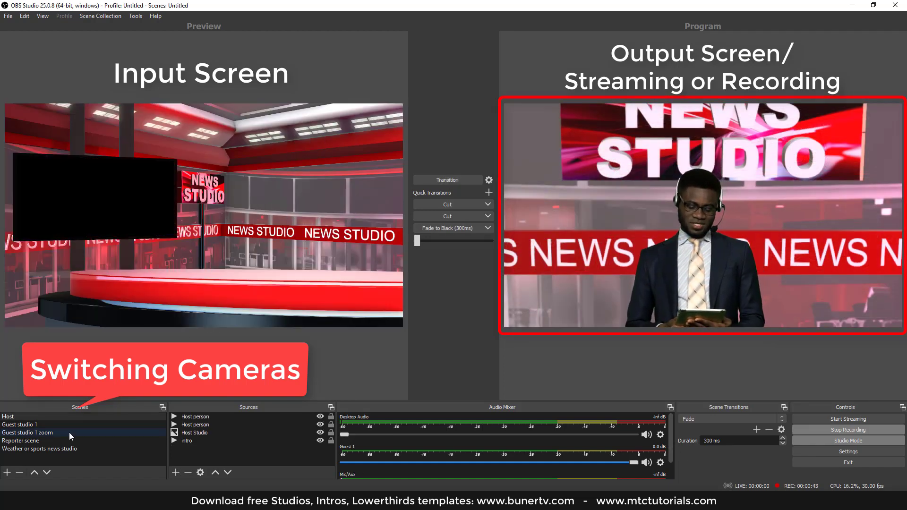
- Bring Guest studio 1 onto the program output, followed by the Reporter scene
double_click(37, 424)
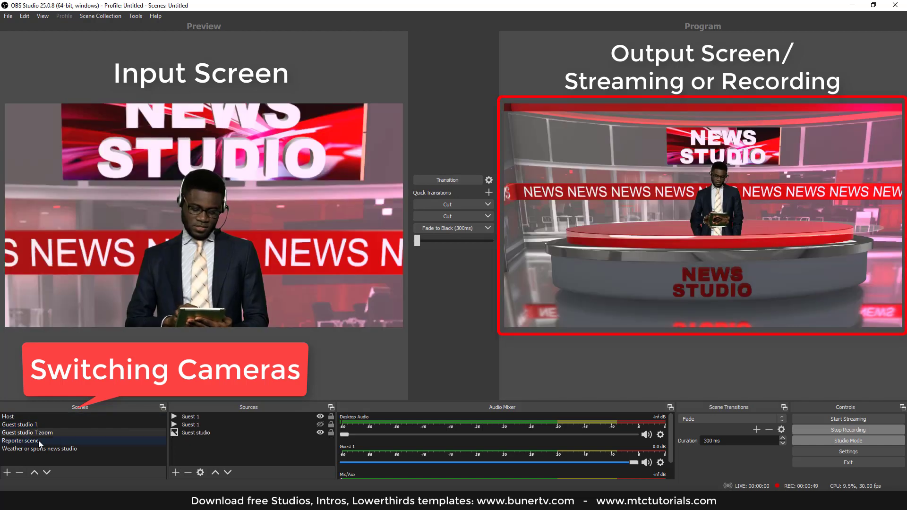
click(38, 440)
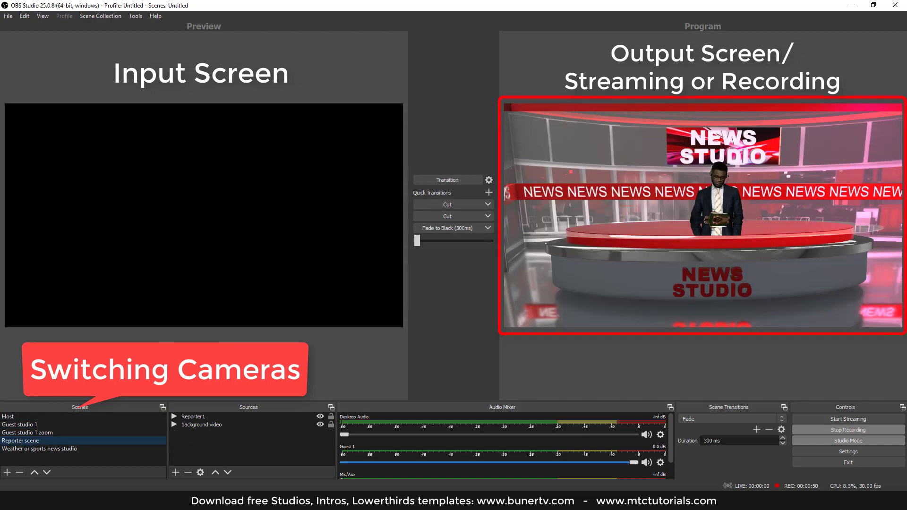
click(447, 181)
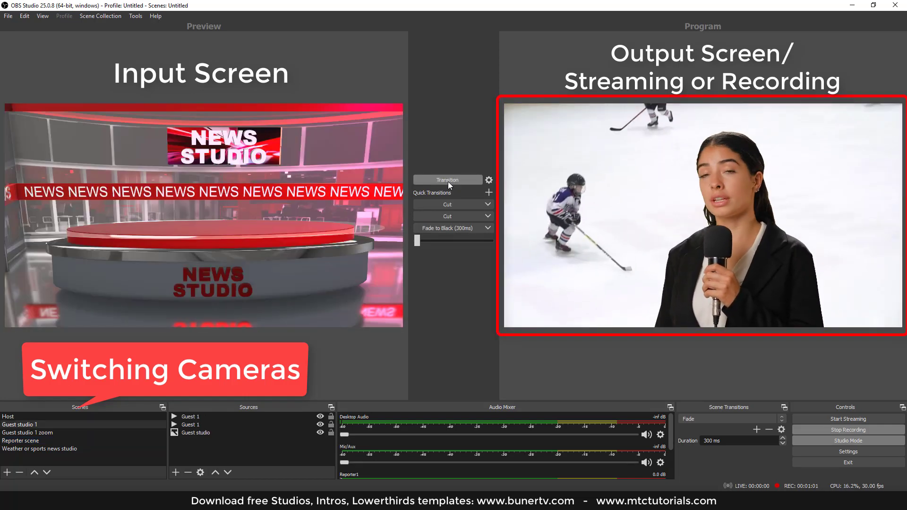
- Transition the program output to the Host scene and back to the Reporter scene
click(26, 416)
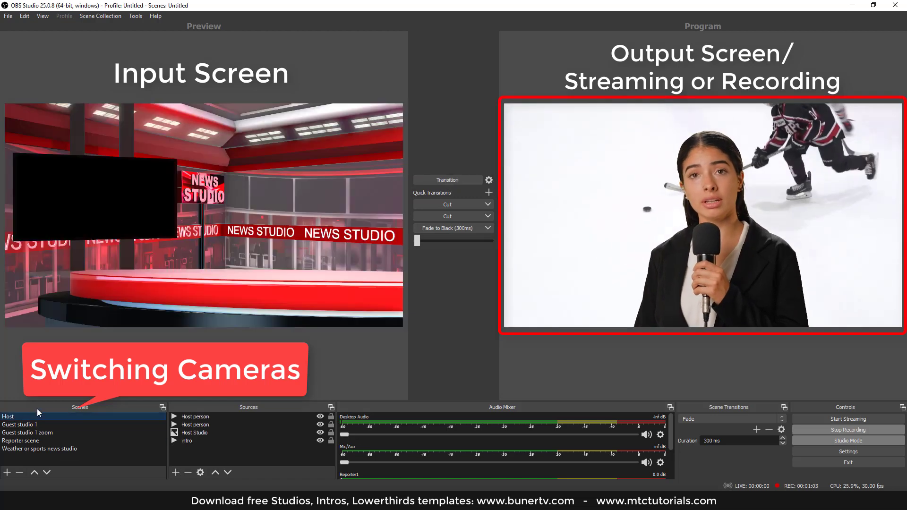
click(450, 181)
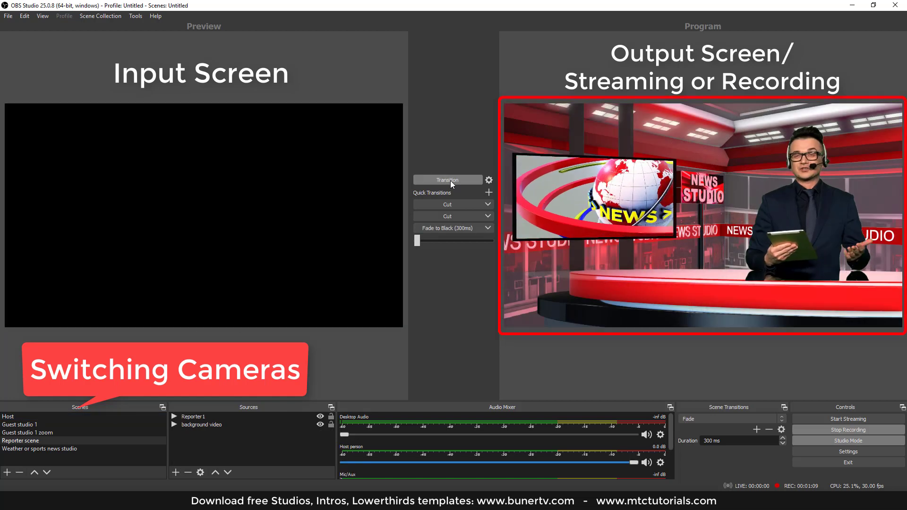
click(59, 425)
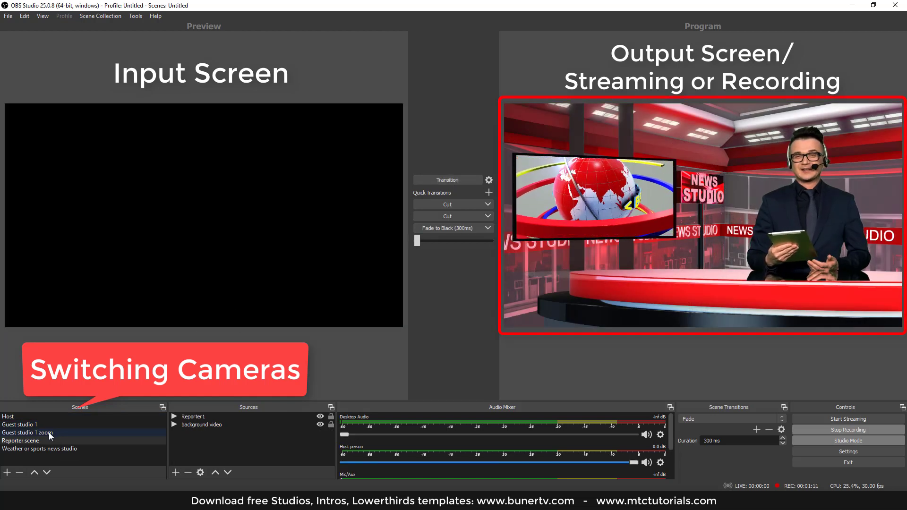
click(455, 180)
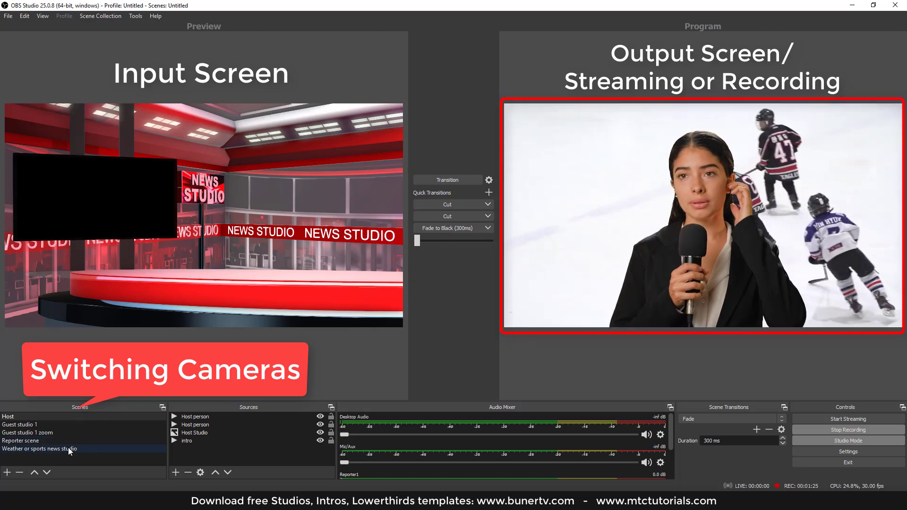
- Transition the program output to the Host scene, followed by the Weather or sports news studio scene
click(41, 420)
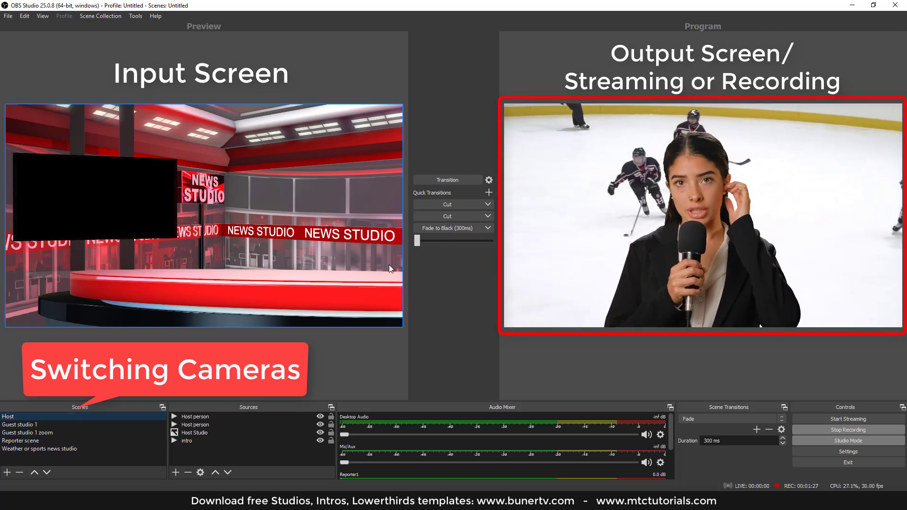
click(455, 179)
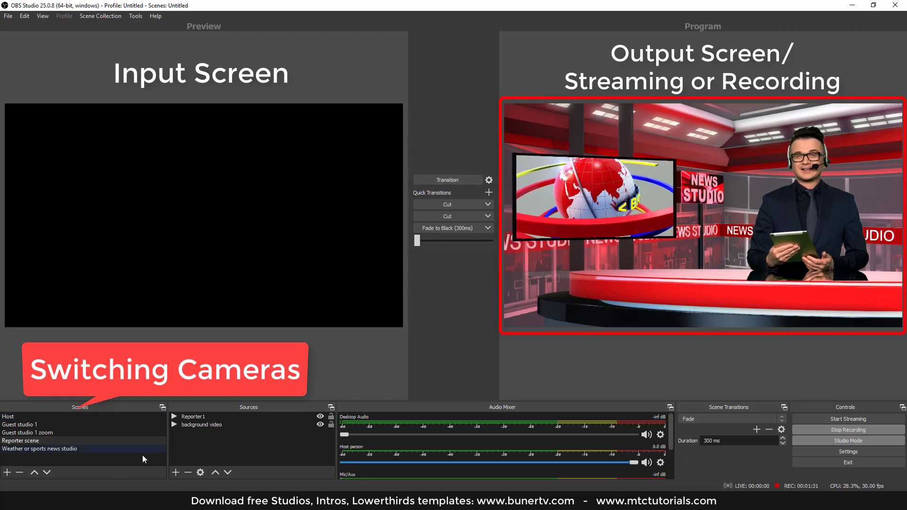
click(65, 449)
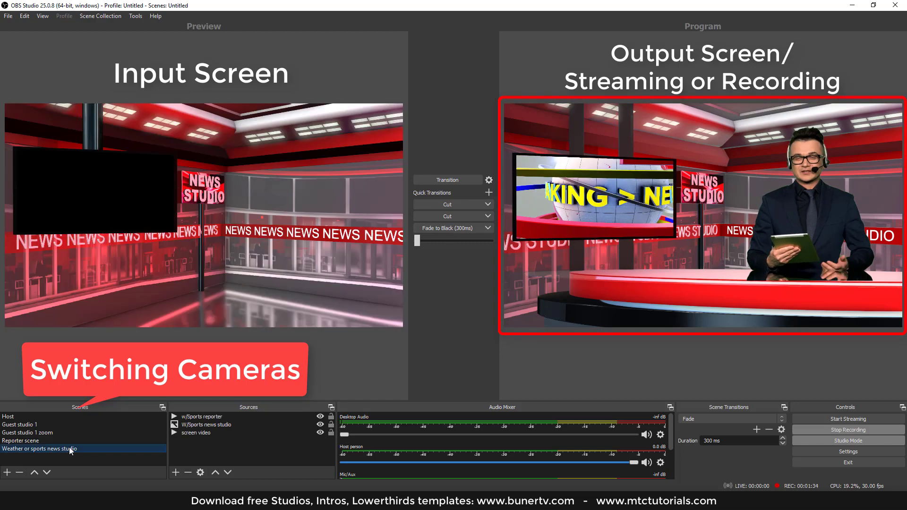
click(463, 182)
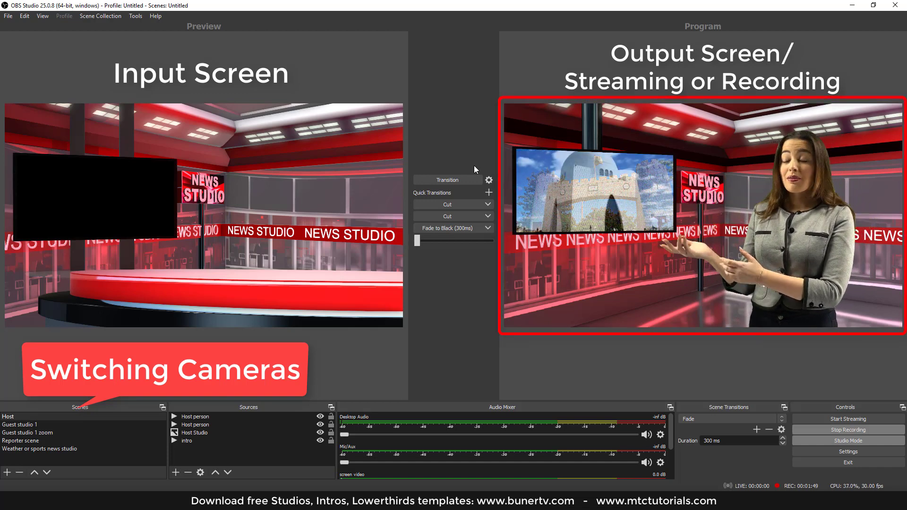
- Transition the program output to Guest studio 1 zoom, switch to the wide Guest studio 1 scene, and return to the zoomed scene
click(36, 433)
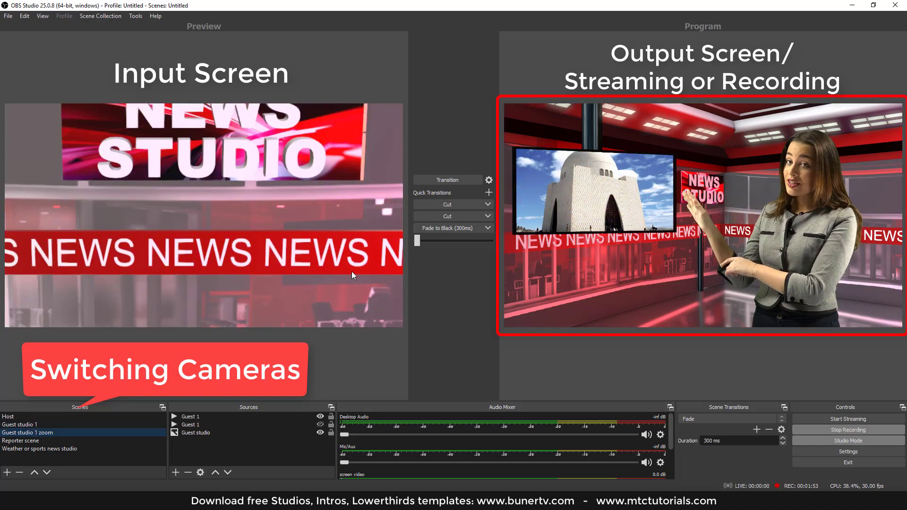
click(458, 177)
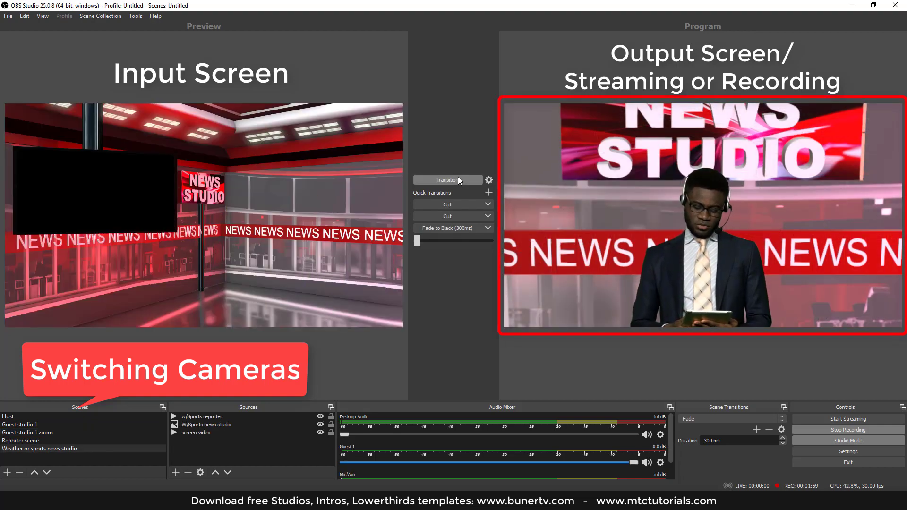
click(46, 427)
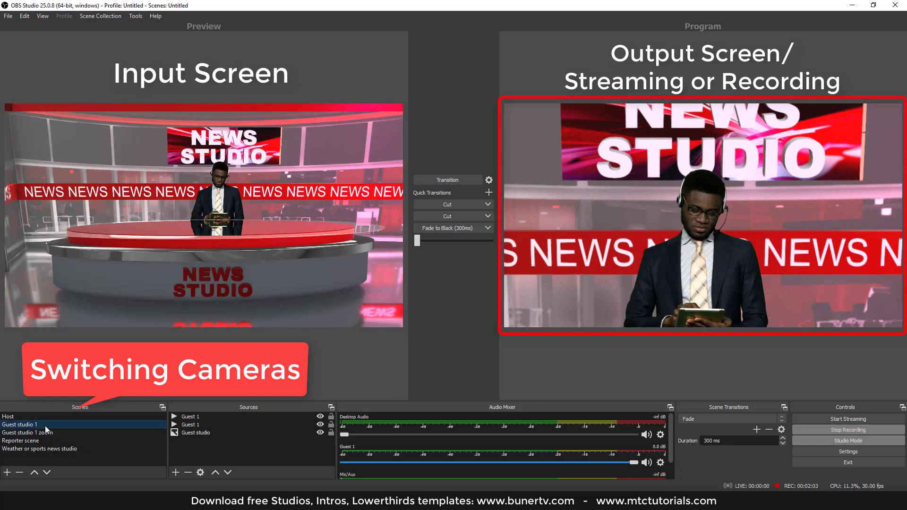
click(468, 183)
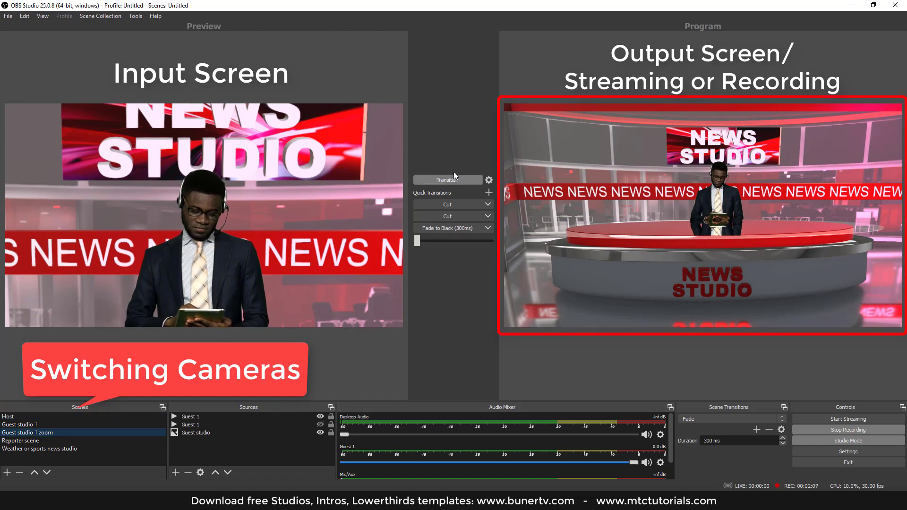
click(463, 182)
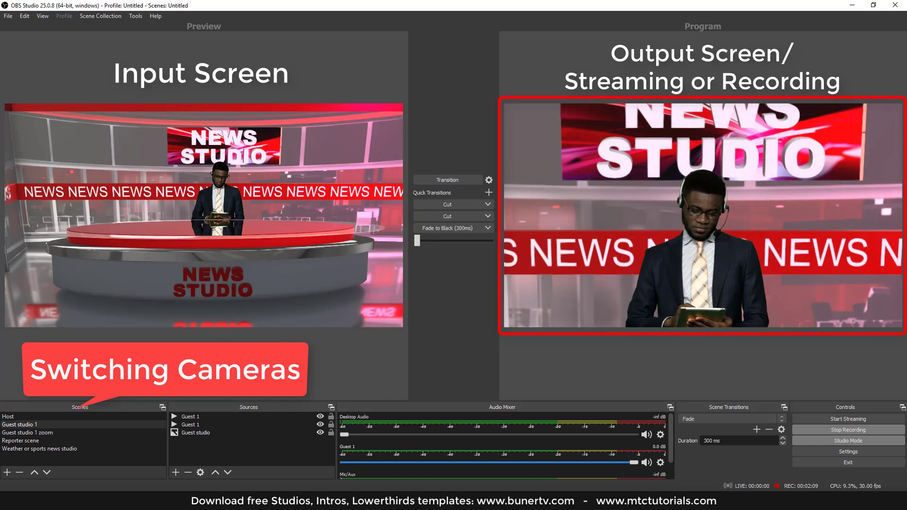
- Transition the program output back to the Host scene and stop the recording
click(13, 418)
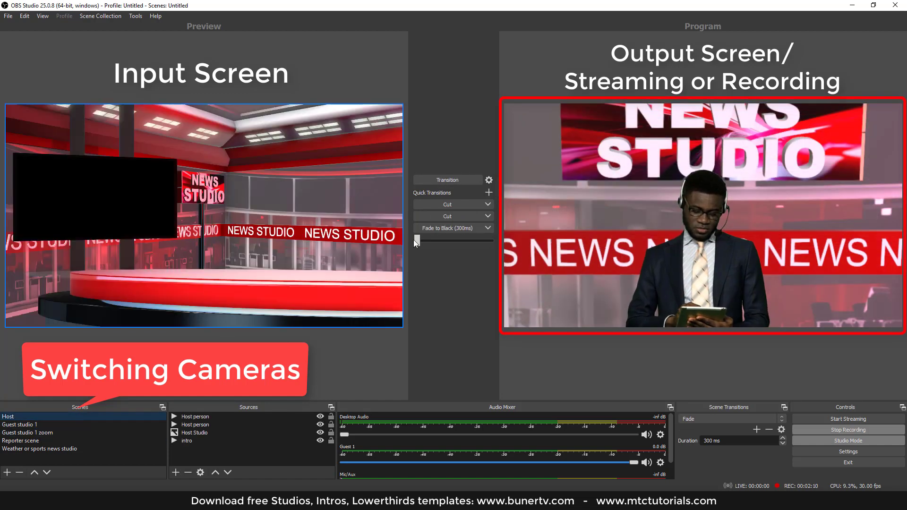
click(452, 181)
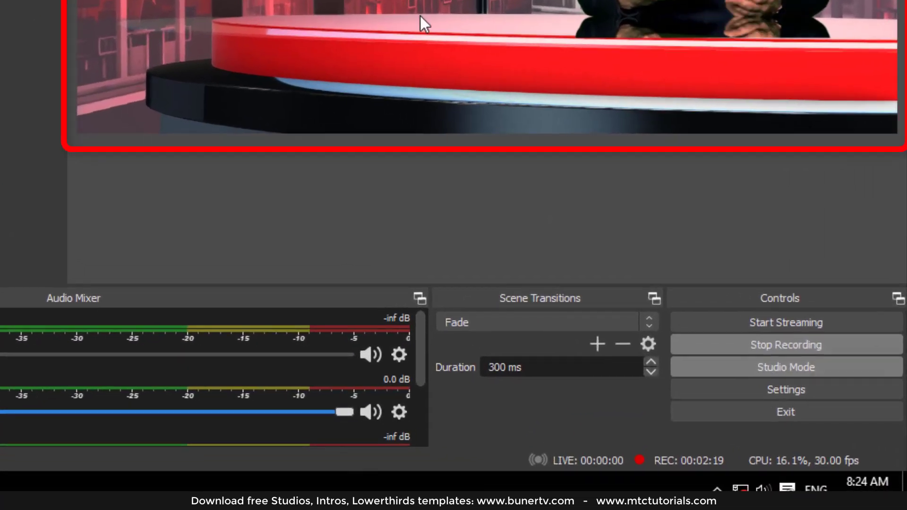
click(815, 343)
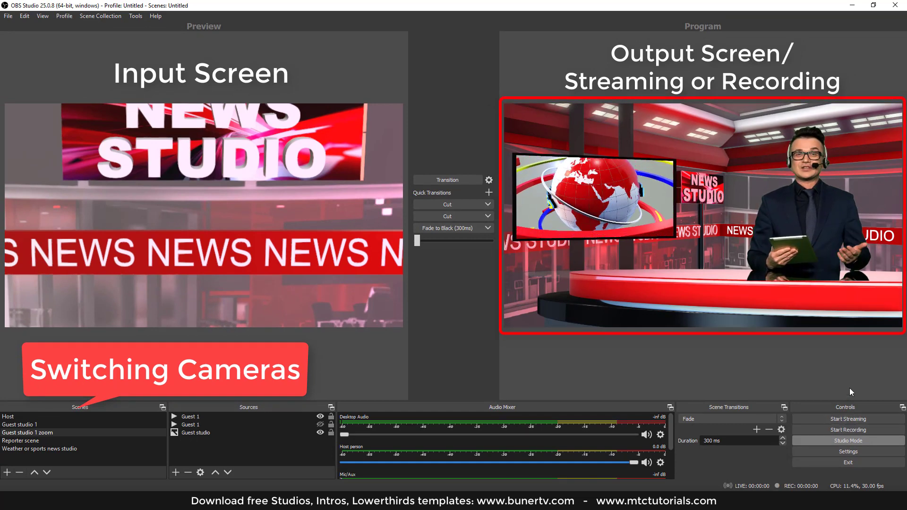
click(850, 5)
double_click(16, 26)
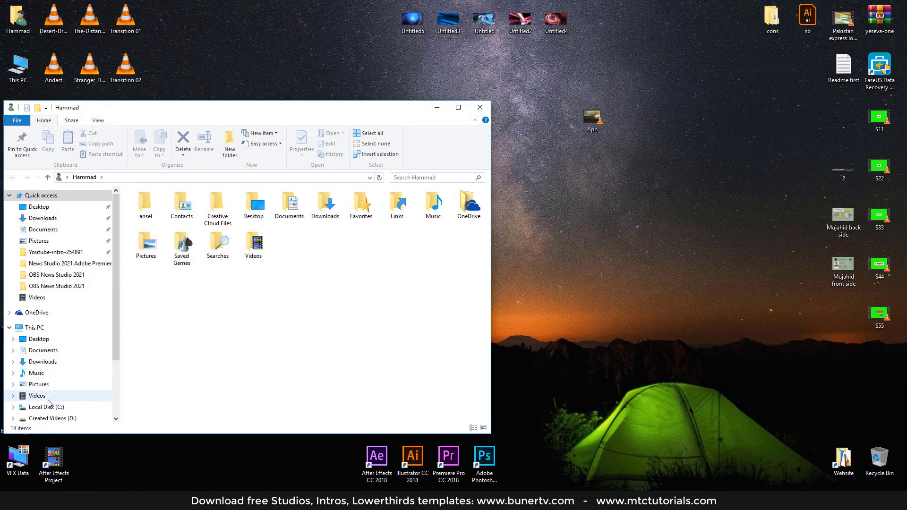
click(47, 399)
double_click(159, 229)
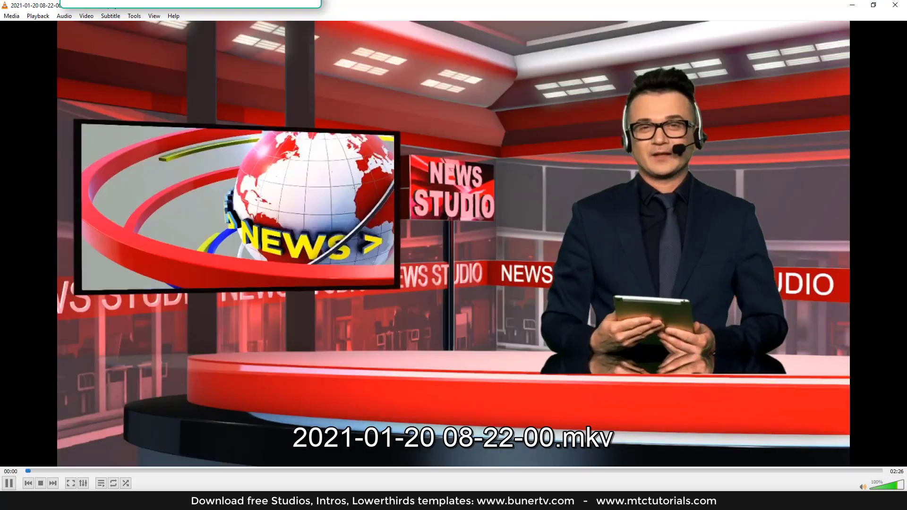
scroll(520, 359, down, 18)
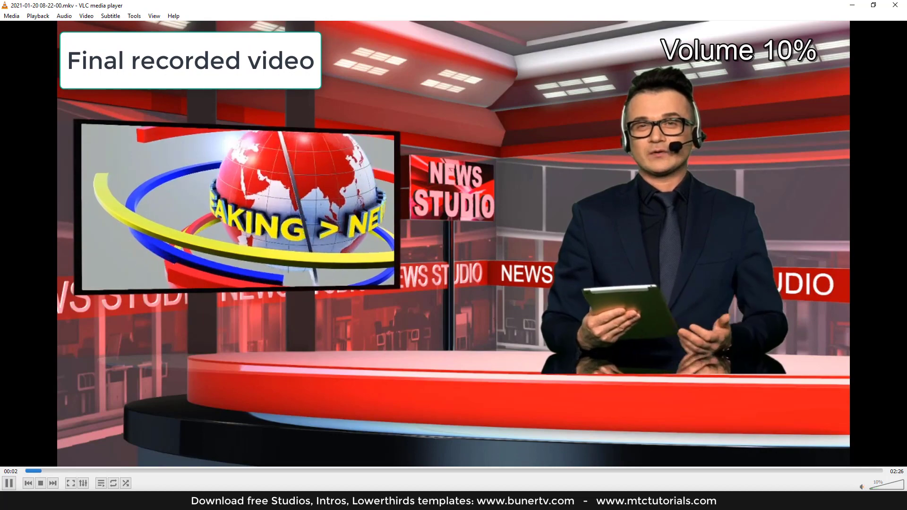